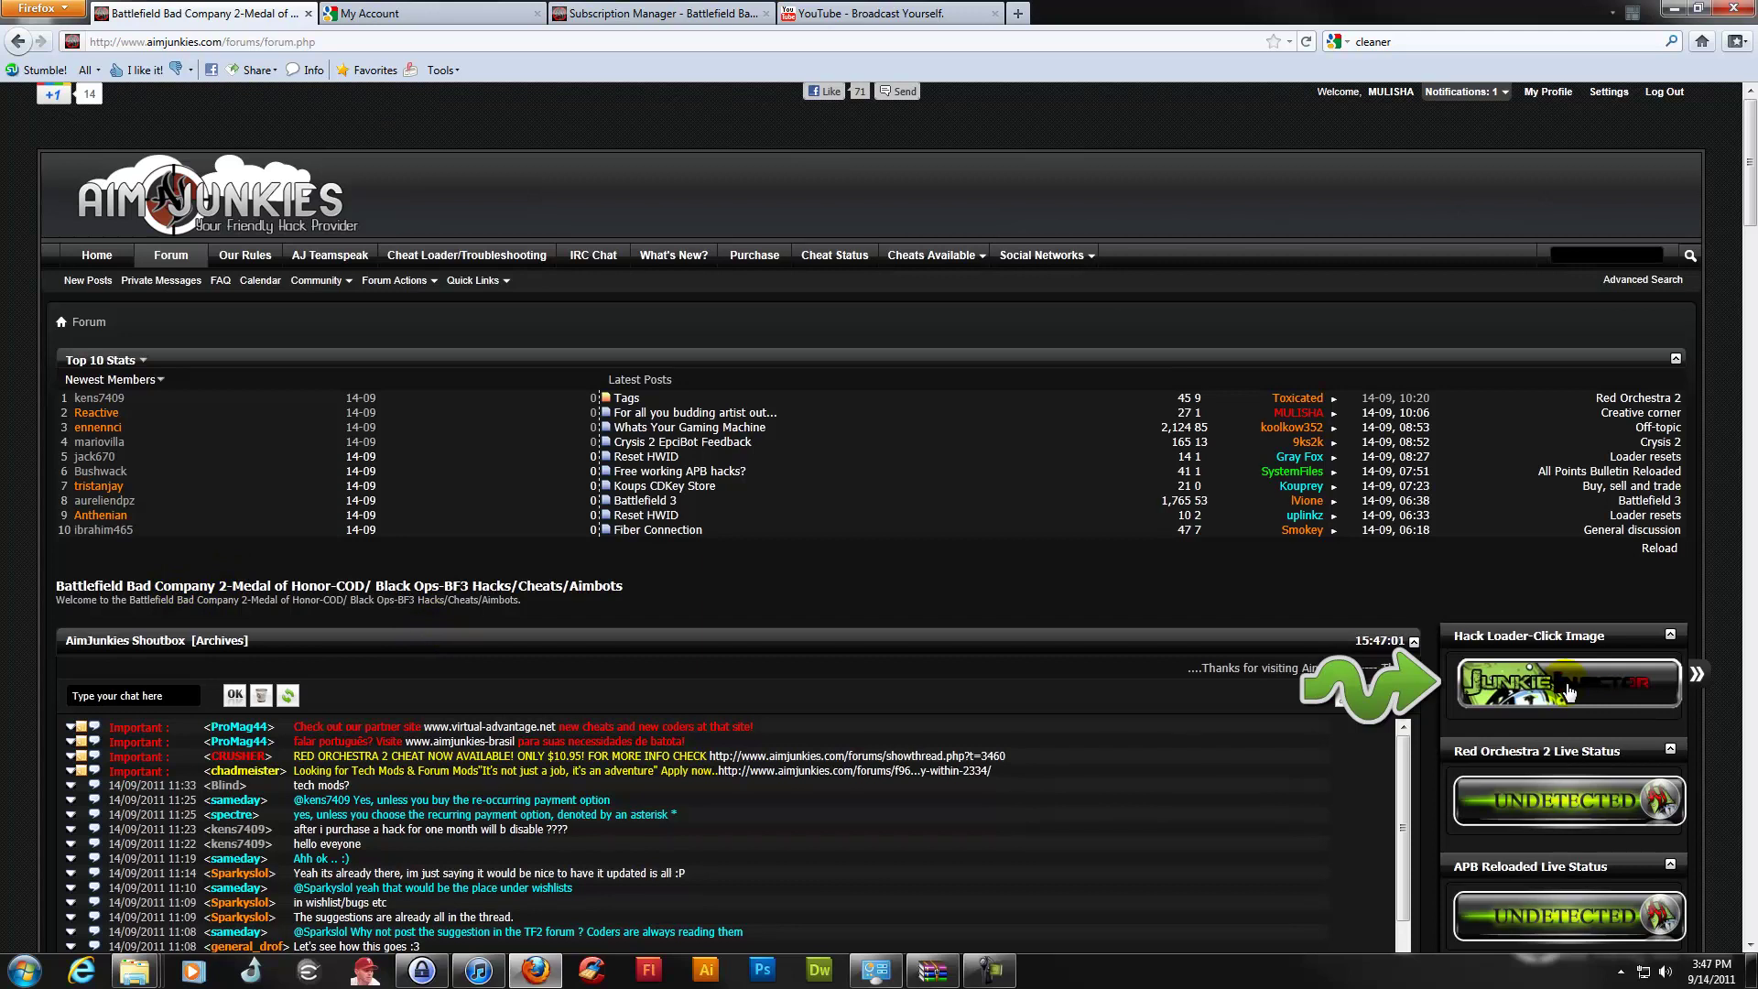
# Collapse the AimJunkies sidebar and scroll the forum index down to the V.I.P support boards
pyautogui.click(1693, 676)
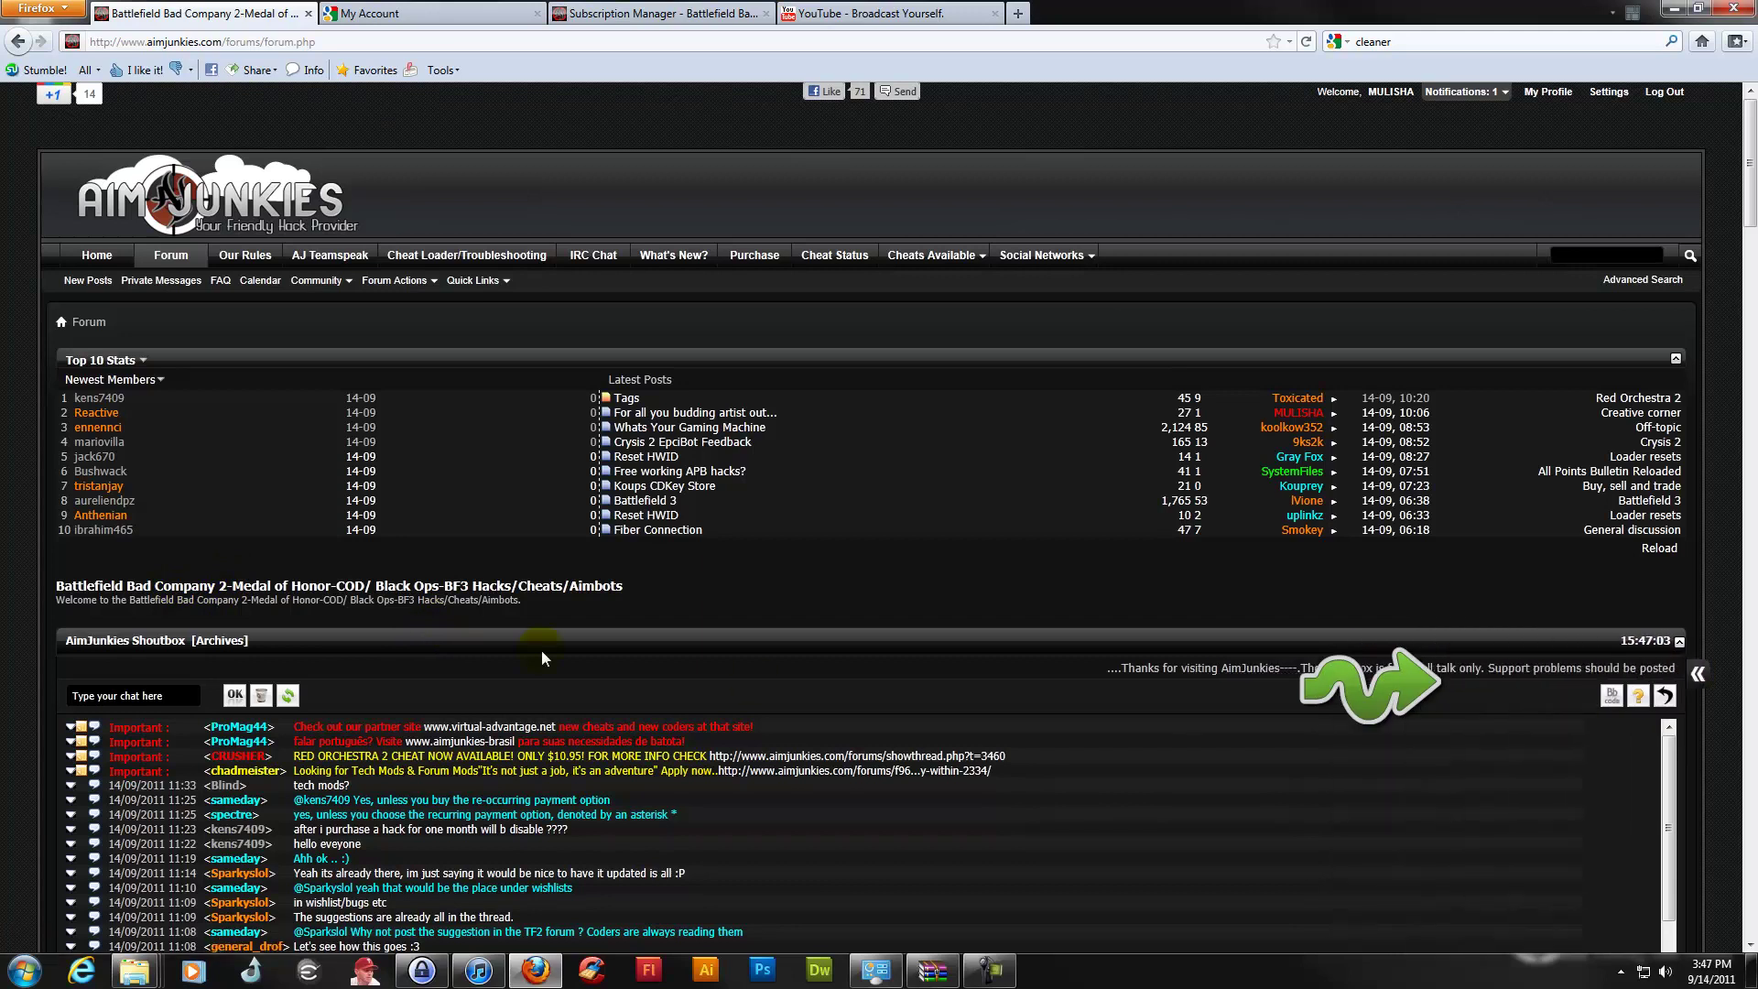
pyautogui.scroll(-15, 309, 612)
pyautogui.scroll(-3, 282, 657)
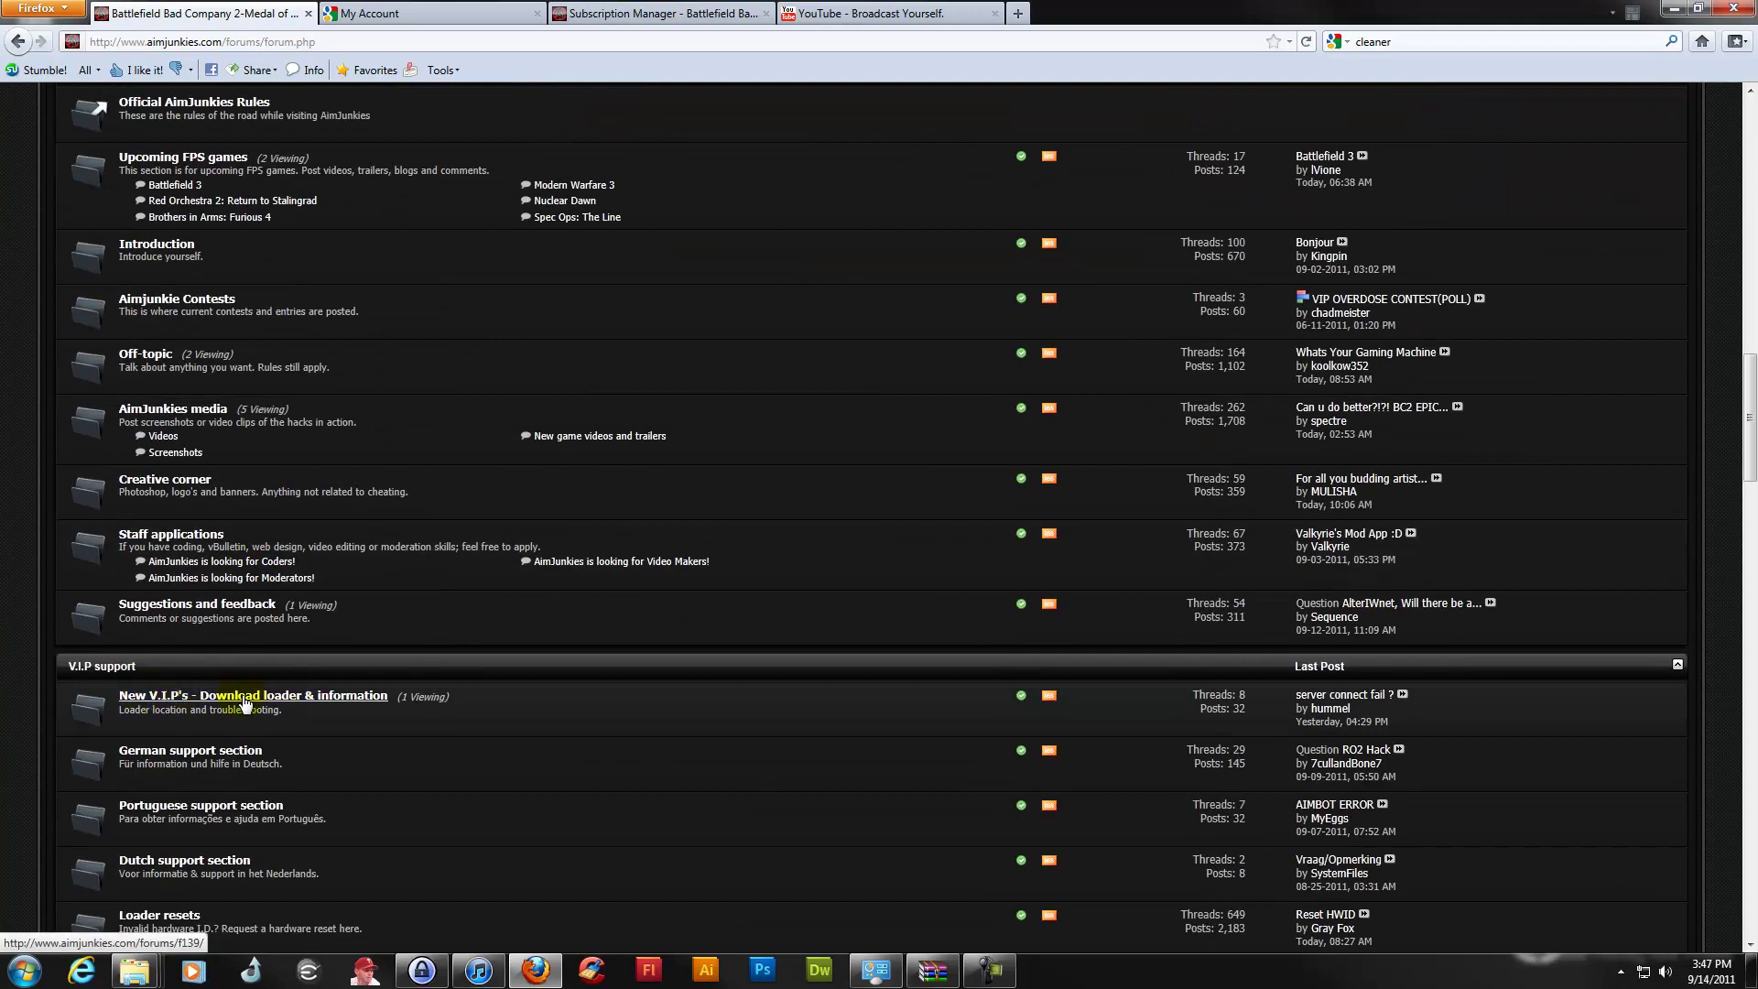
# Go from 'New V.I.P's - Download loader & information' to the Hack Loader Download thread's C++ 2010 Redistributable link
pyautogui.click(245, 697)
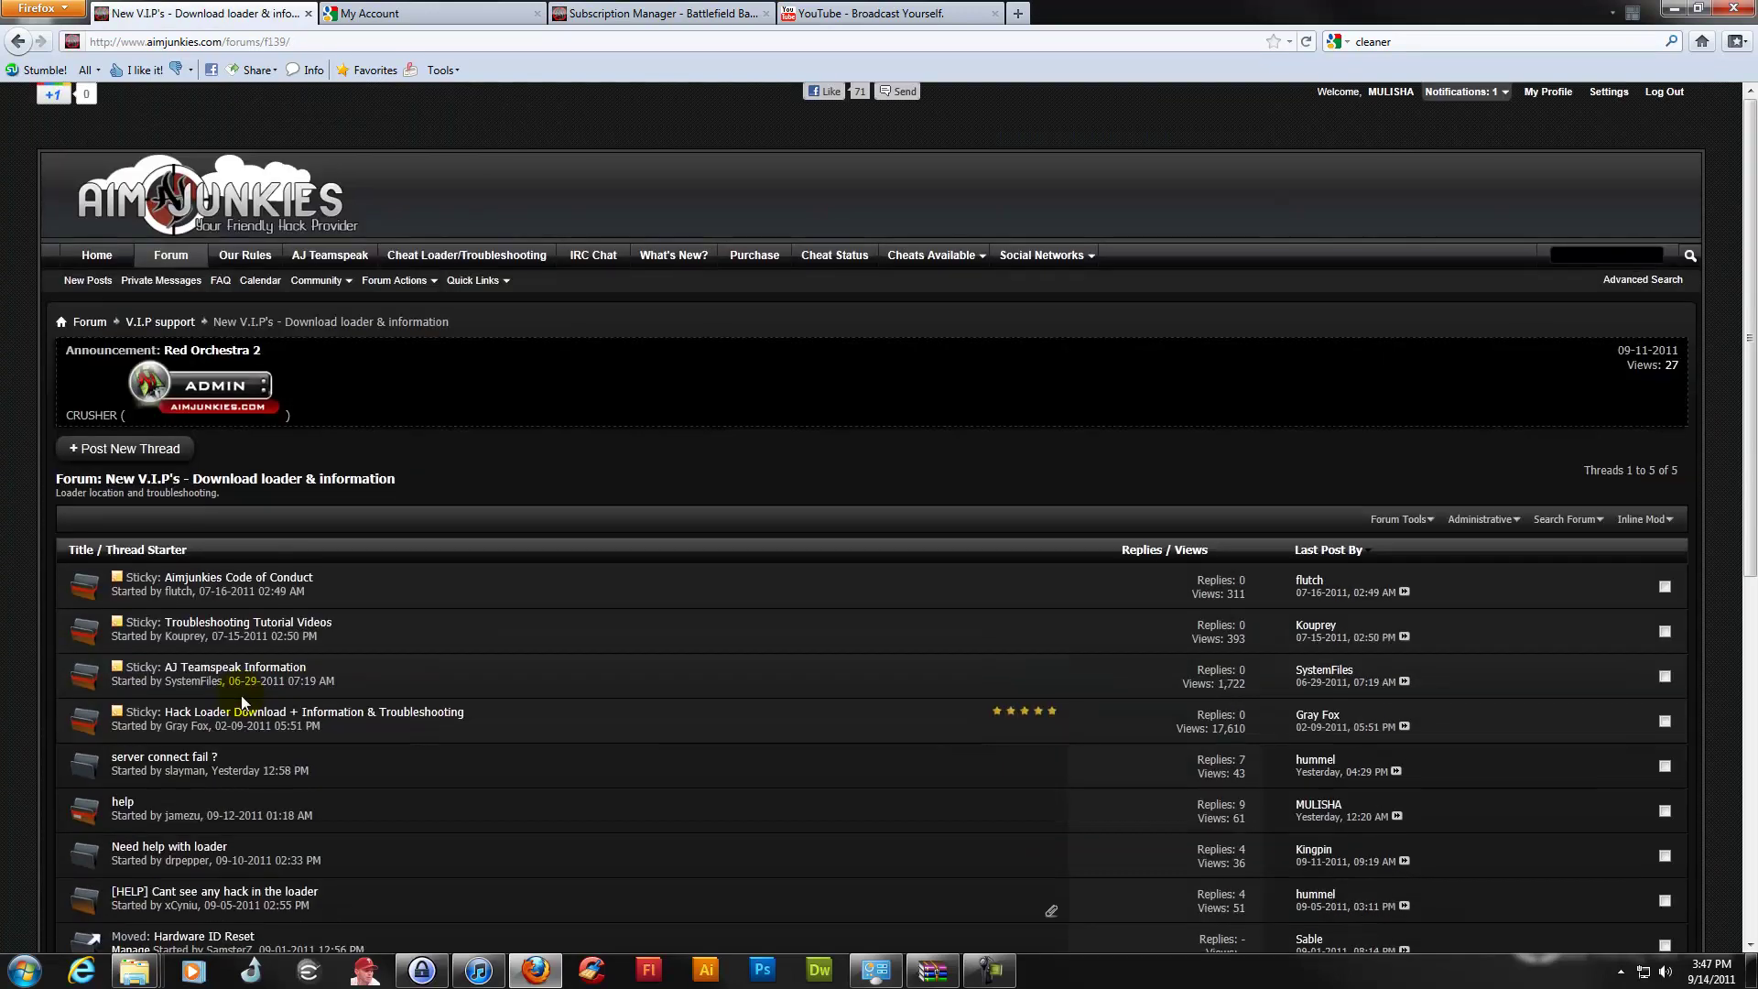
pyautogui.click(284, 719)
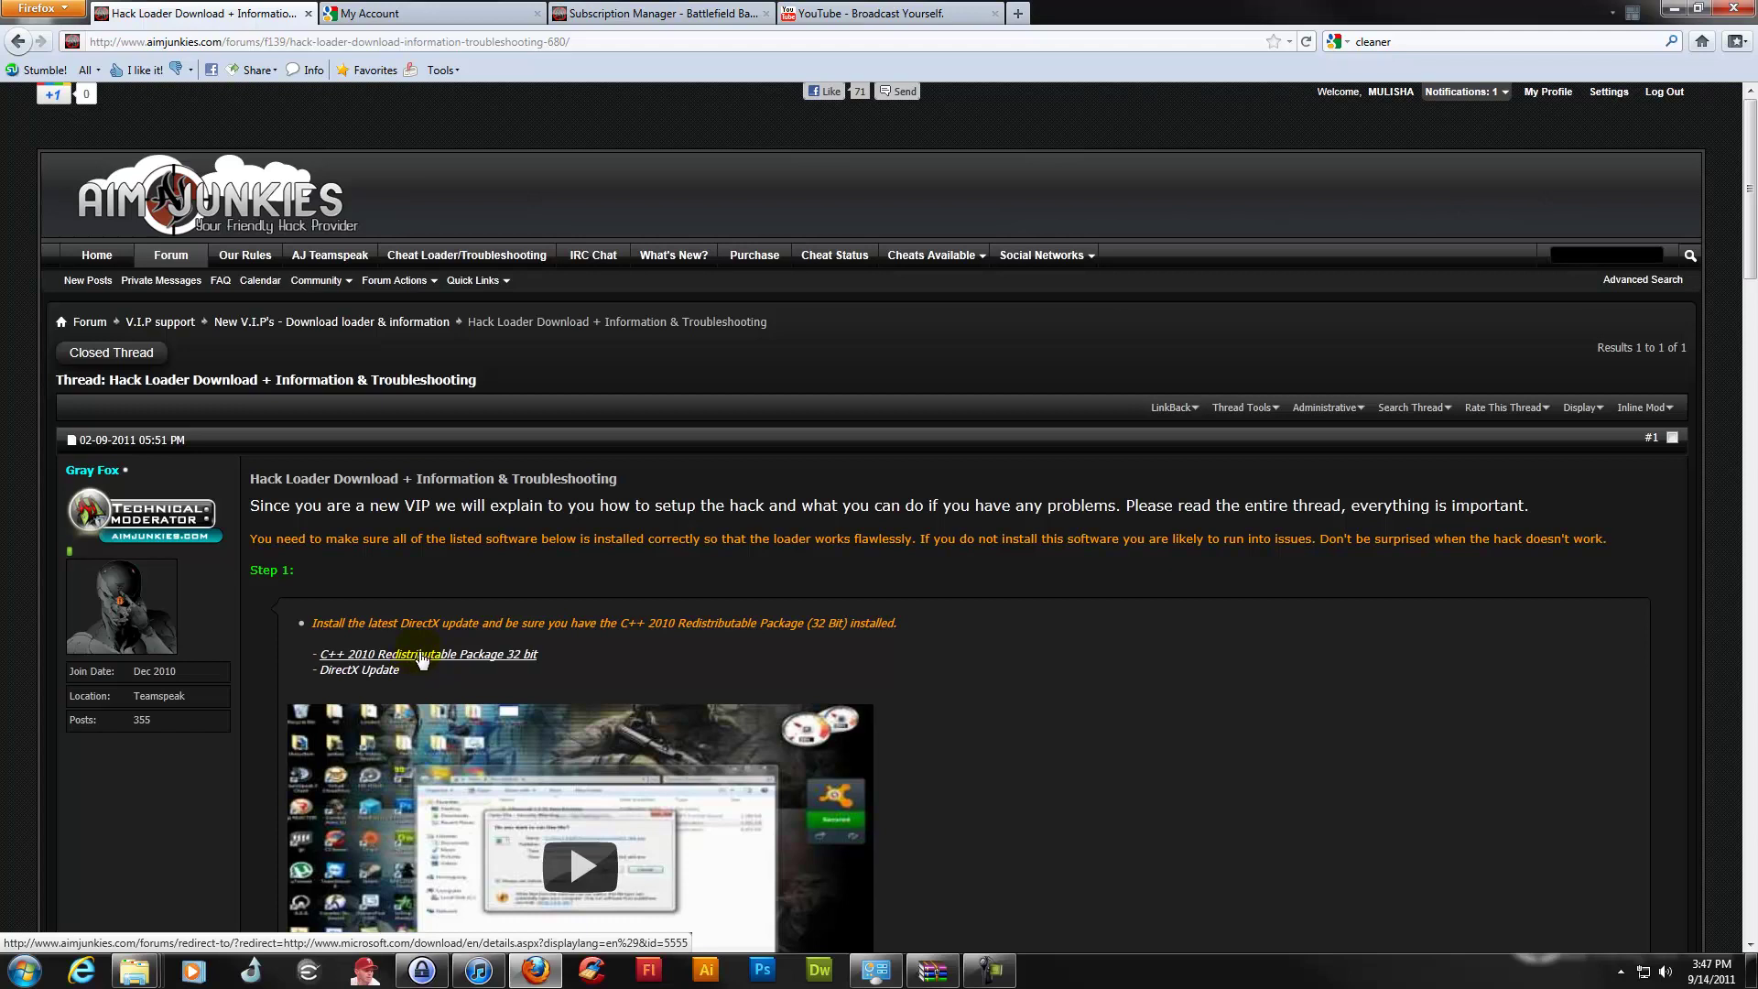
pyautogui.click(422, 655)
pyautogui.click(1208, 606)
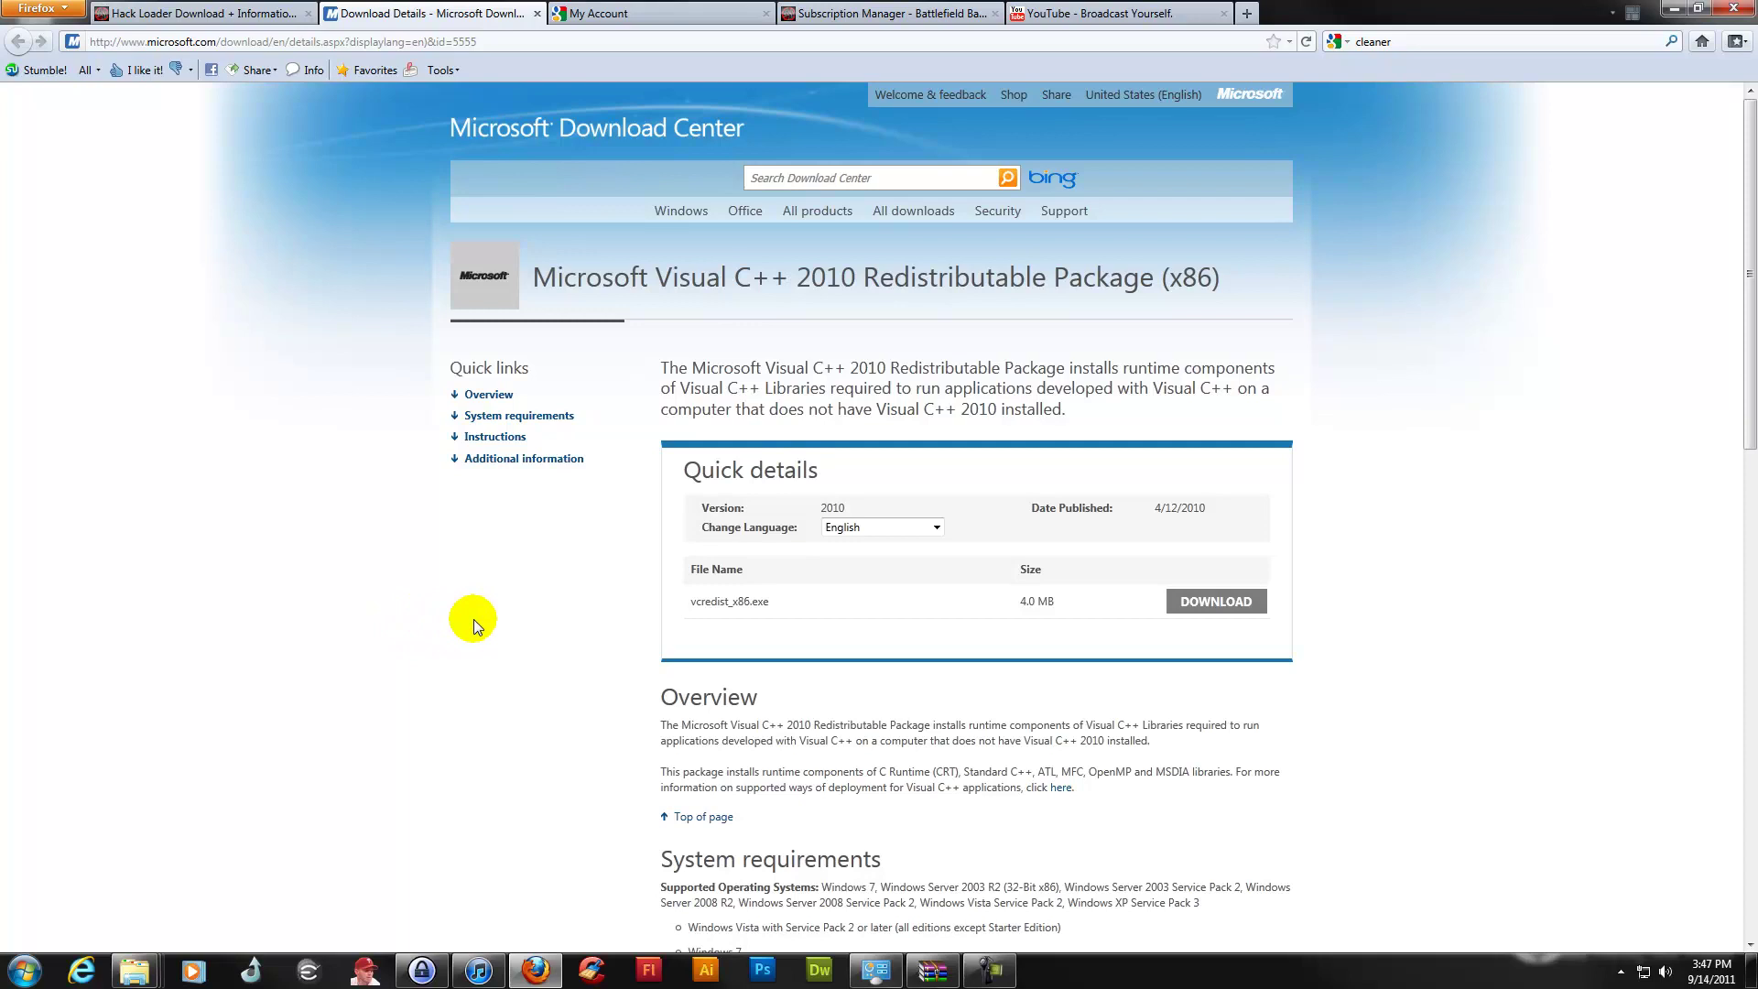
# Start the Visual C++ 2010 redistributable download, cancel saving vcredist_x86.exe, and close that tab
pyautogui.click(475, 619)
pyautogui.click(1227, 612)
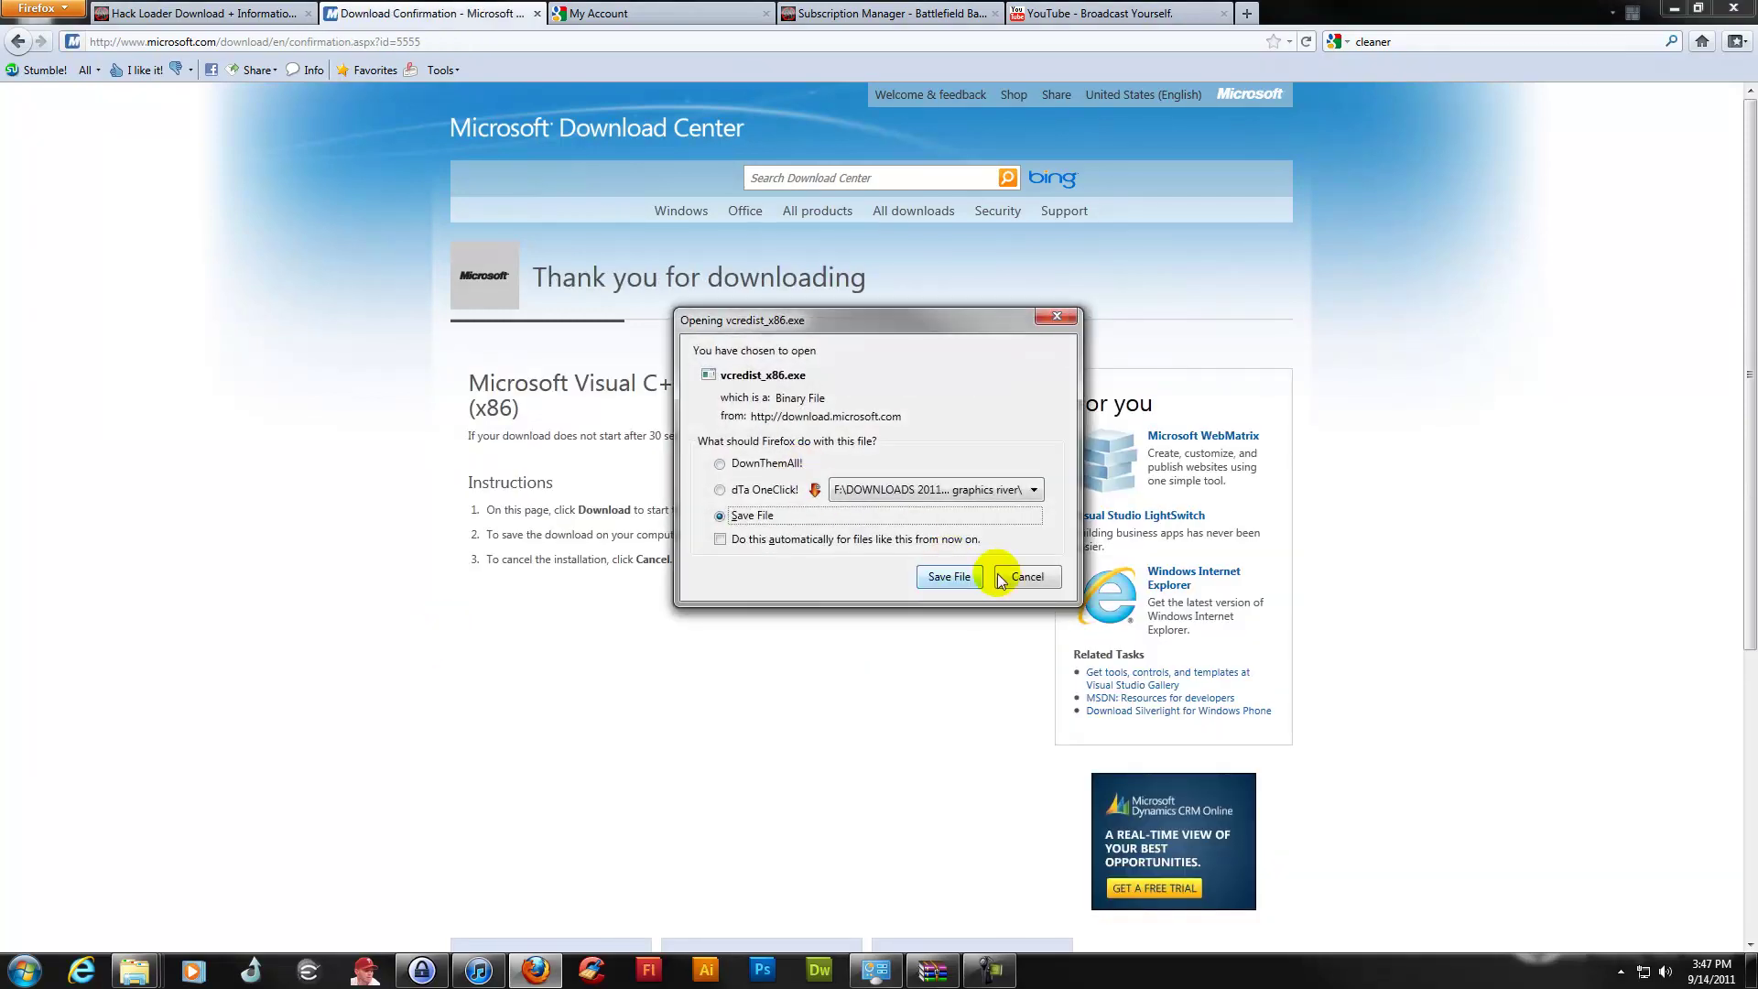
pyautogui.click(1043, 579)
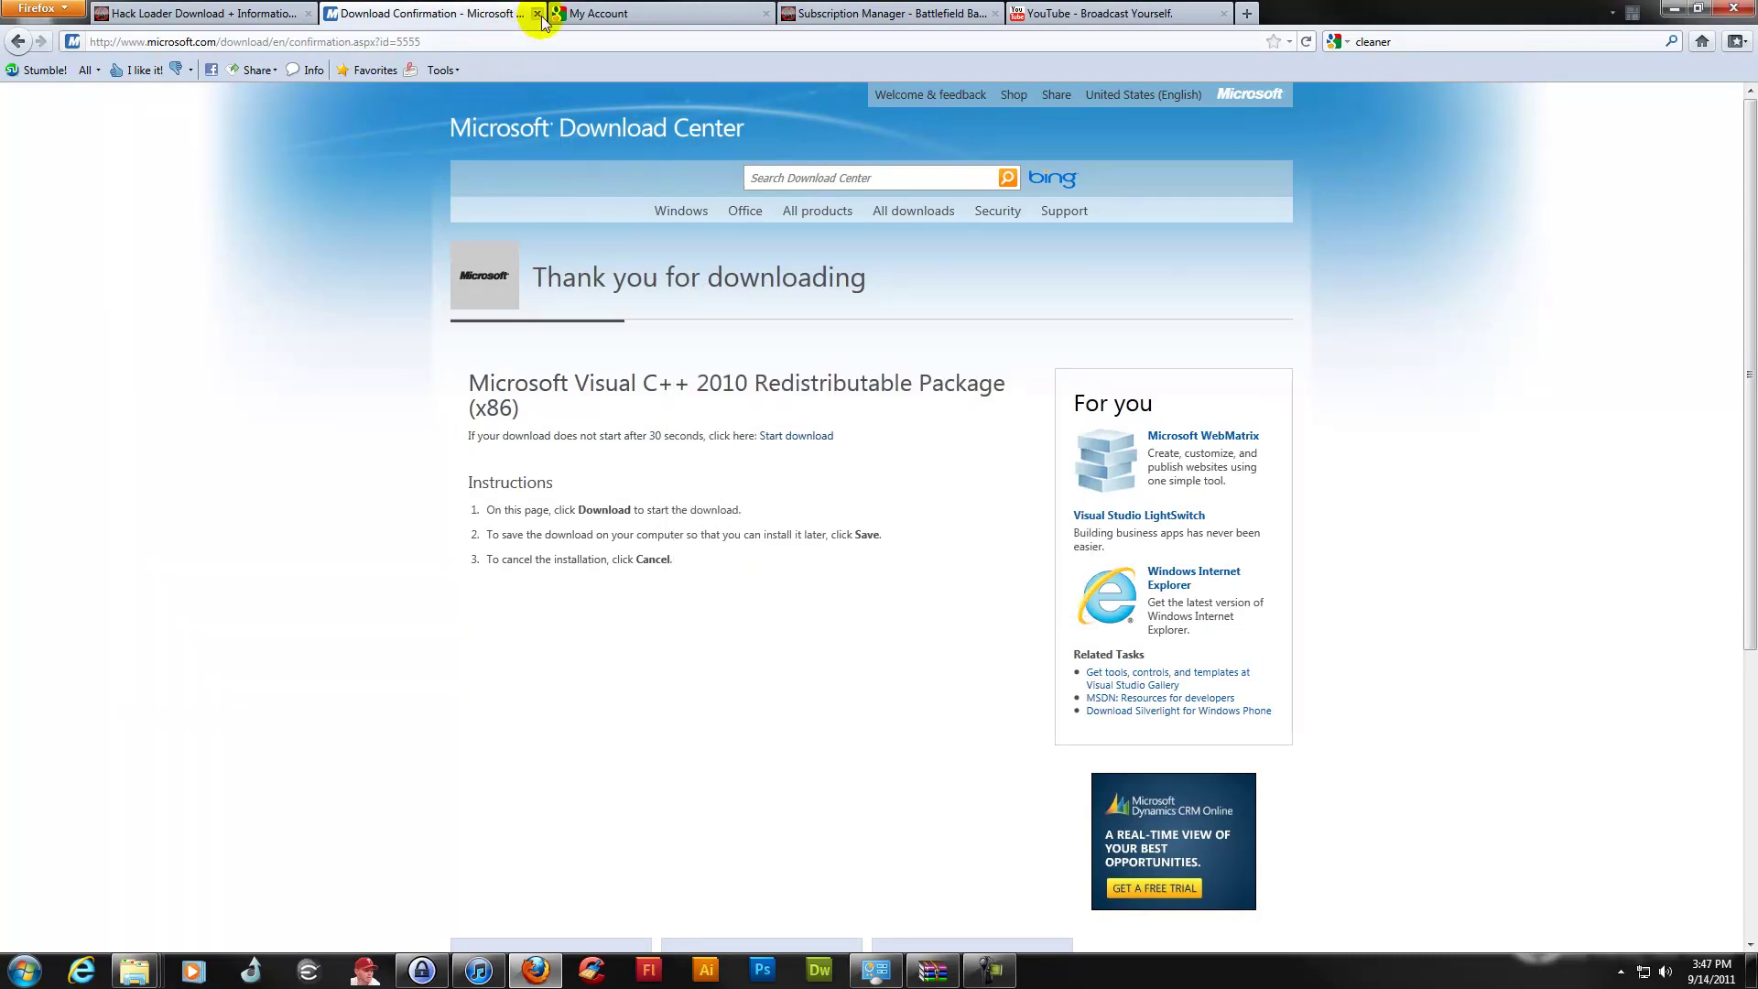
pyautogui.click(537, 14)
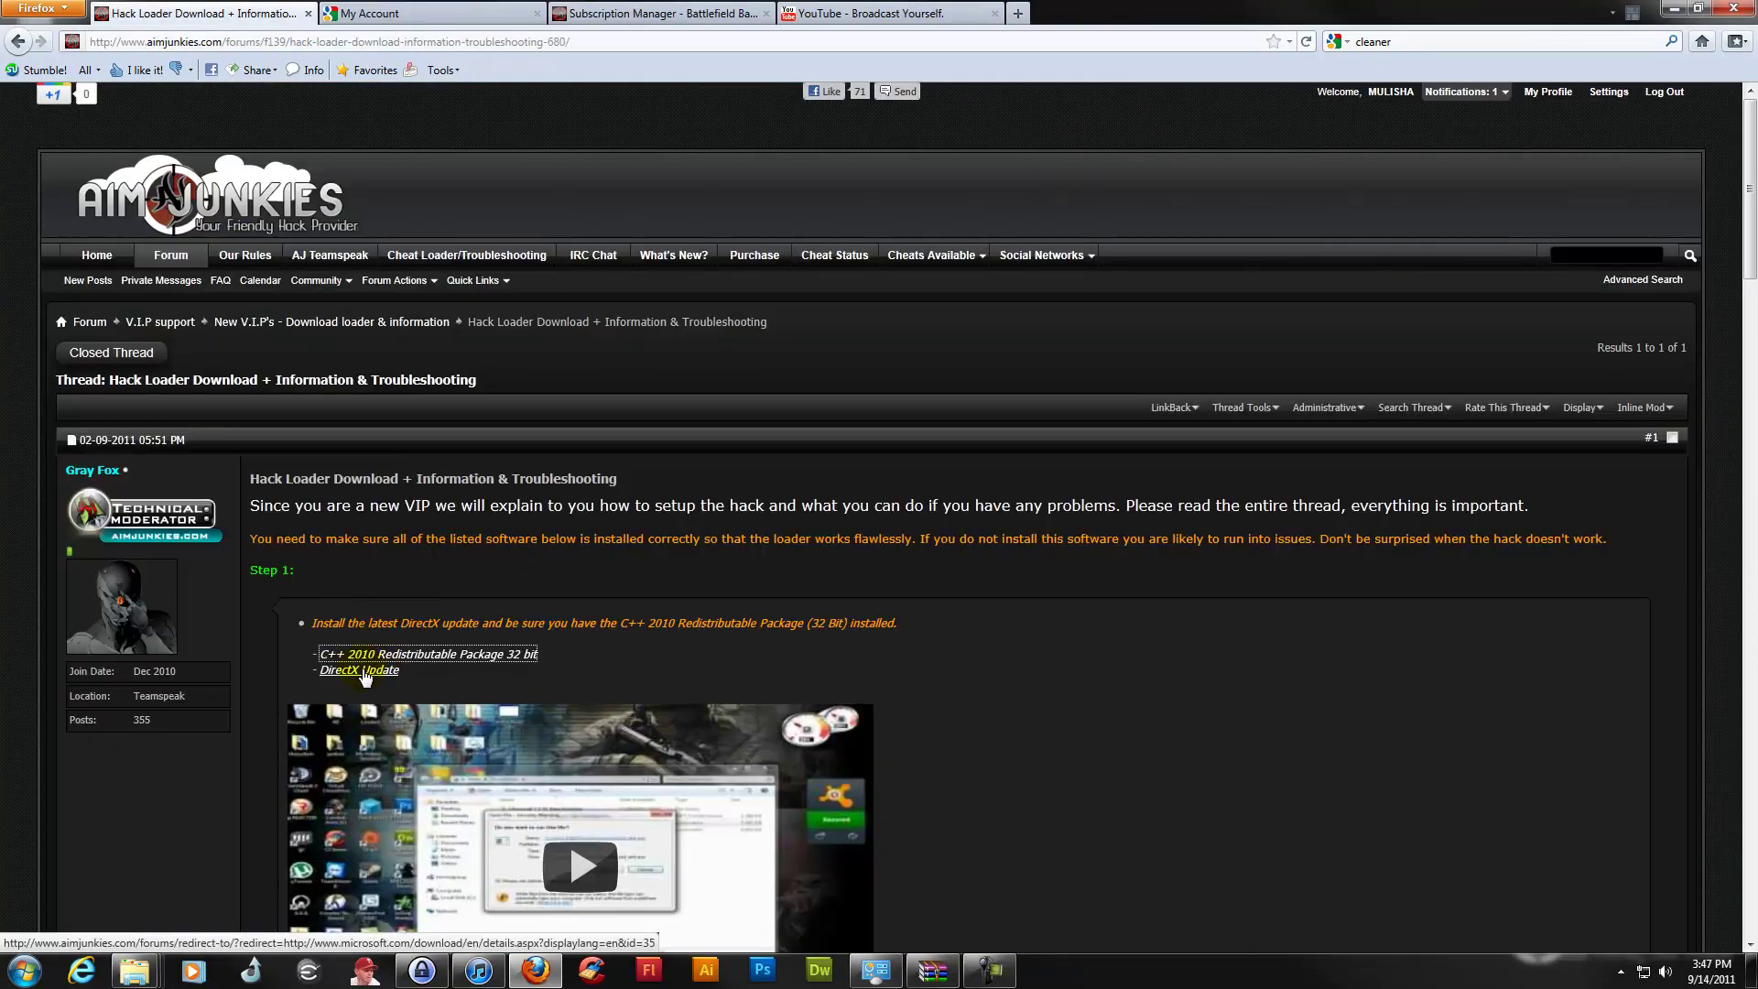
# Start the DirectX Update download, cancel saving dxwebsetup.exe, and close that tab
pyautogui.click(364, 671)
pyautogui.click(1221, 598)
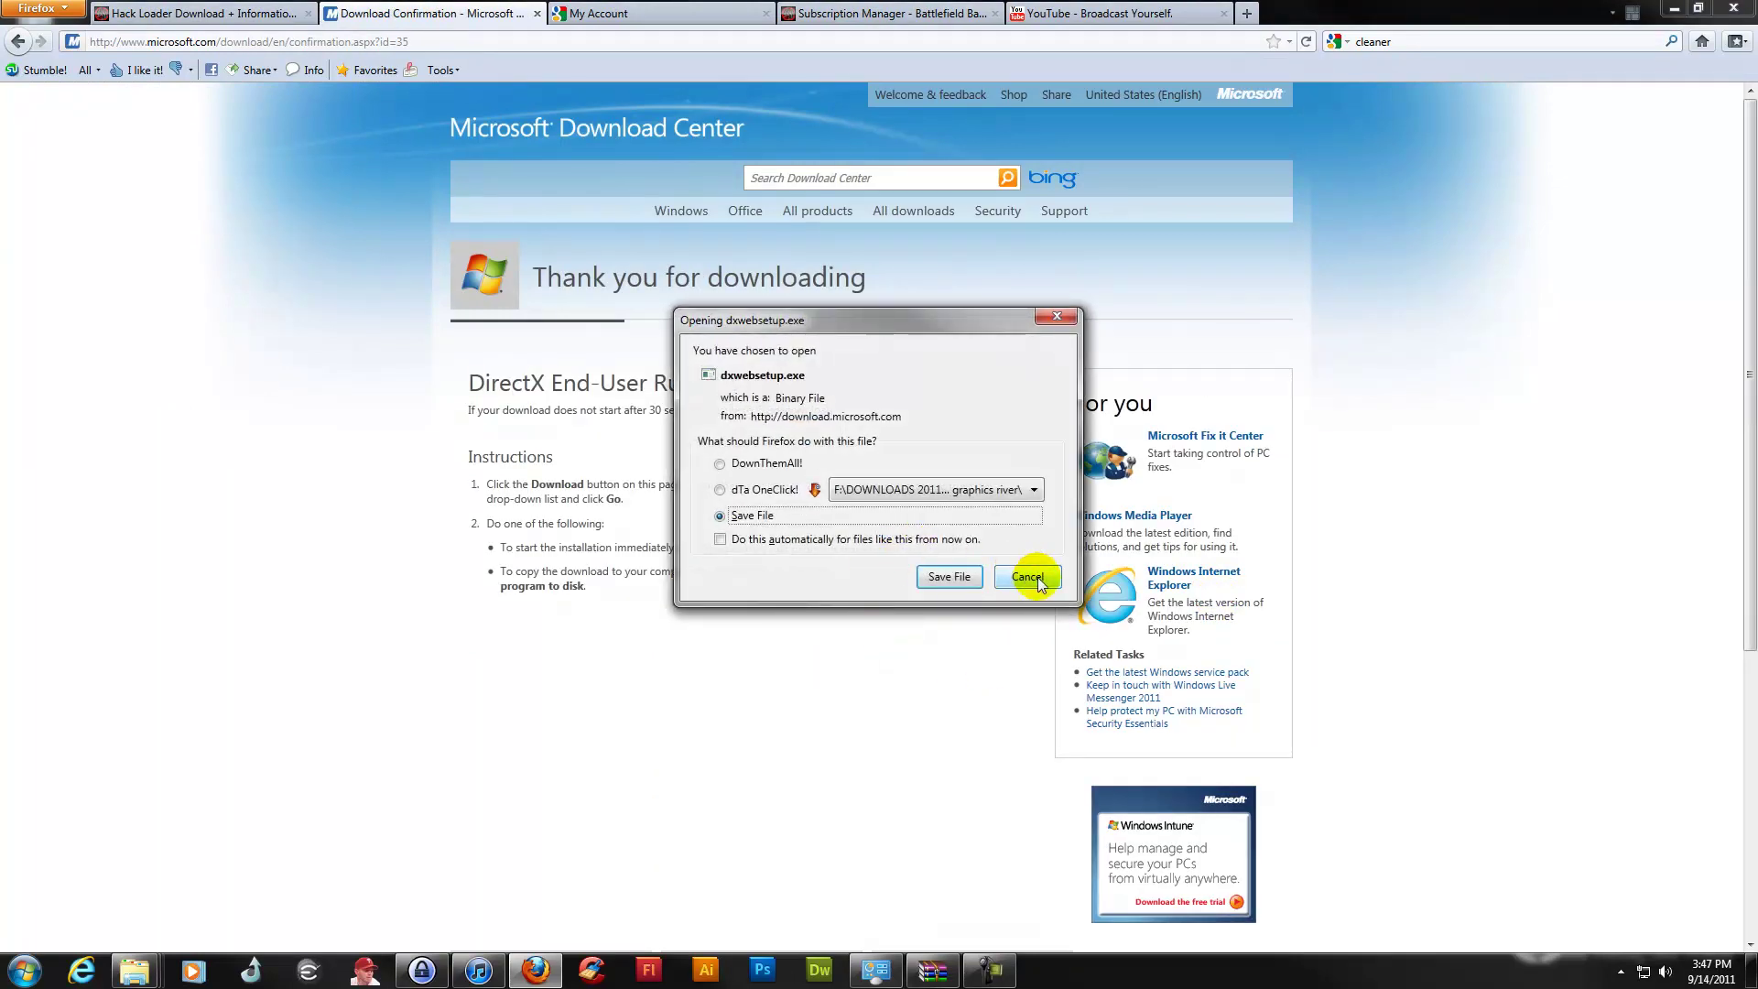
pyautogui.click(1028, 577)
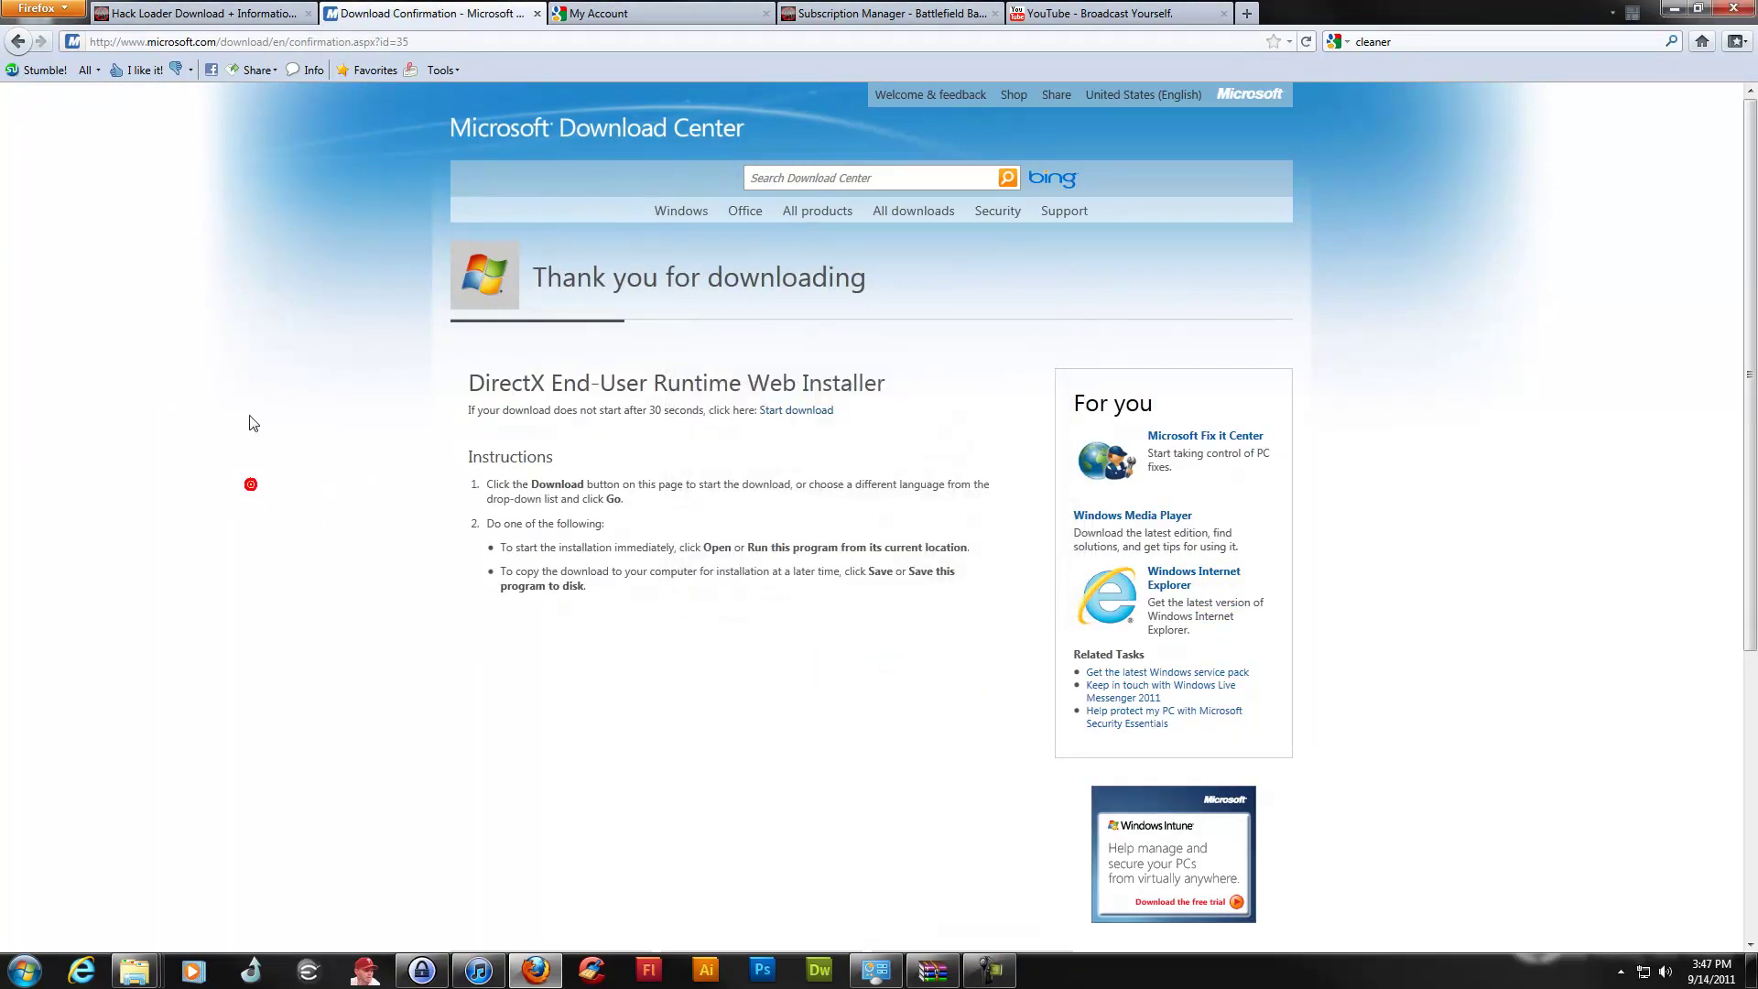
pyautogui.click(537, 13)
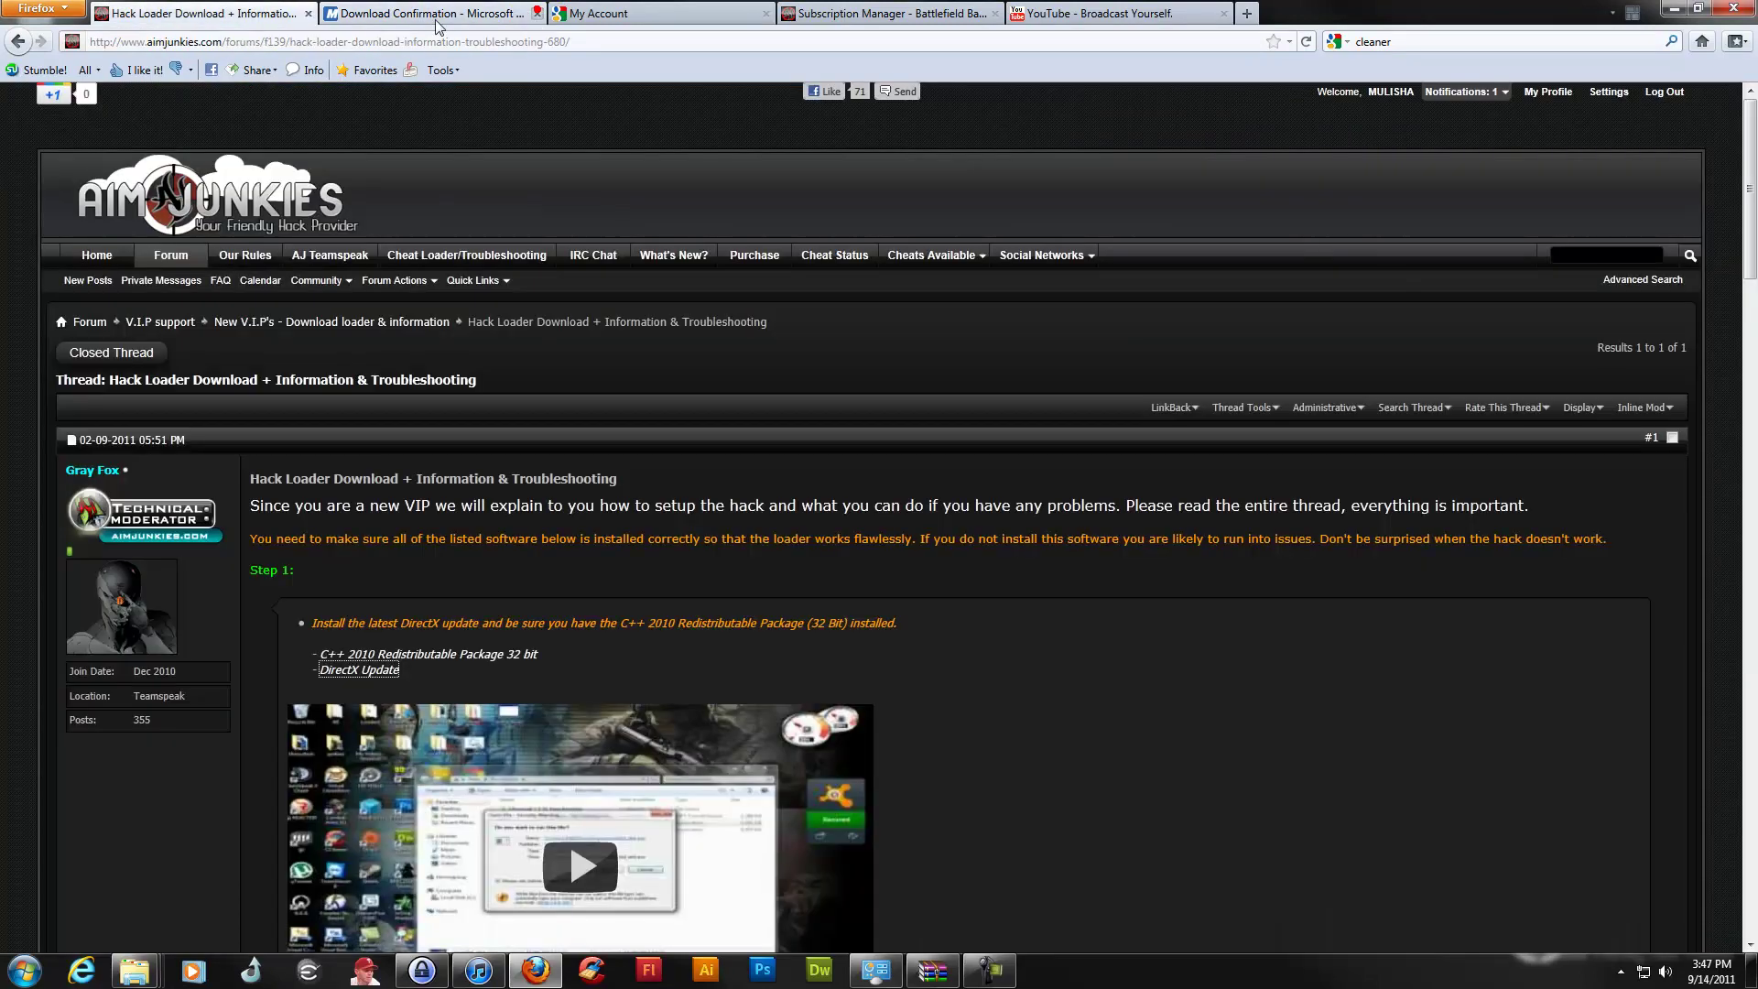
pyautogui.click(754, 404)
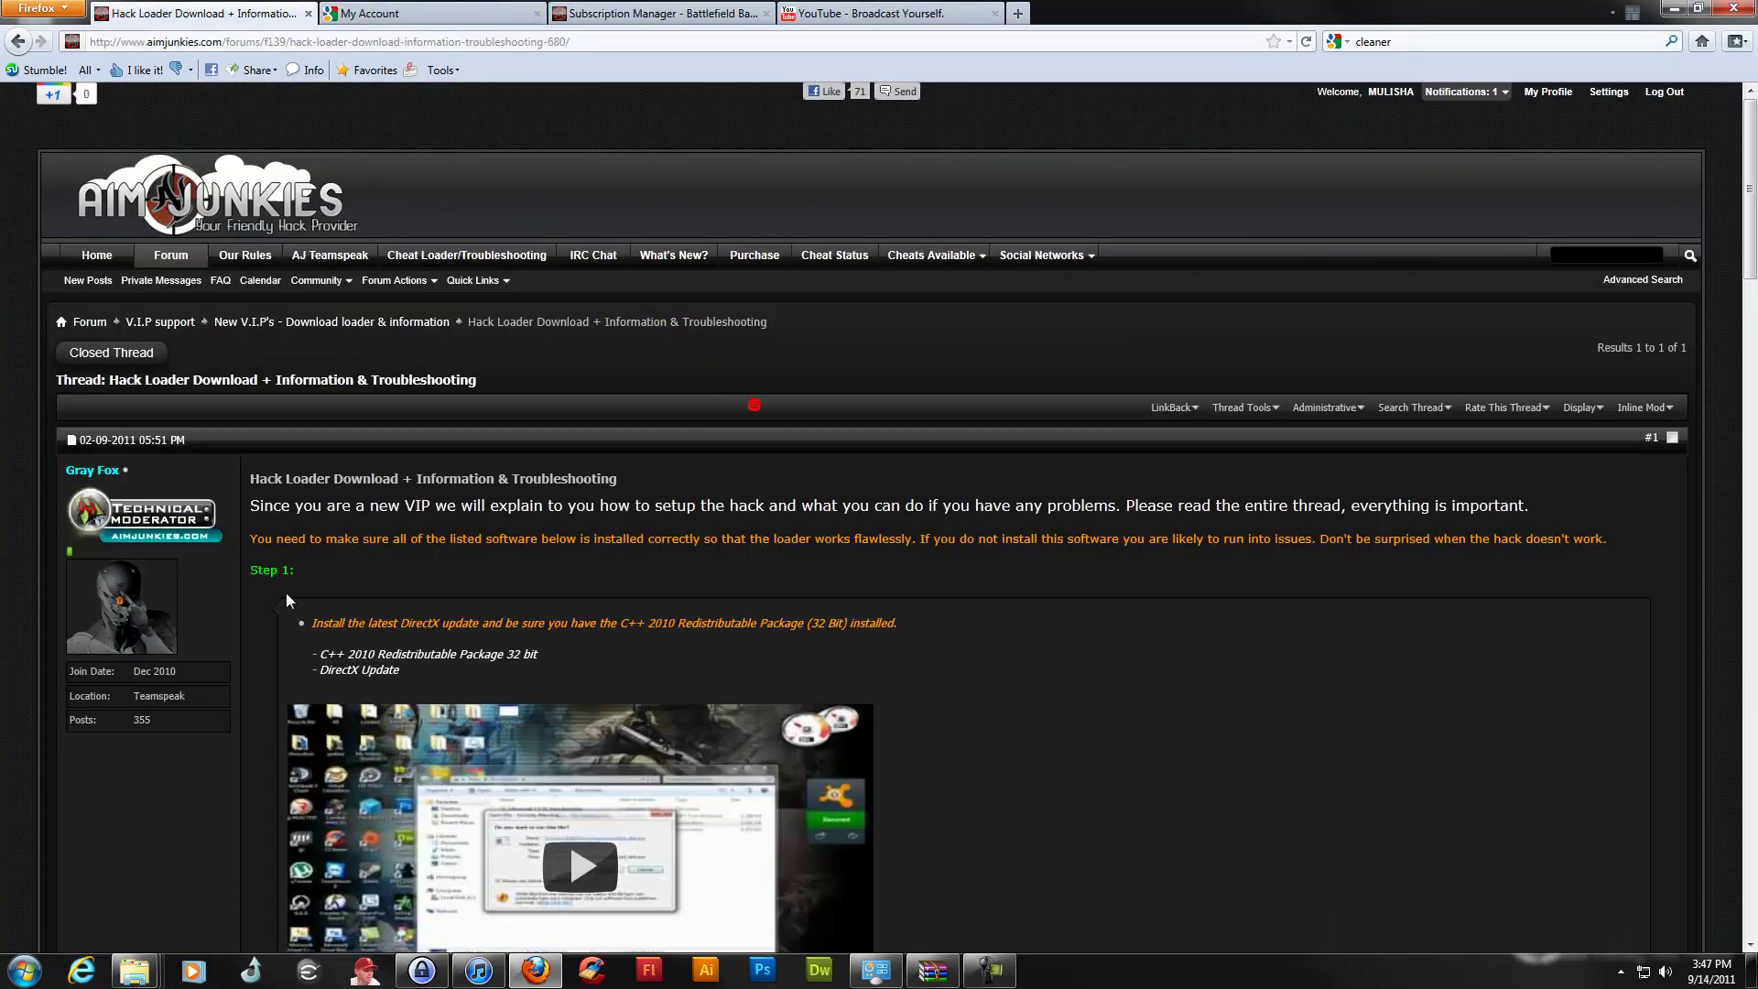
# Start and cancel the aimloader.zip download from Step 4, then minimise Firefox
pyautogui.scroll(-15, 146, 746)
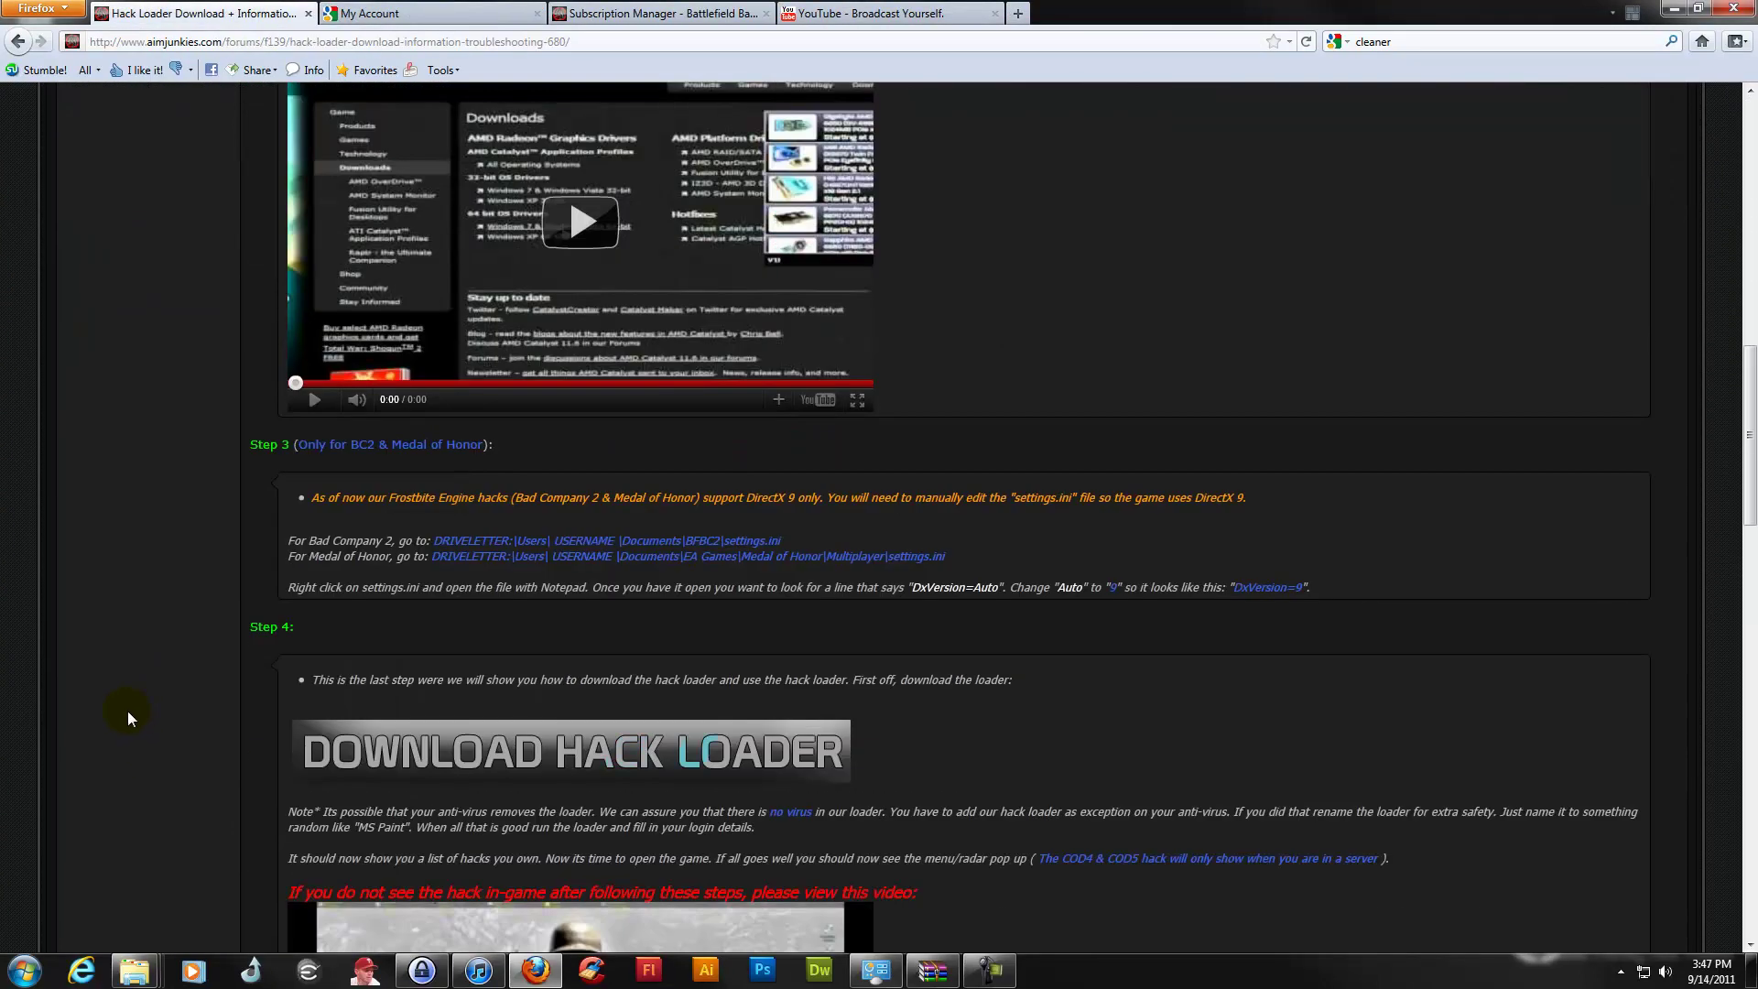
pyautogui.click(455, 651)
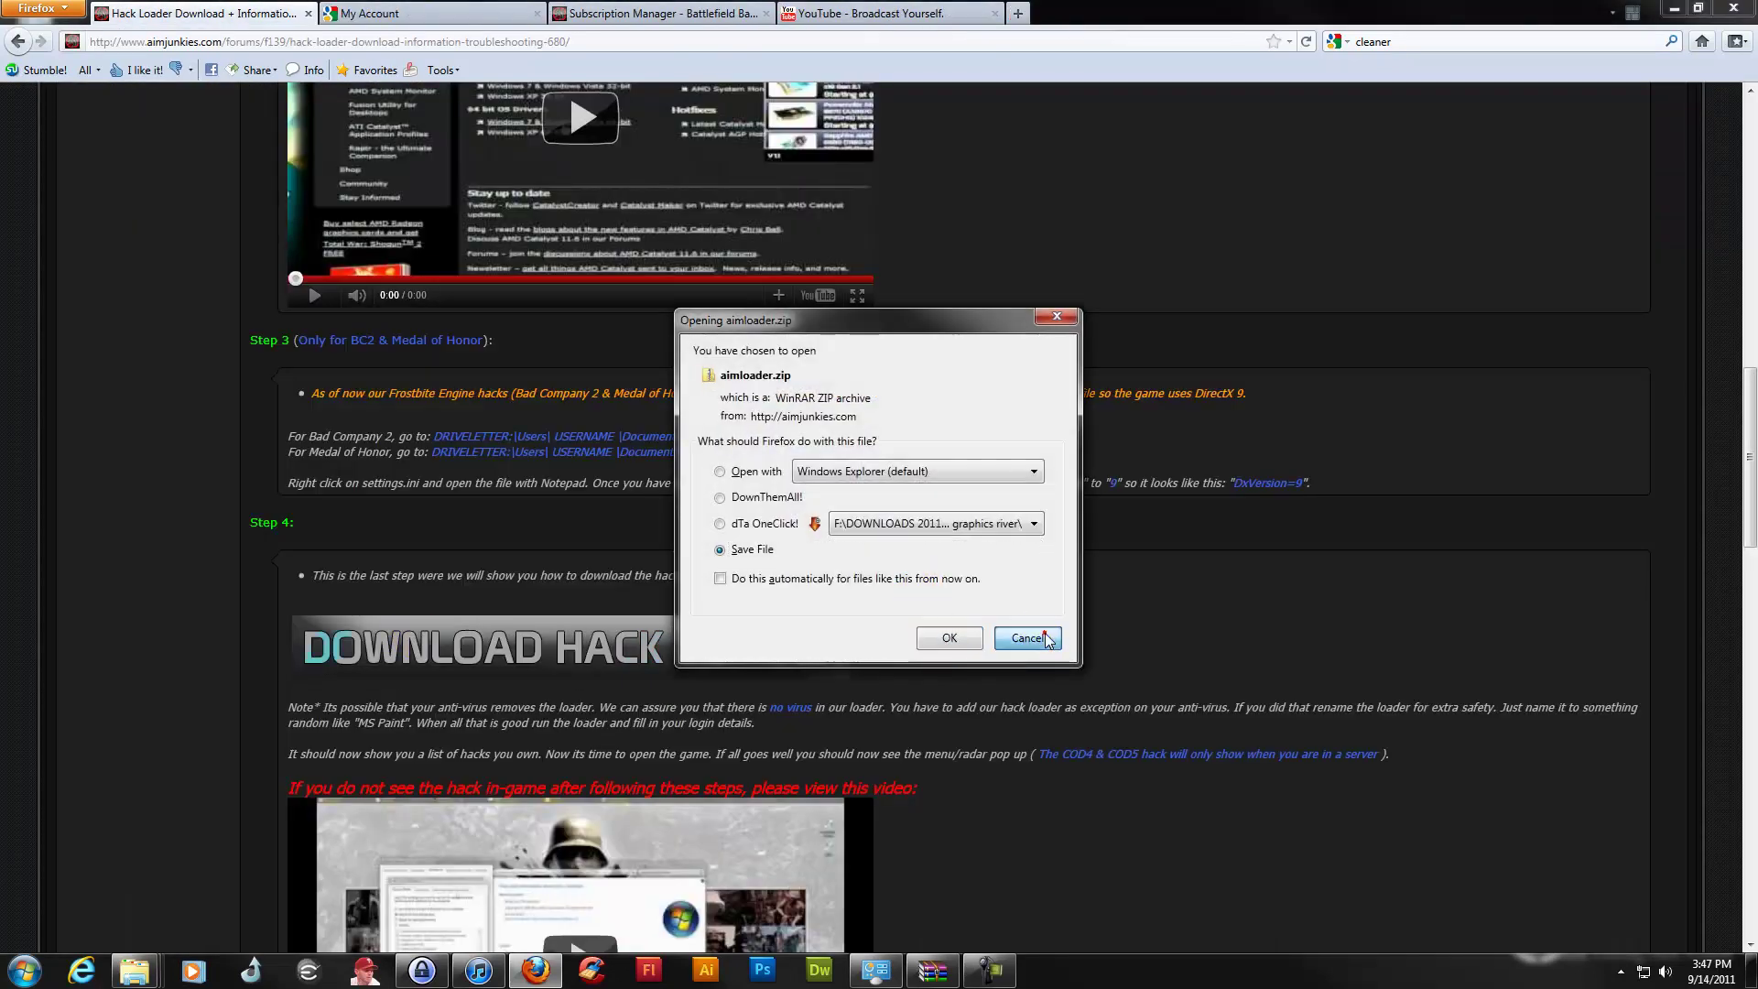
pyautogui.click(1049, 639)
pyautogui.scroll(15, 153, 522)
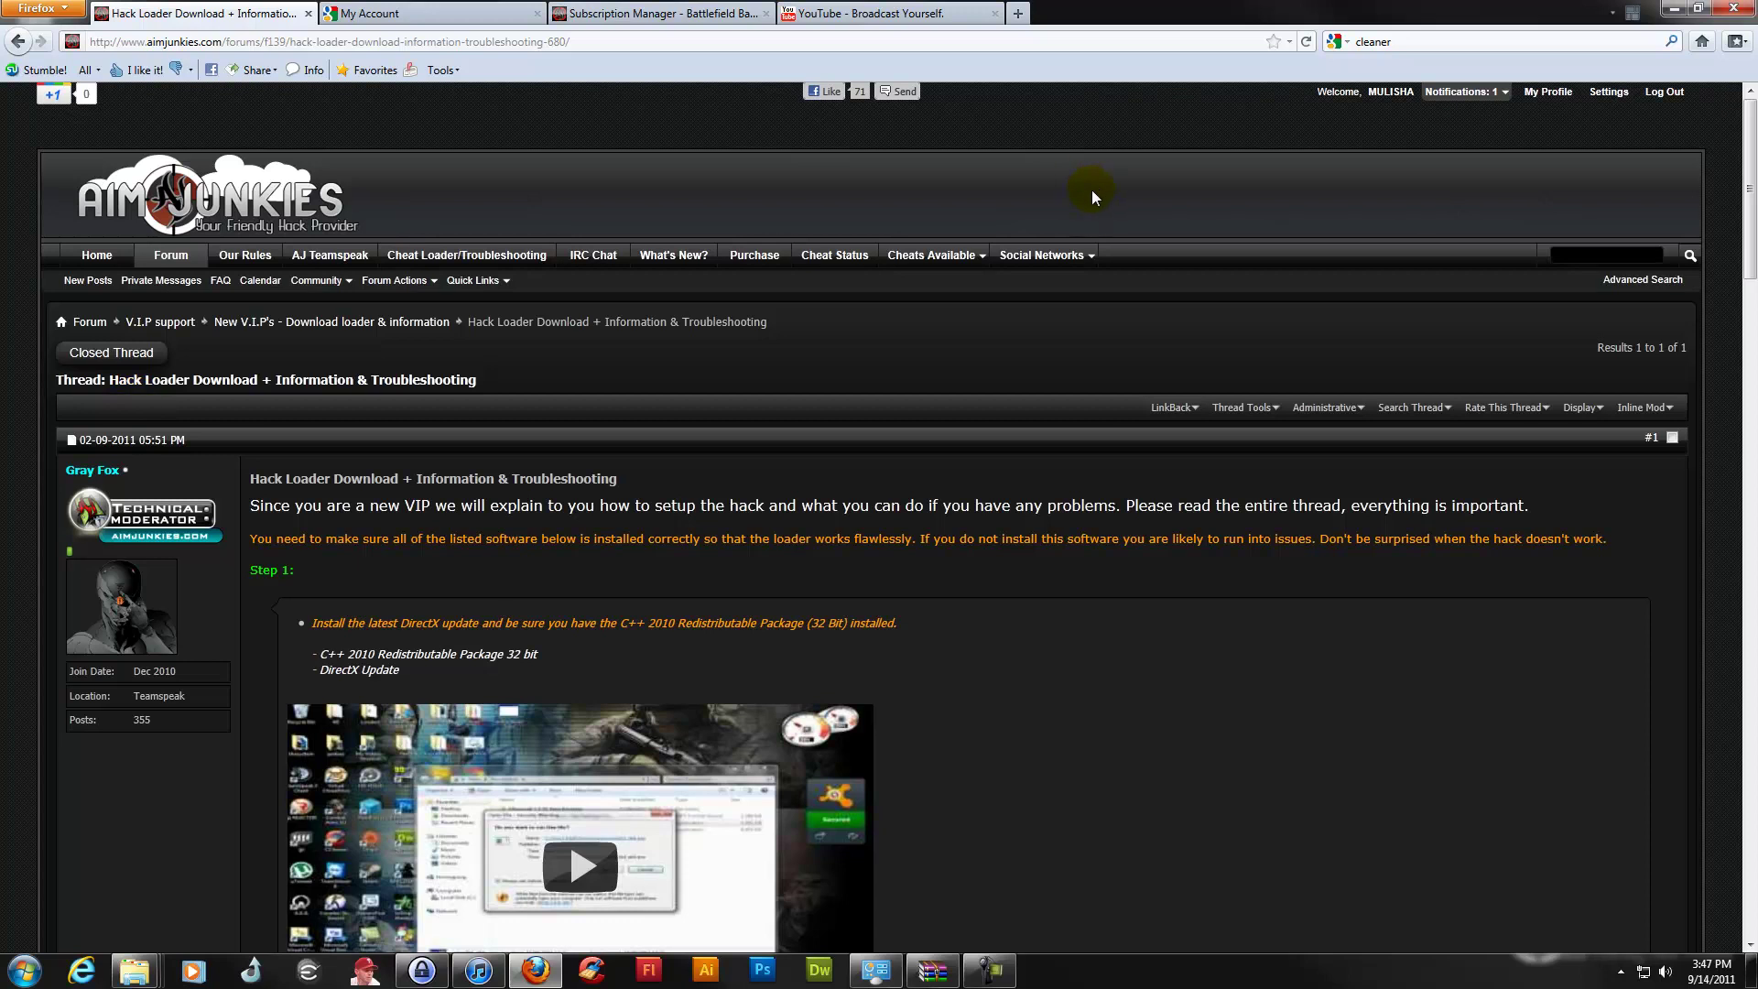
pyautogui.click(1684, 9)
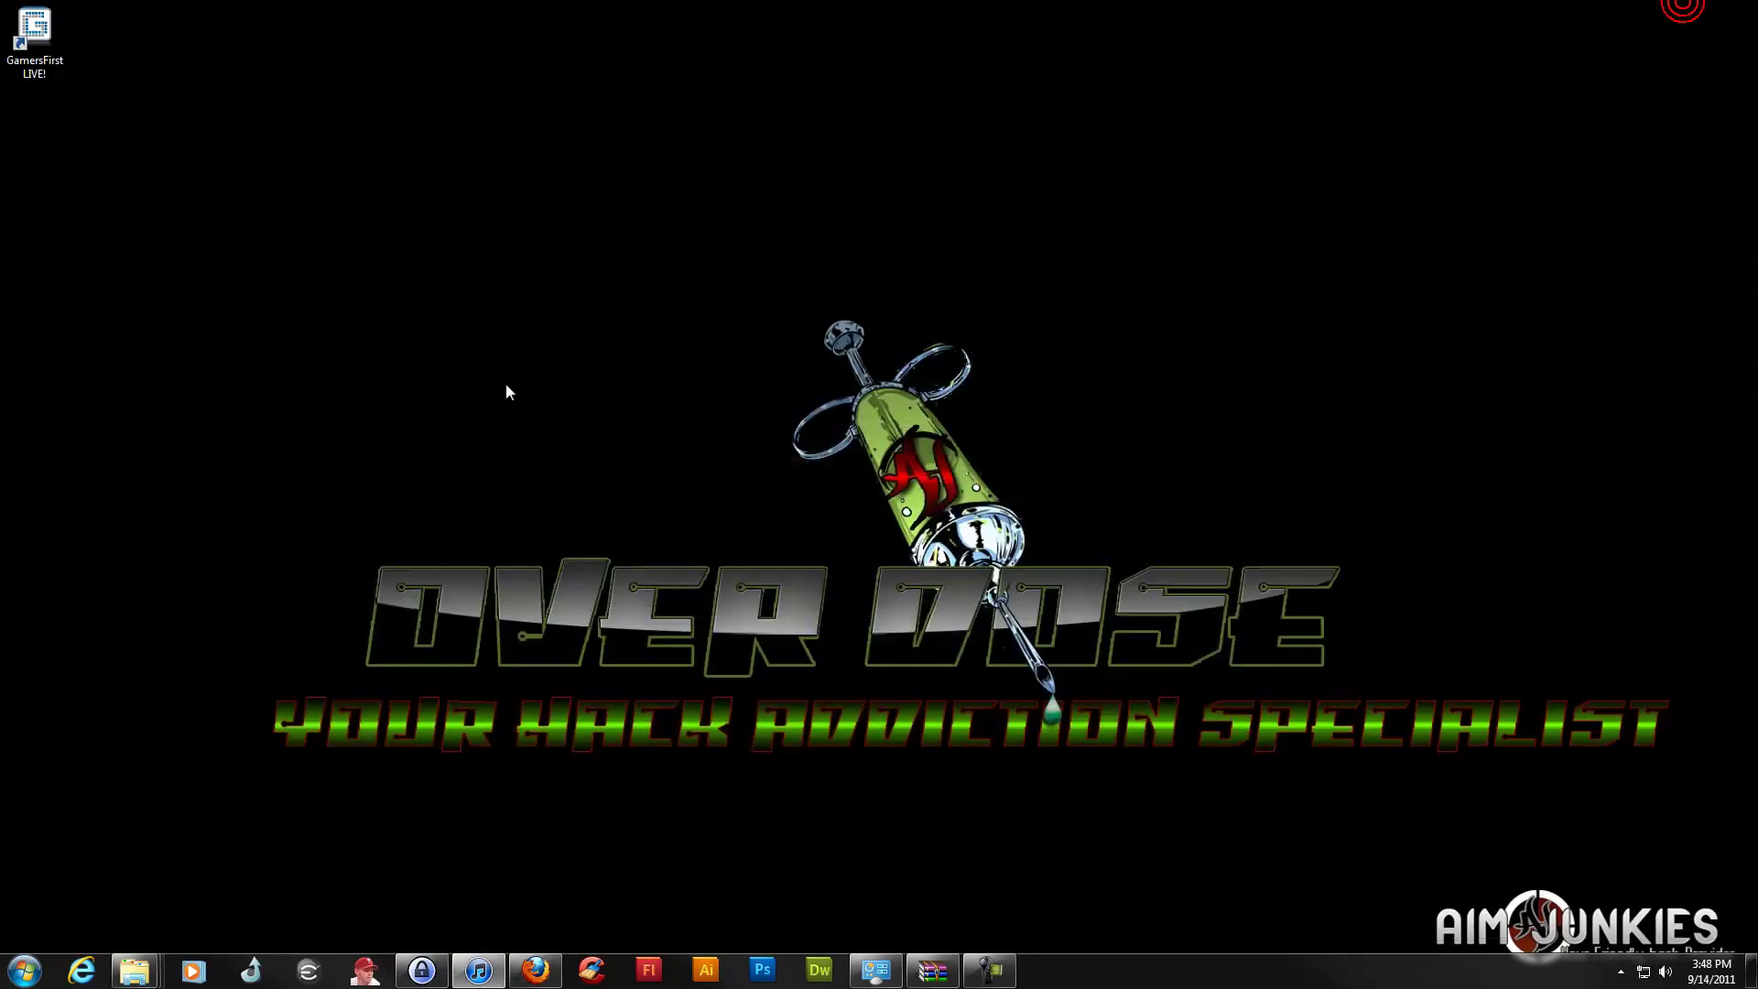
# Create a desktop folder named 'Aimjunkies', then open the Documents library from the Start menu
pyautogui.rightClick(254, 150)
pyautogui.moveTo(285, 323)
pyautogui.click(541, 328)
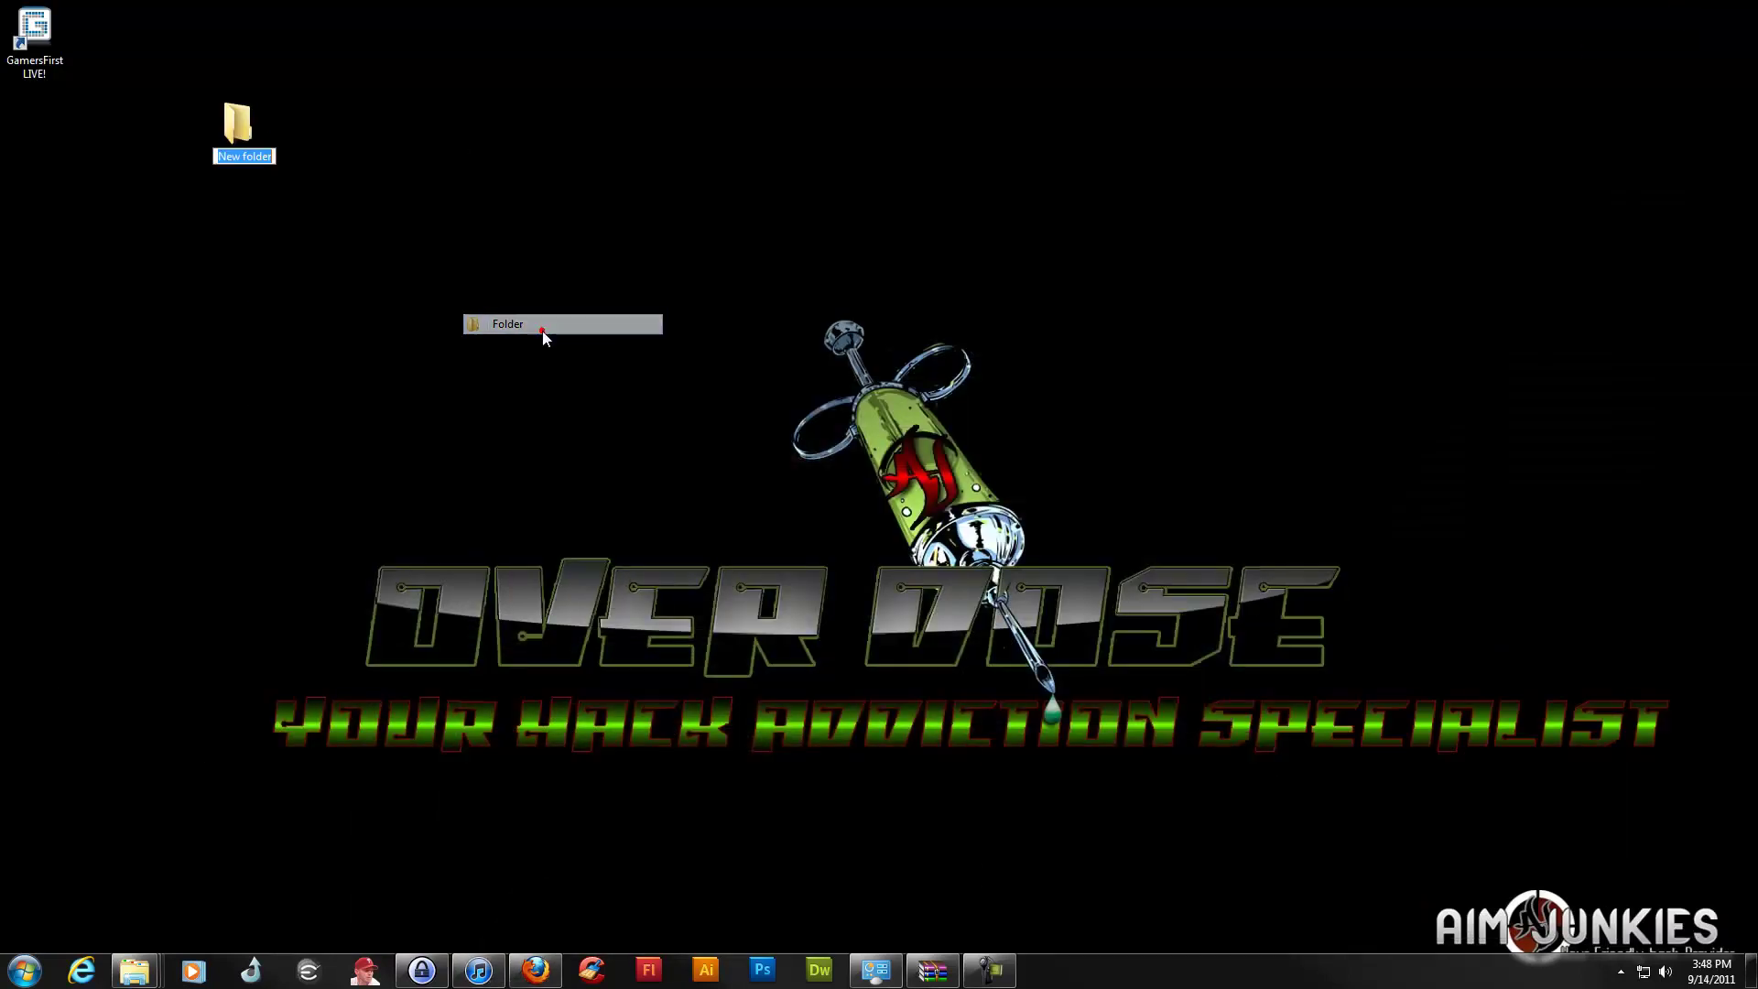
pyautogui.write('Aimjunkies')
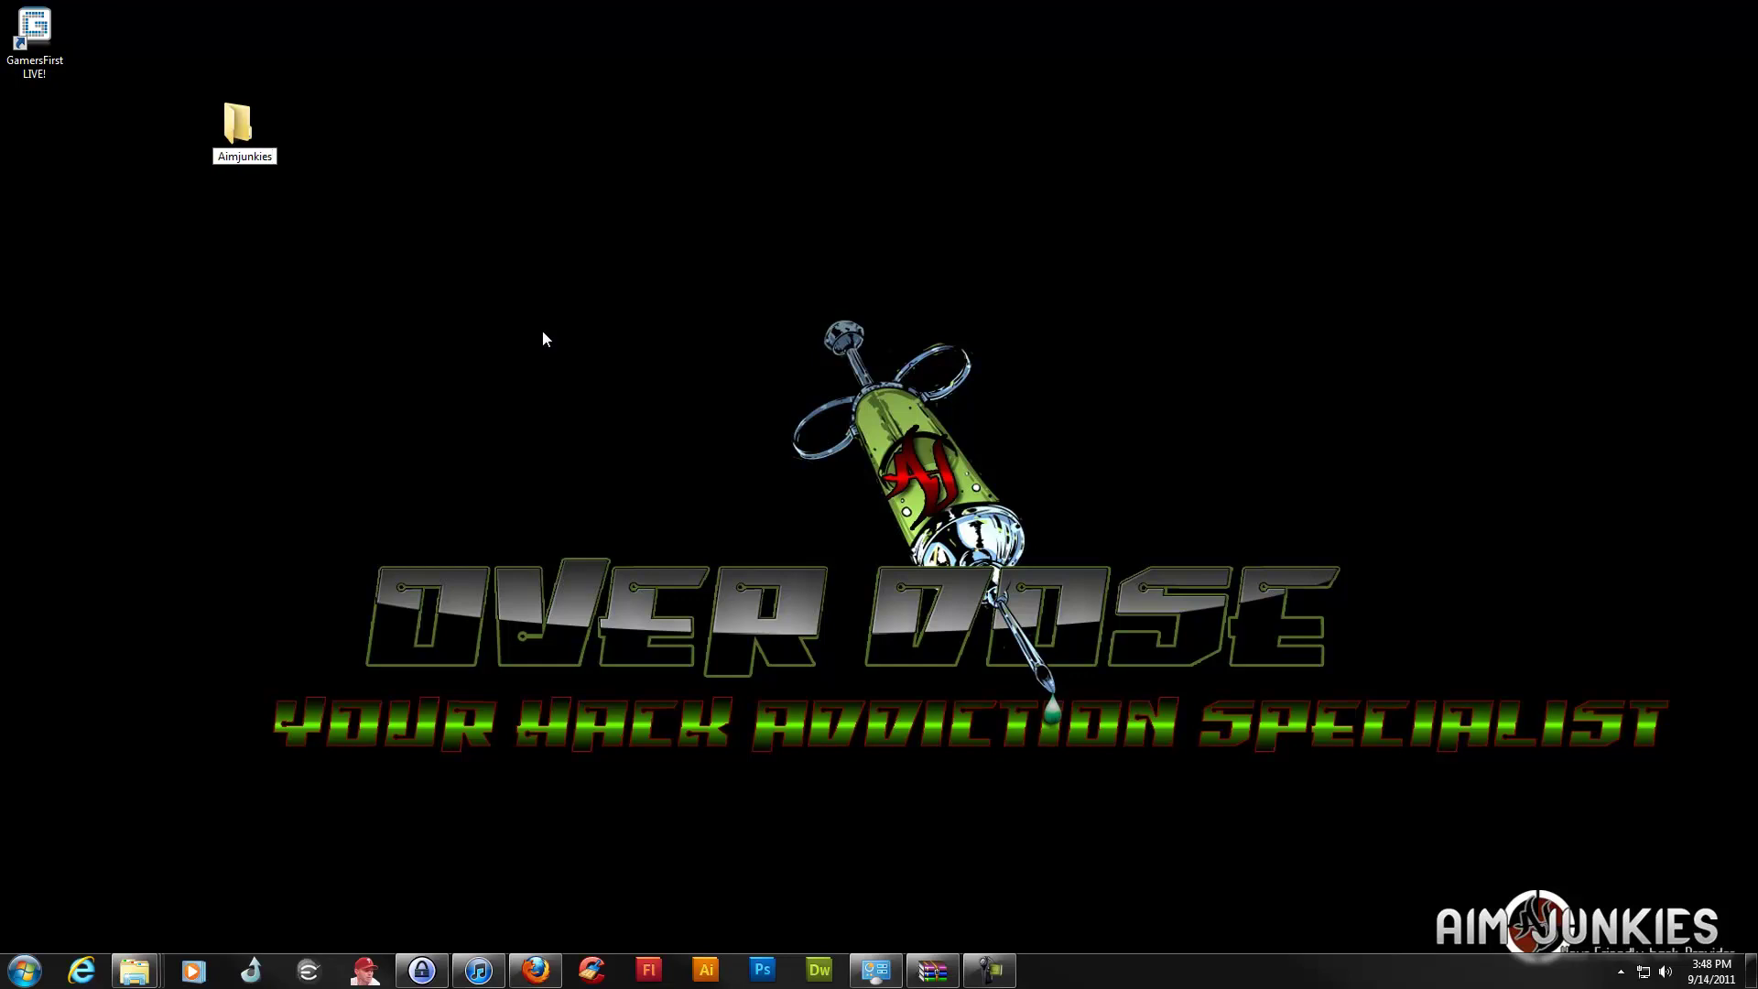
pyautogui.press('Return')
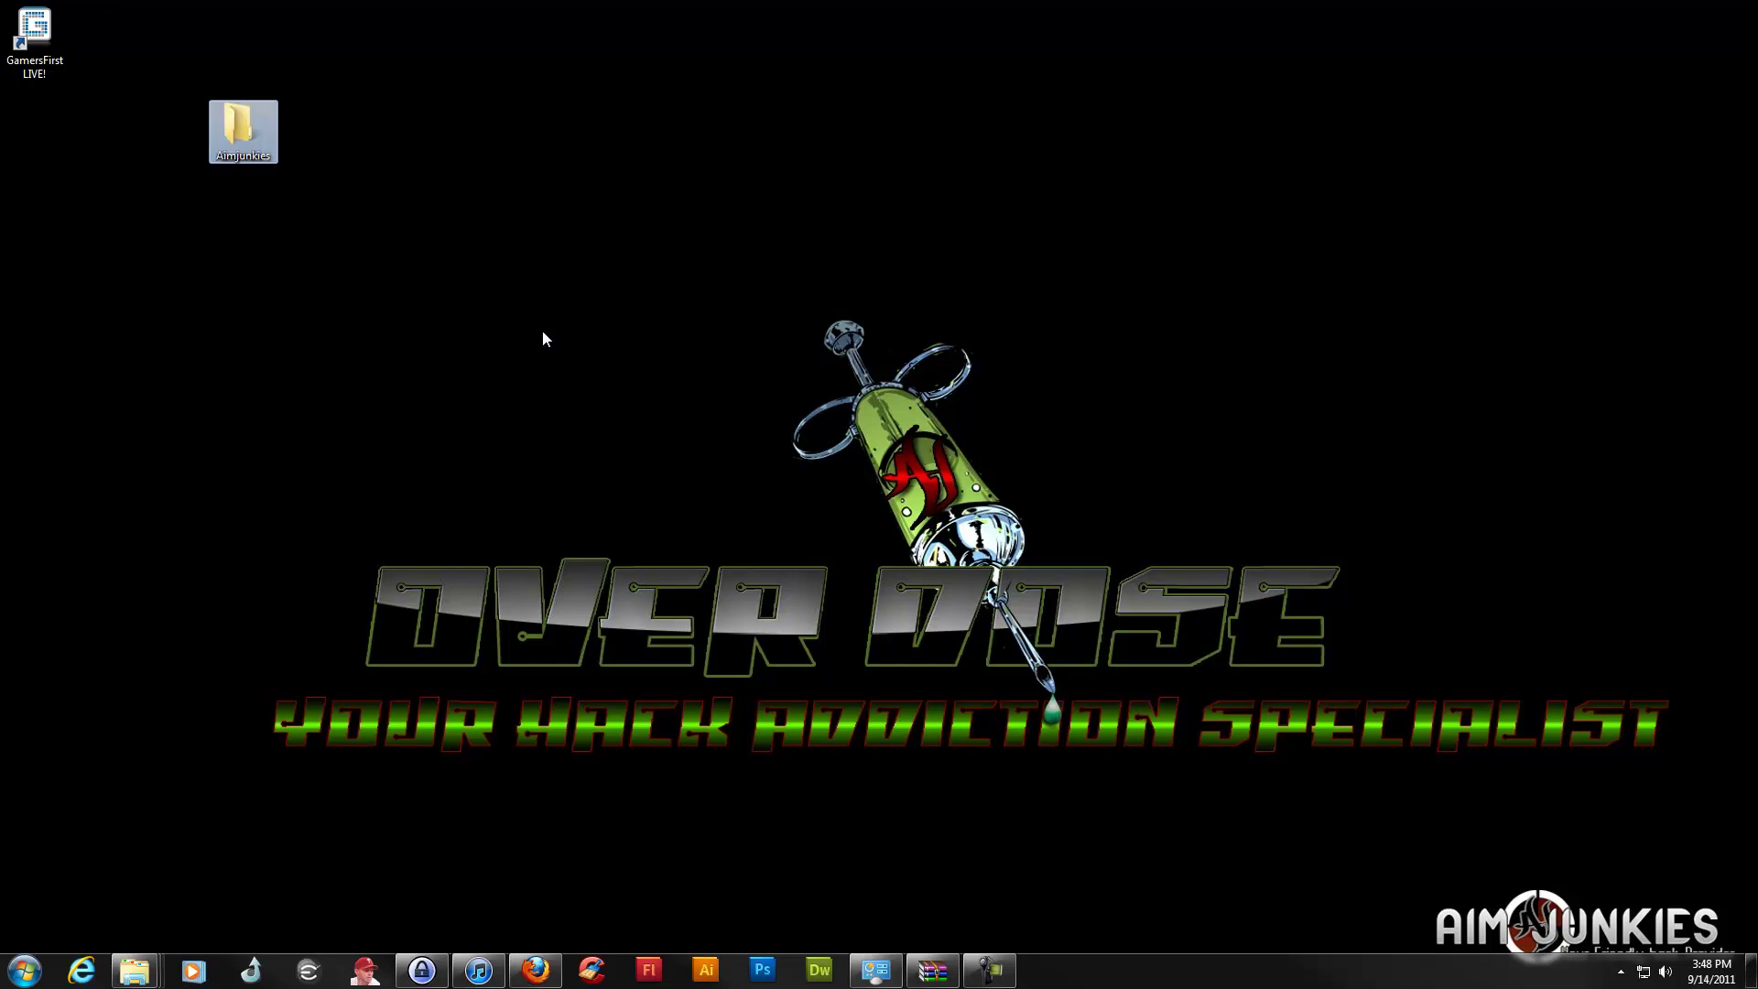
pyautogui.click(344, 259)
pyautogui.click(9, 963)
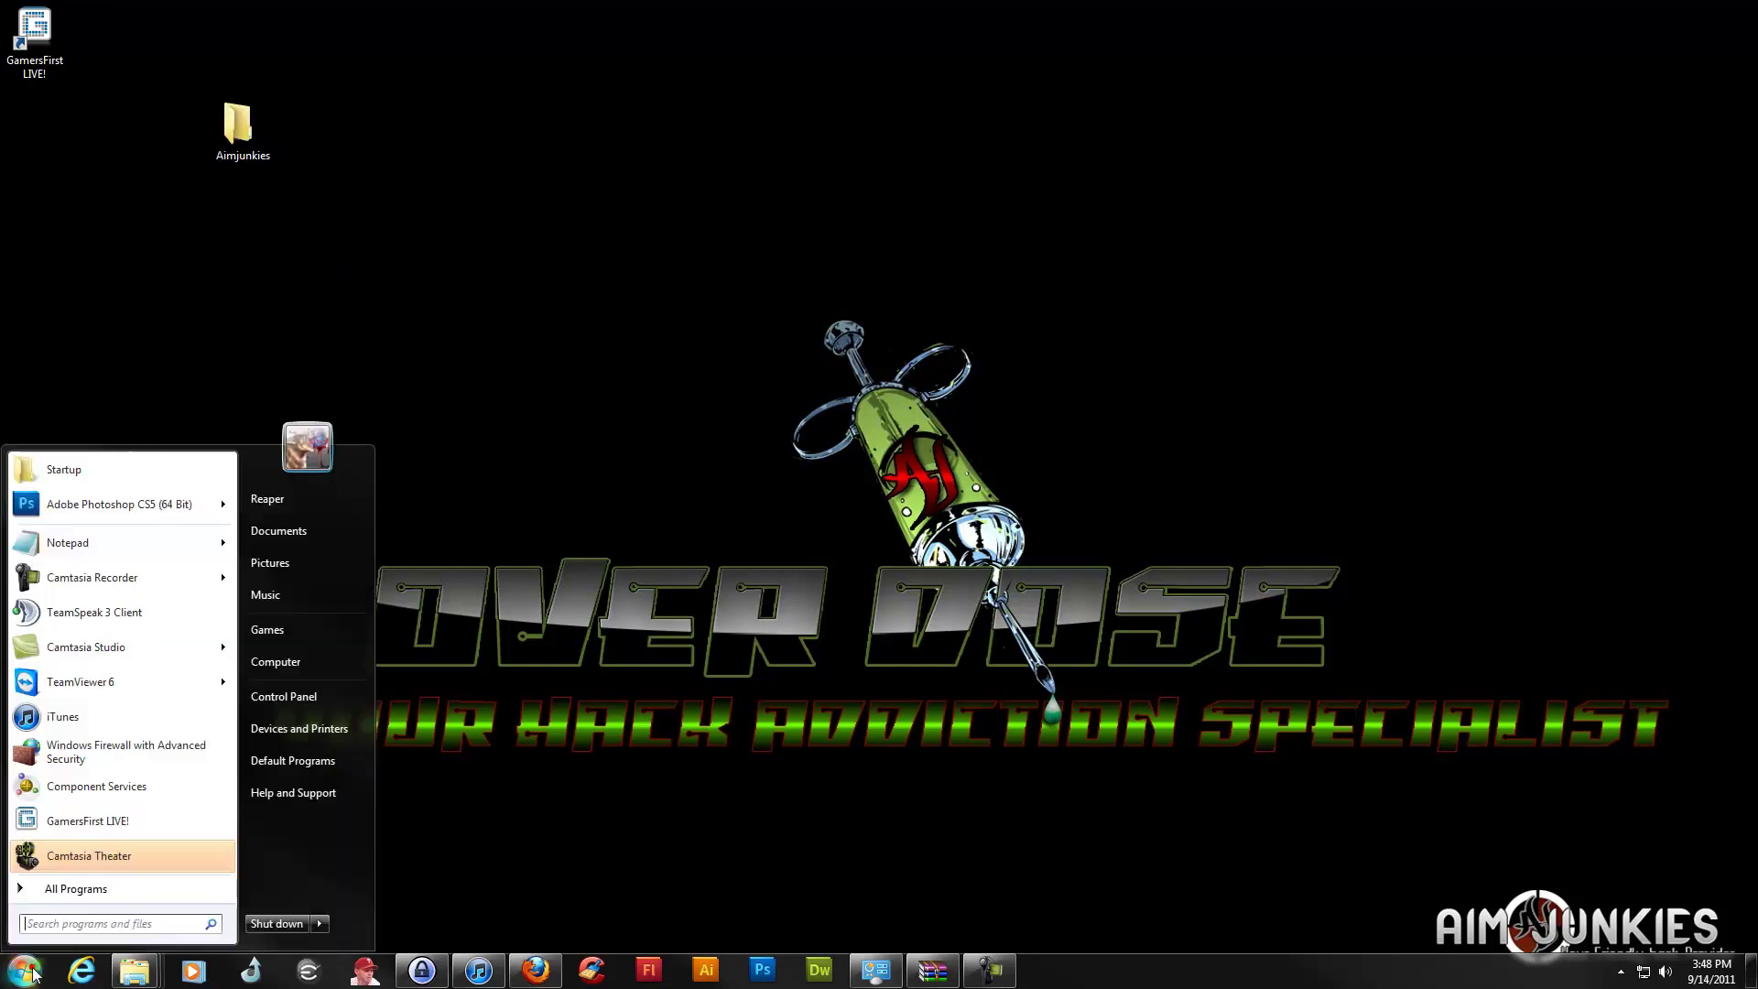
pyautogui.click(321, 520)
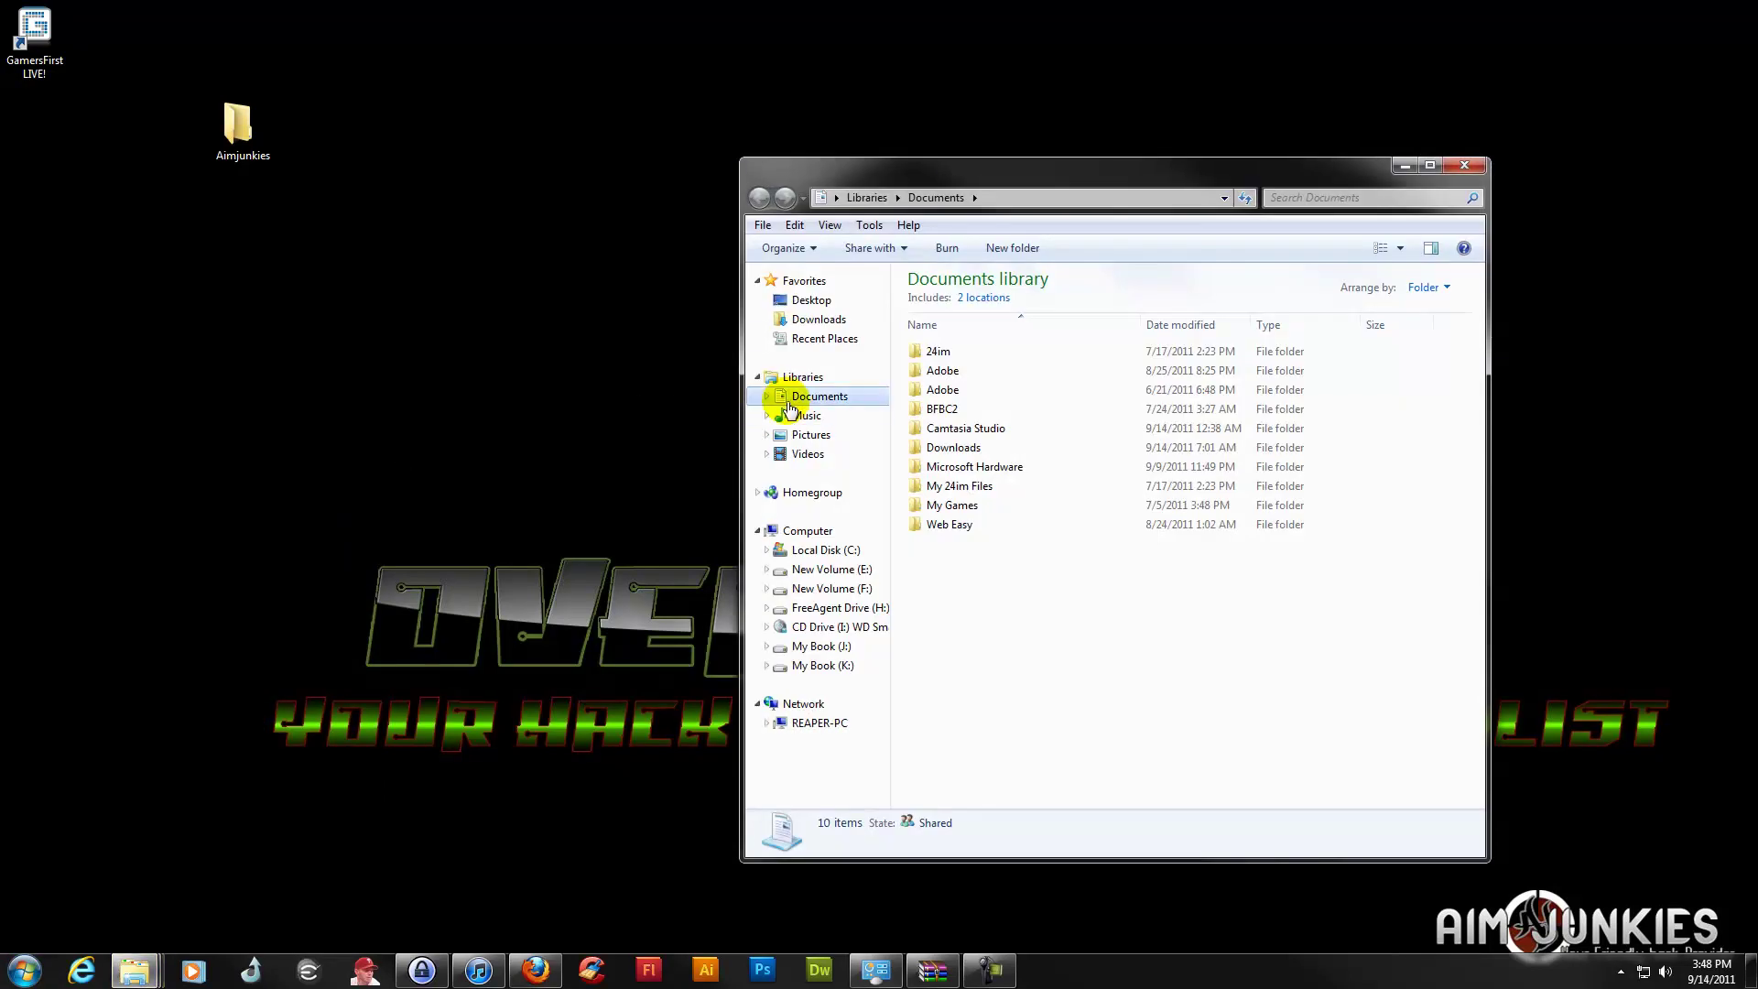
# Move aimloader.zip from Downloads into the desktop Aimjunkies folder and open that folder
pyautogui.click(795, 318)
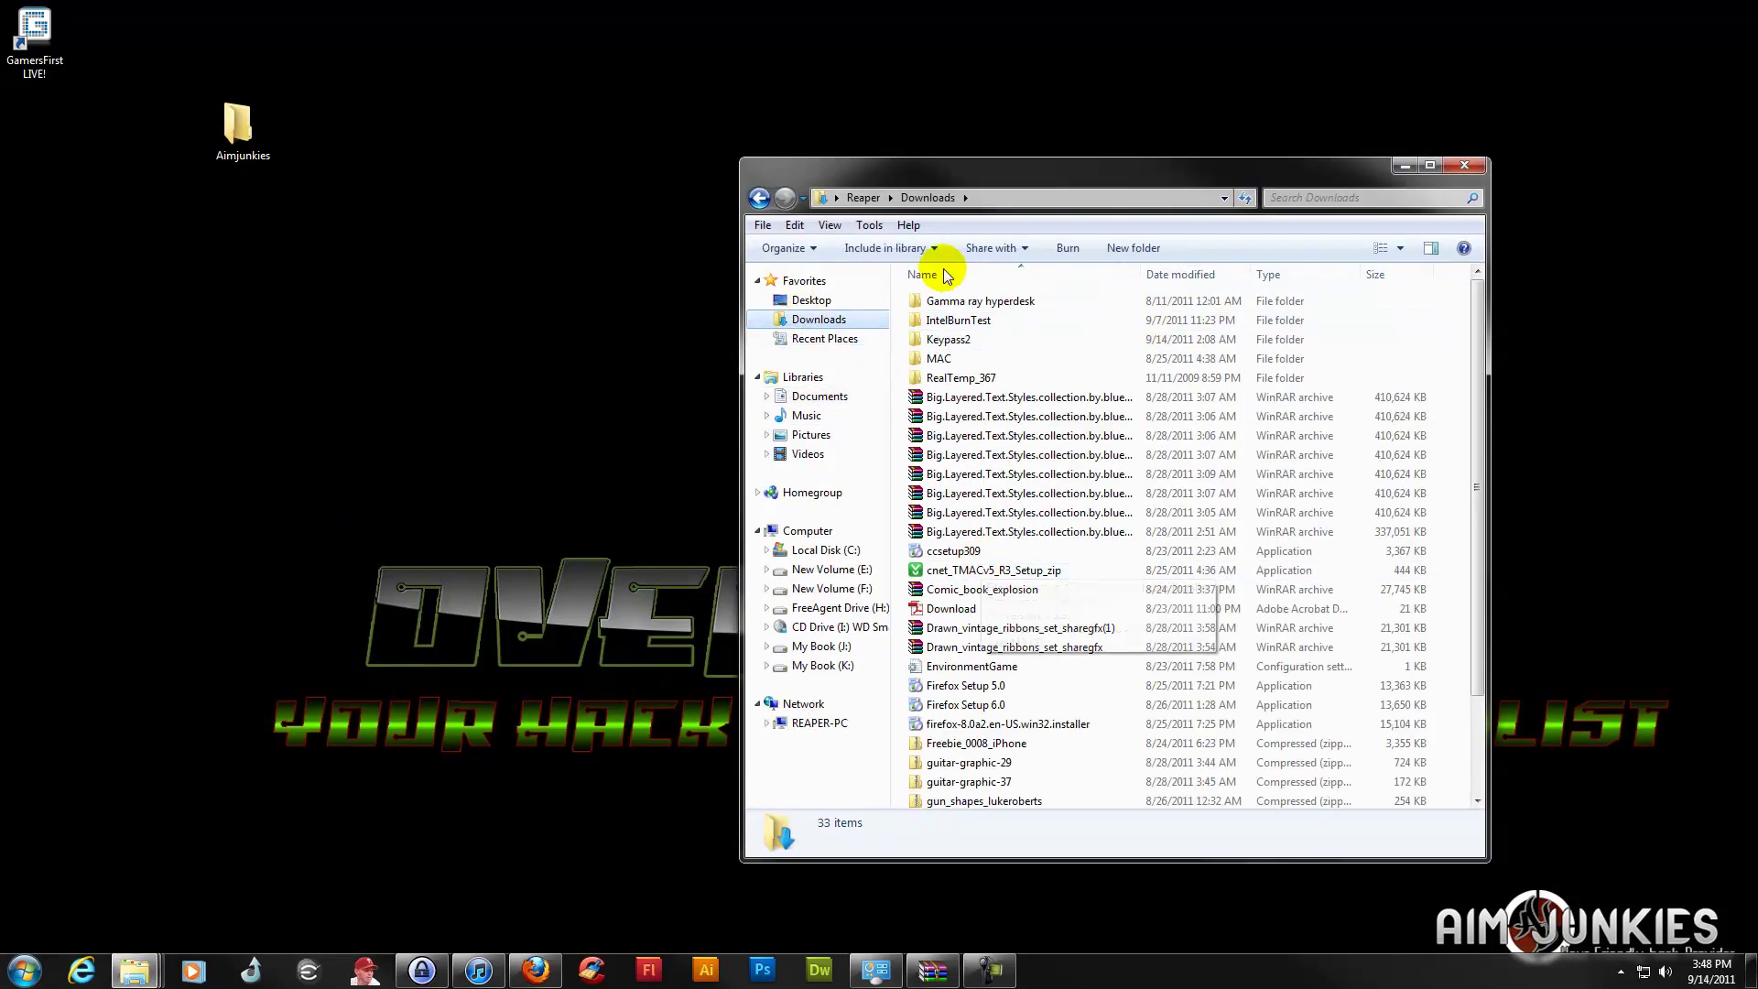
pyautogui.moveTo(1483, 329)
pyautogui.mouseDown()
pyautogui.moveTo(1475, 604)
pyautogui.moveTo(1471, 314)
pyautogui.mouseUp()
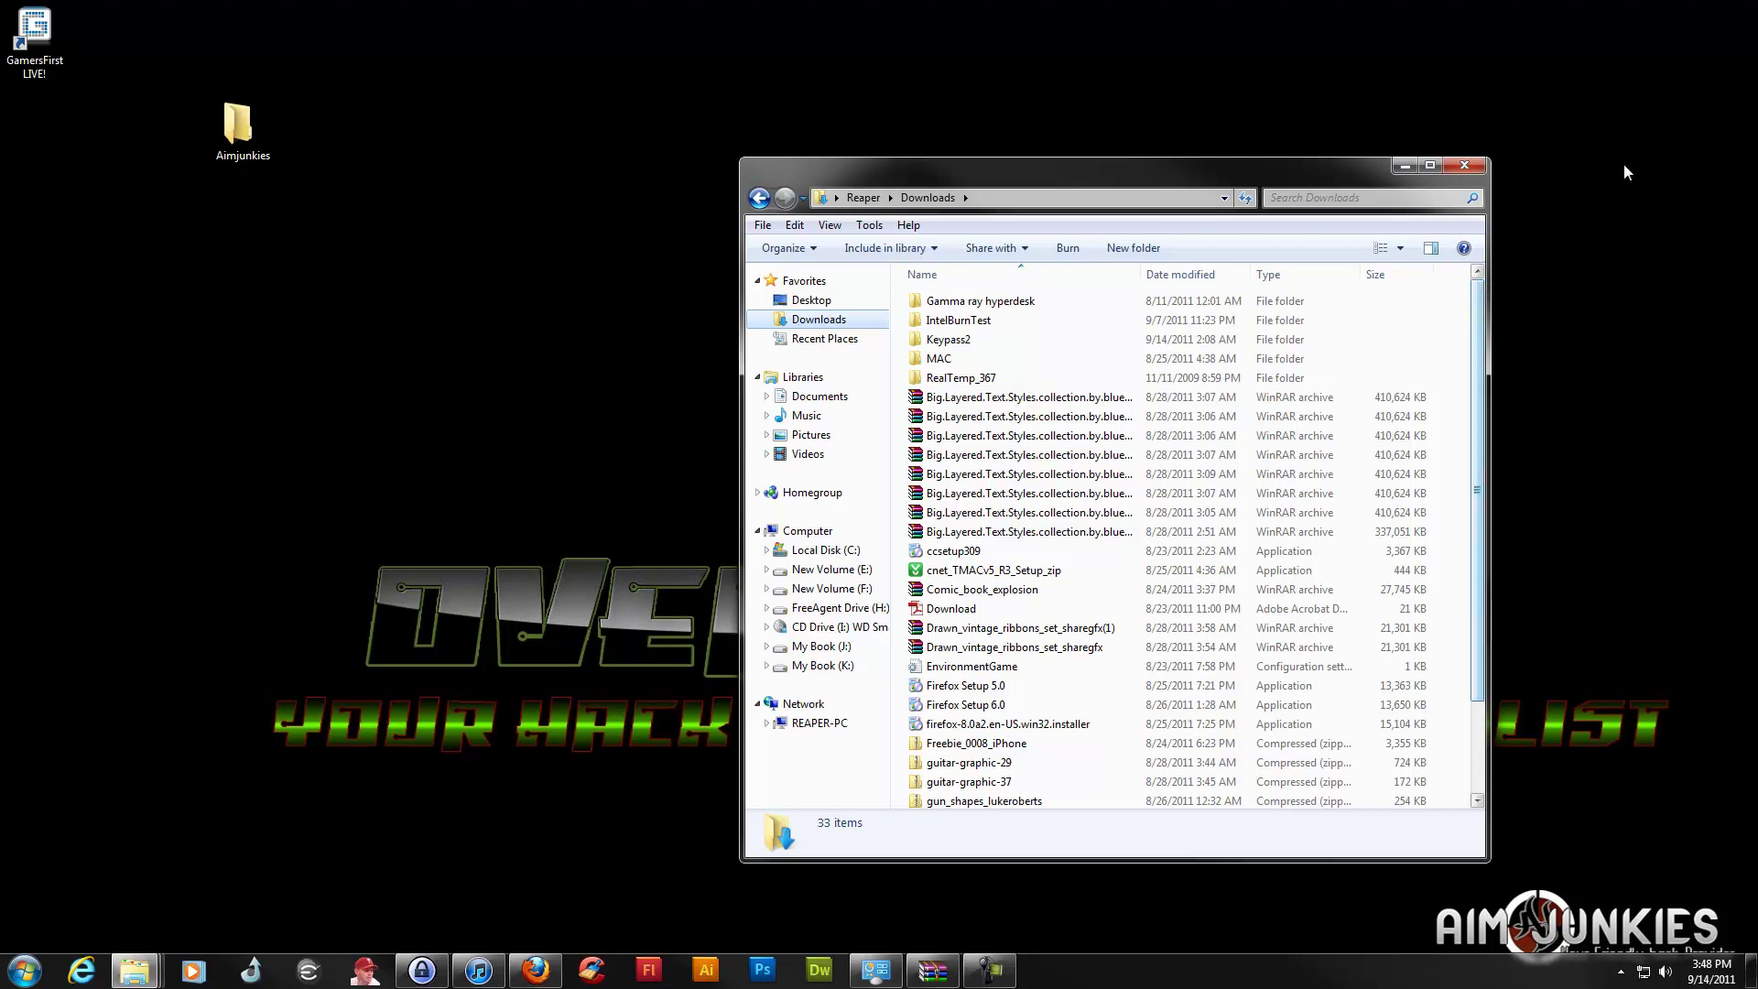
pyautogui.click(1424, 165)
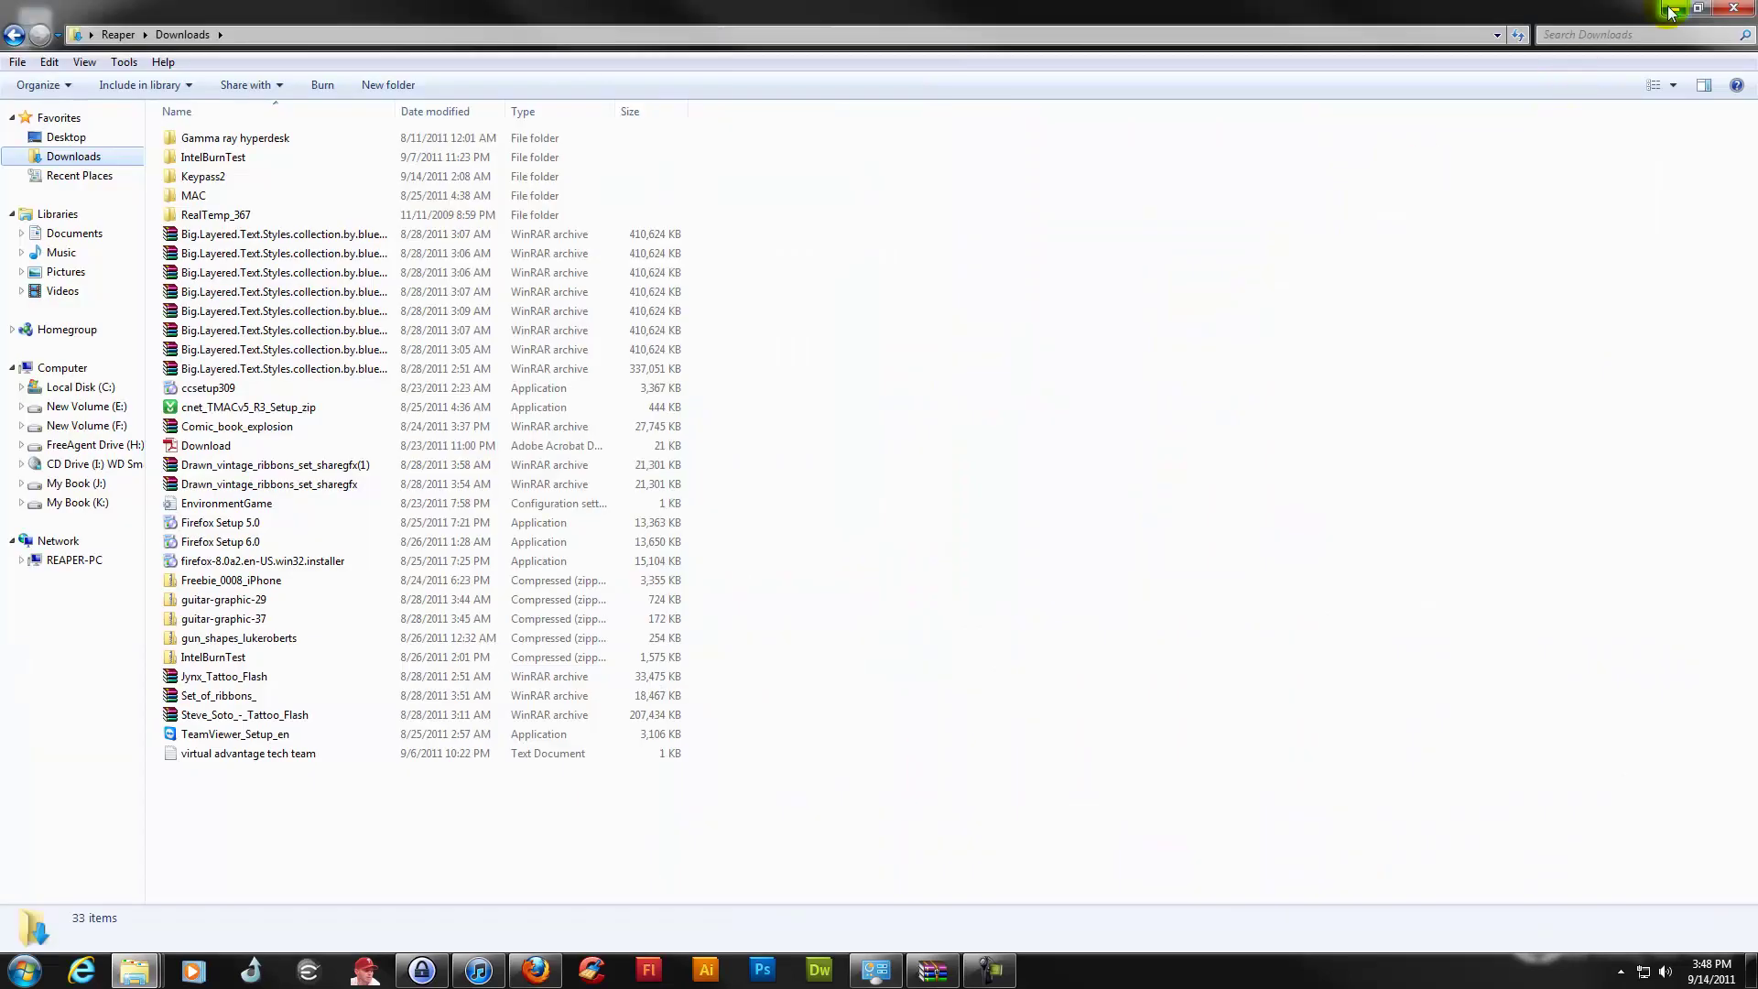
pyautogui.click(1674, 8)
pyautogui.click(231, 130)
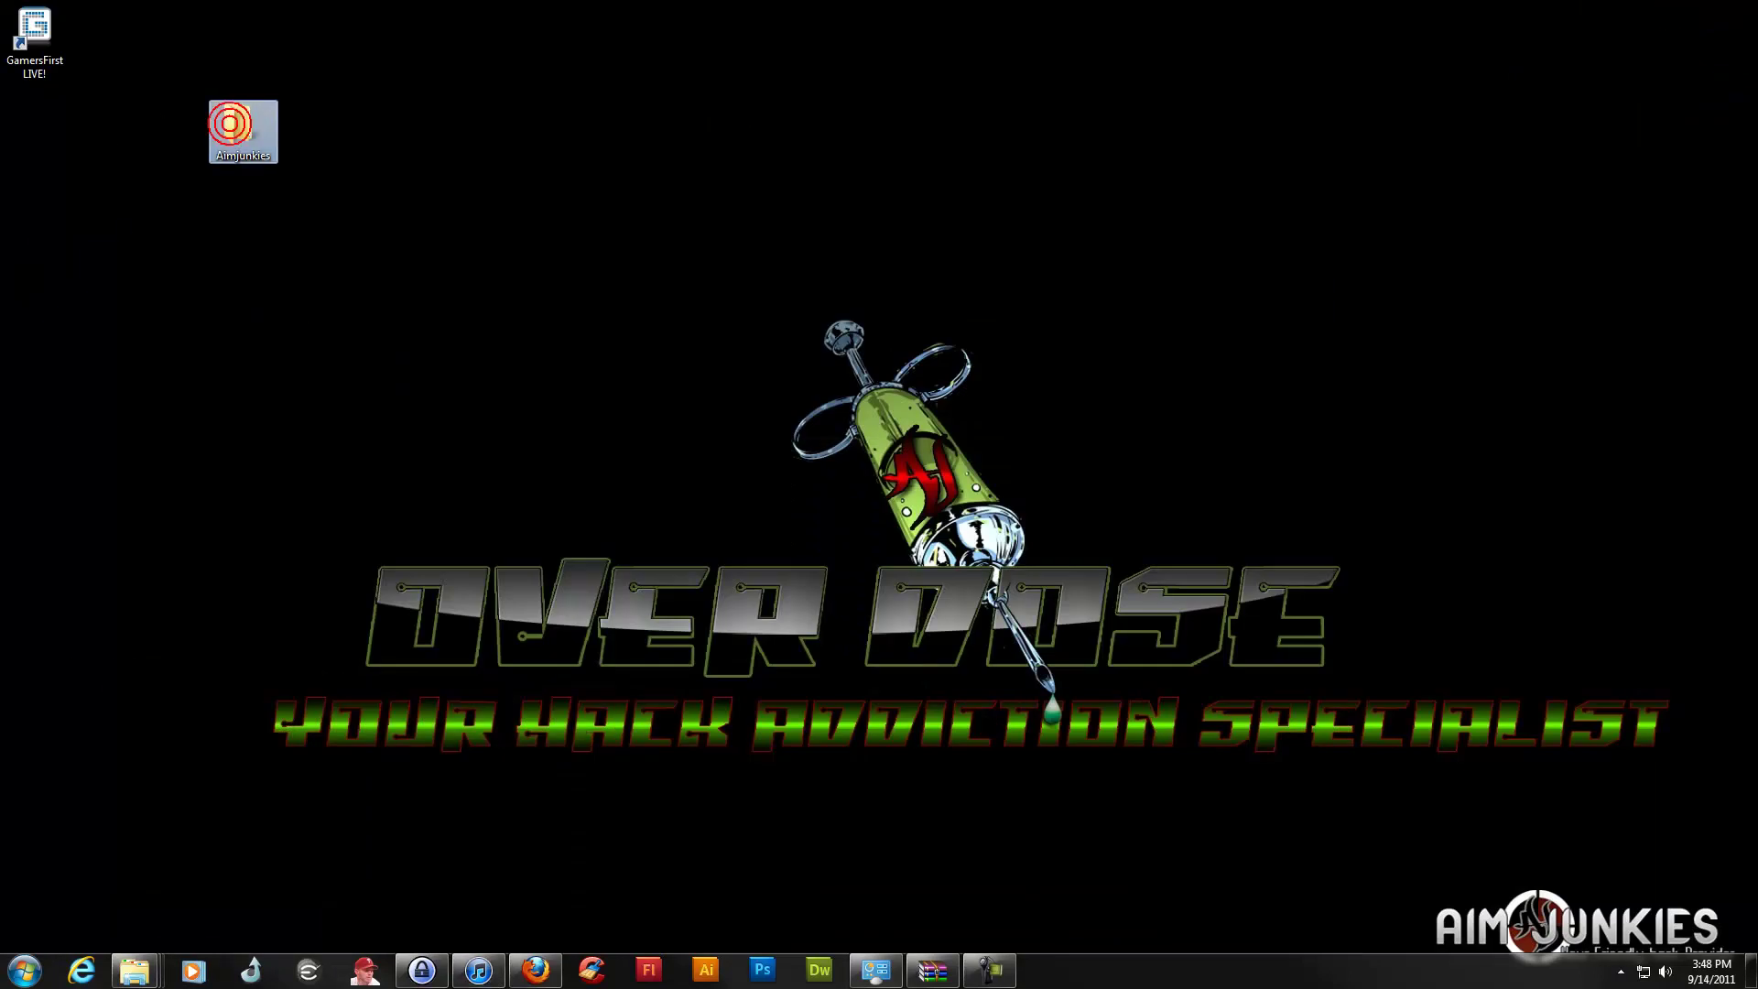
pyautogui.moveTo(231, 130)
pyautogui.mouseDown()
pyautogui.moveTo(265, 95)
pyautogui.moveTo(236, 128)
pyautogui.mouseUp()
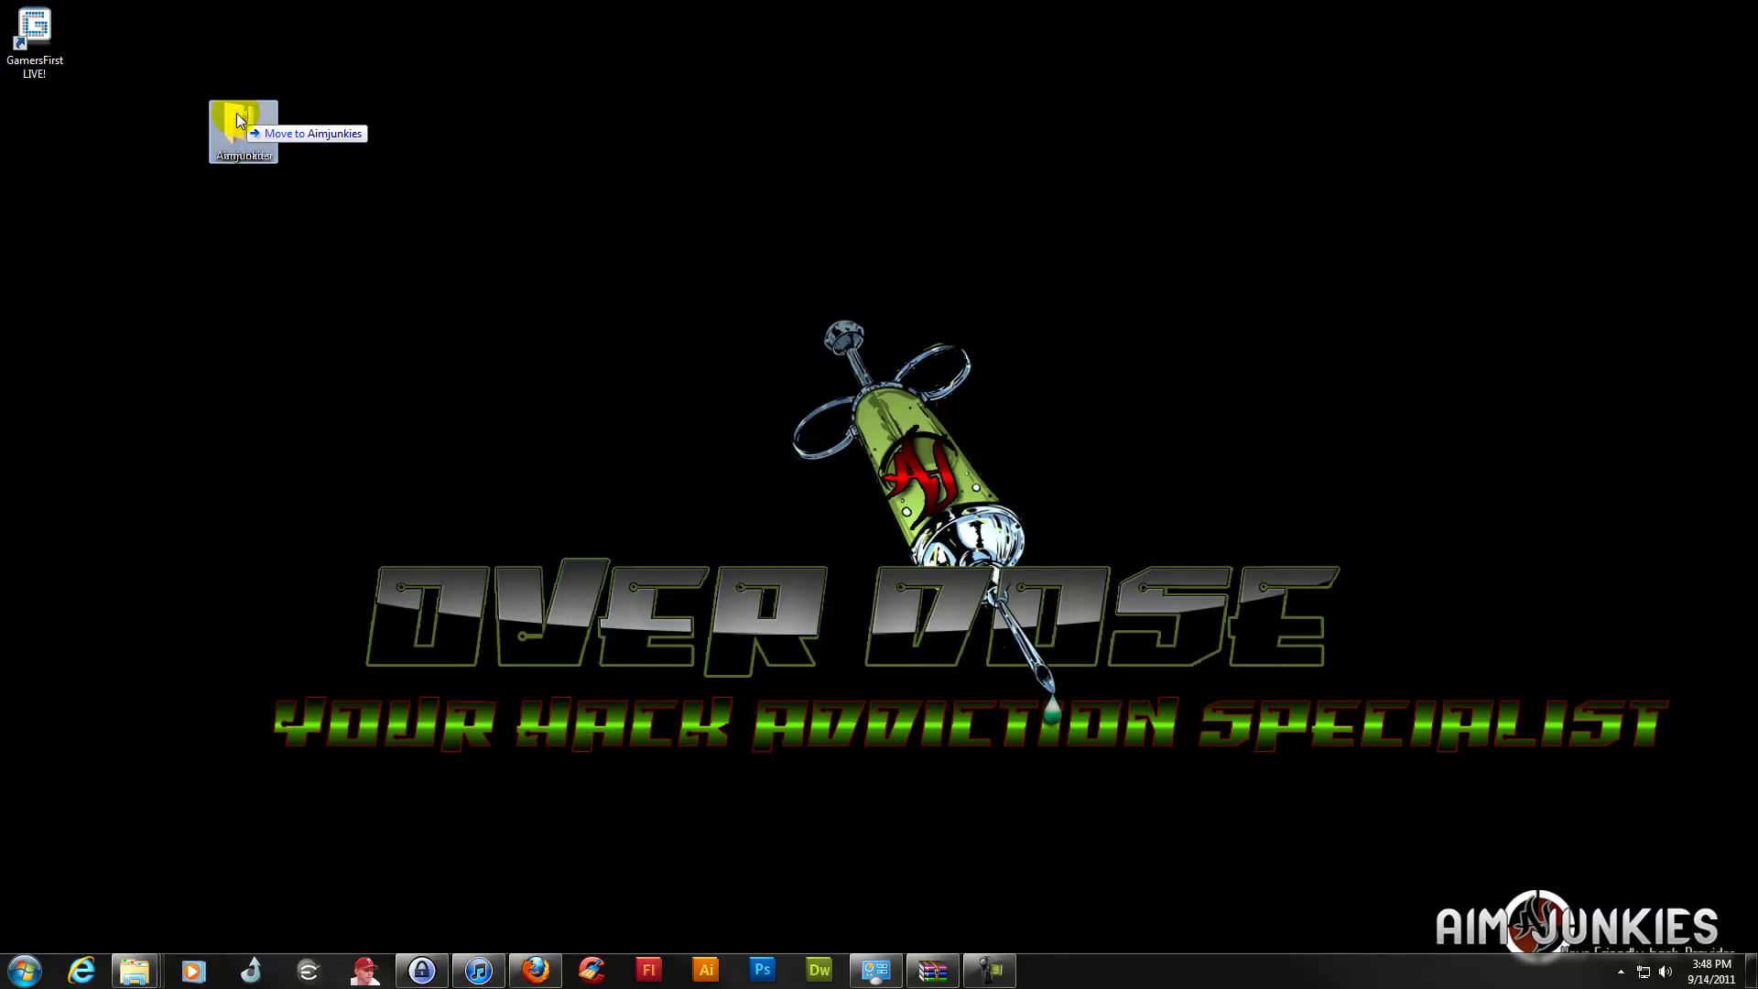
pyautogui.doubleClick(227, 134)
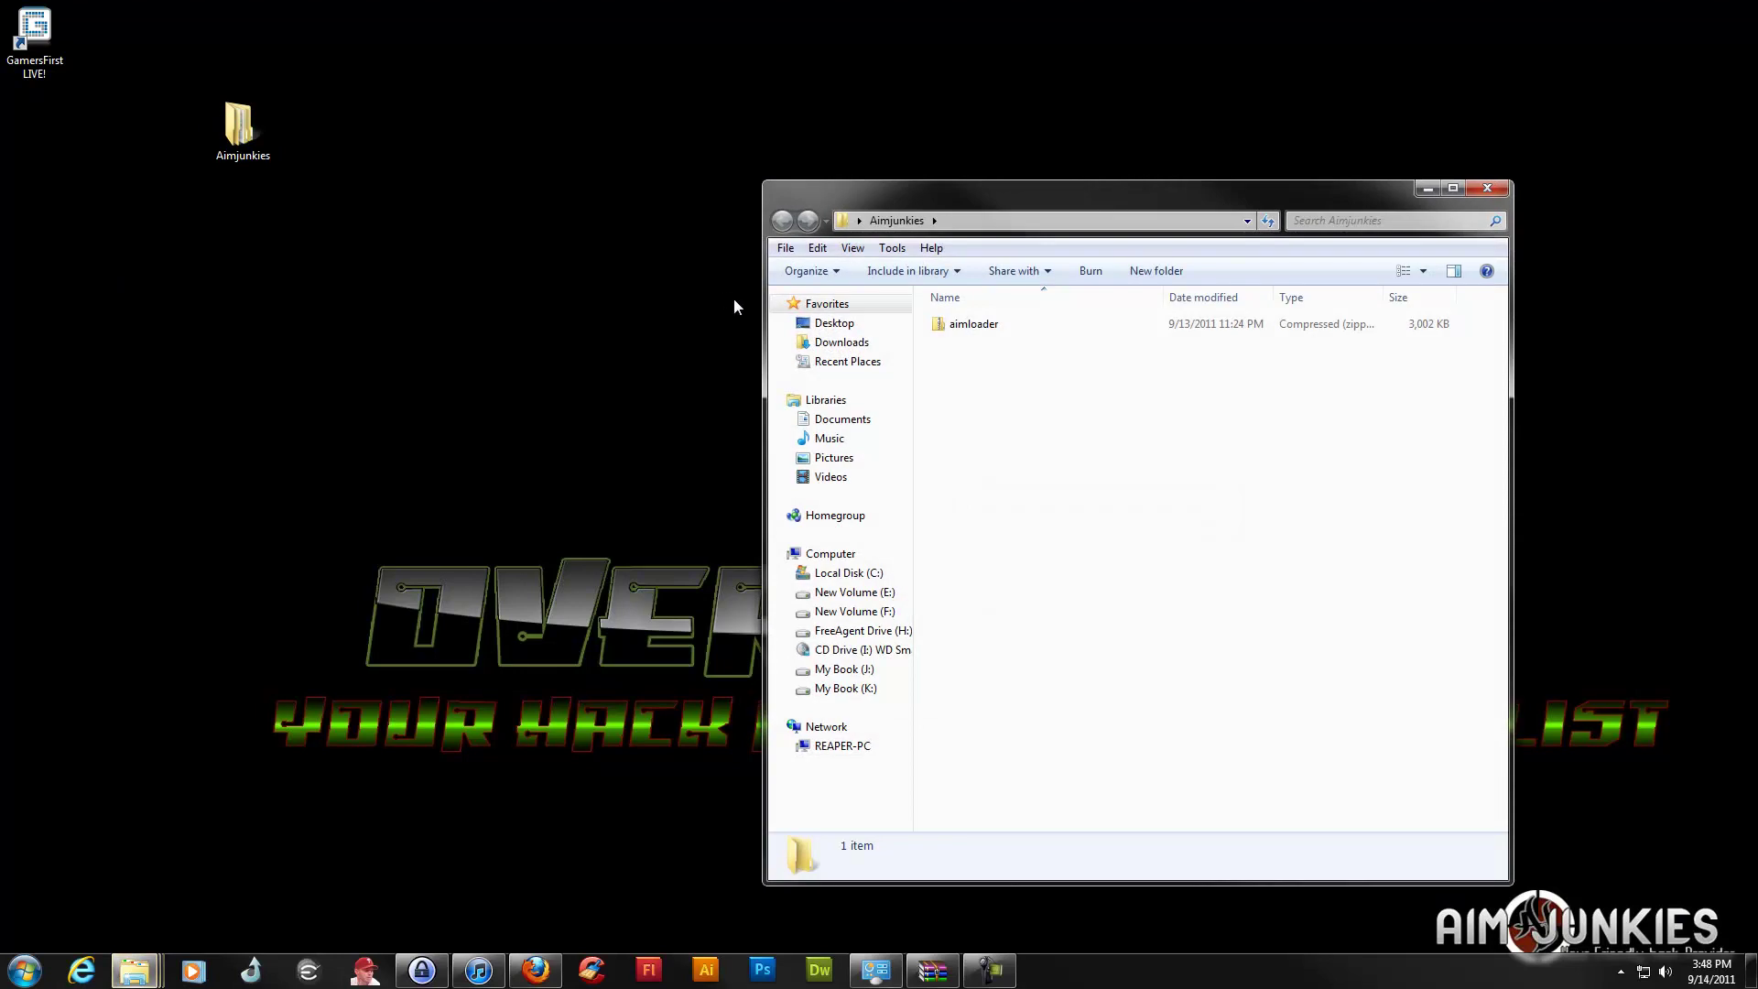
# Extract the aimloader zip into the folder and rename the loader application to 'raped'
pyautogui.rightClick(984, 328)
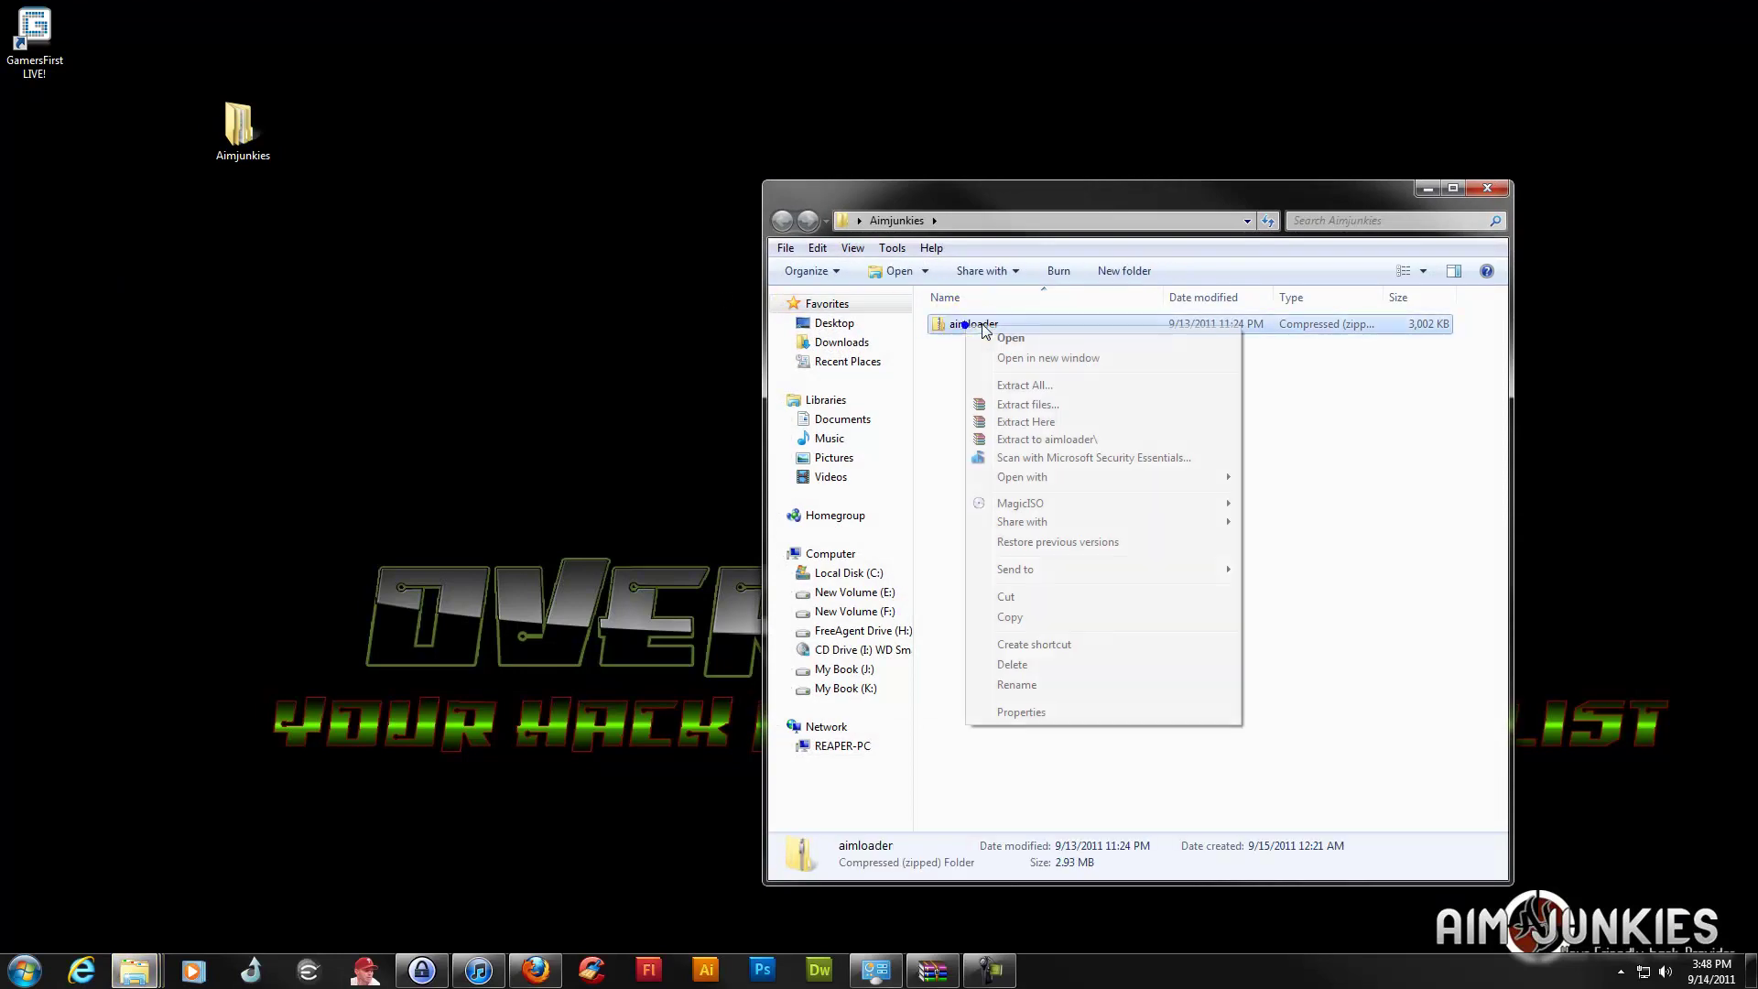
pyautogui.click(1046, 422)
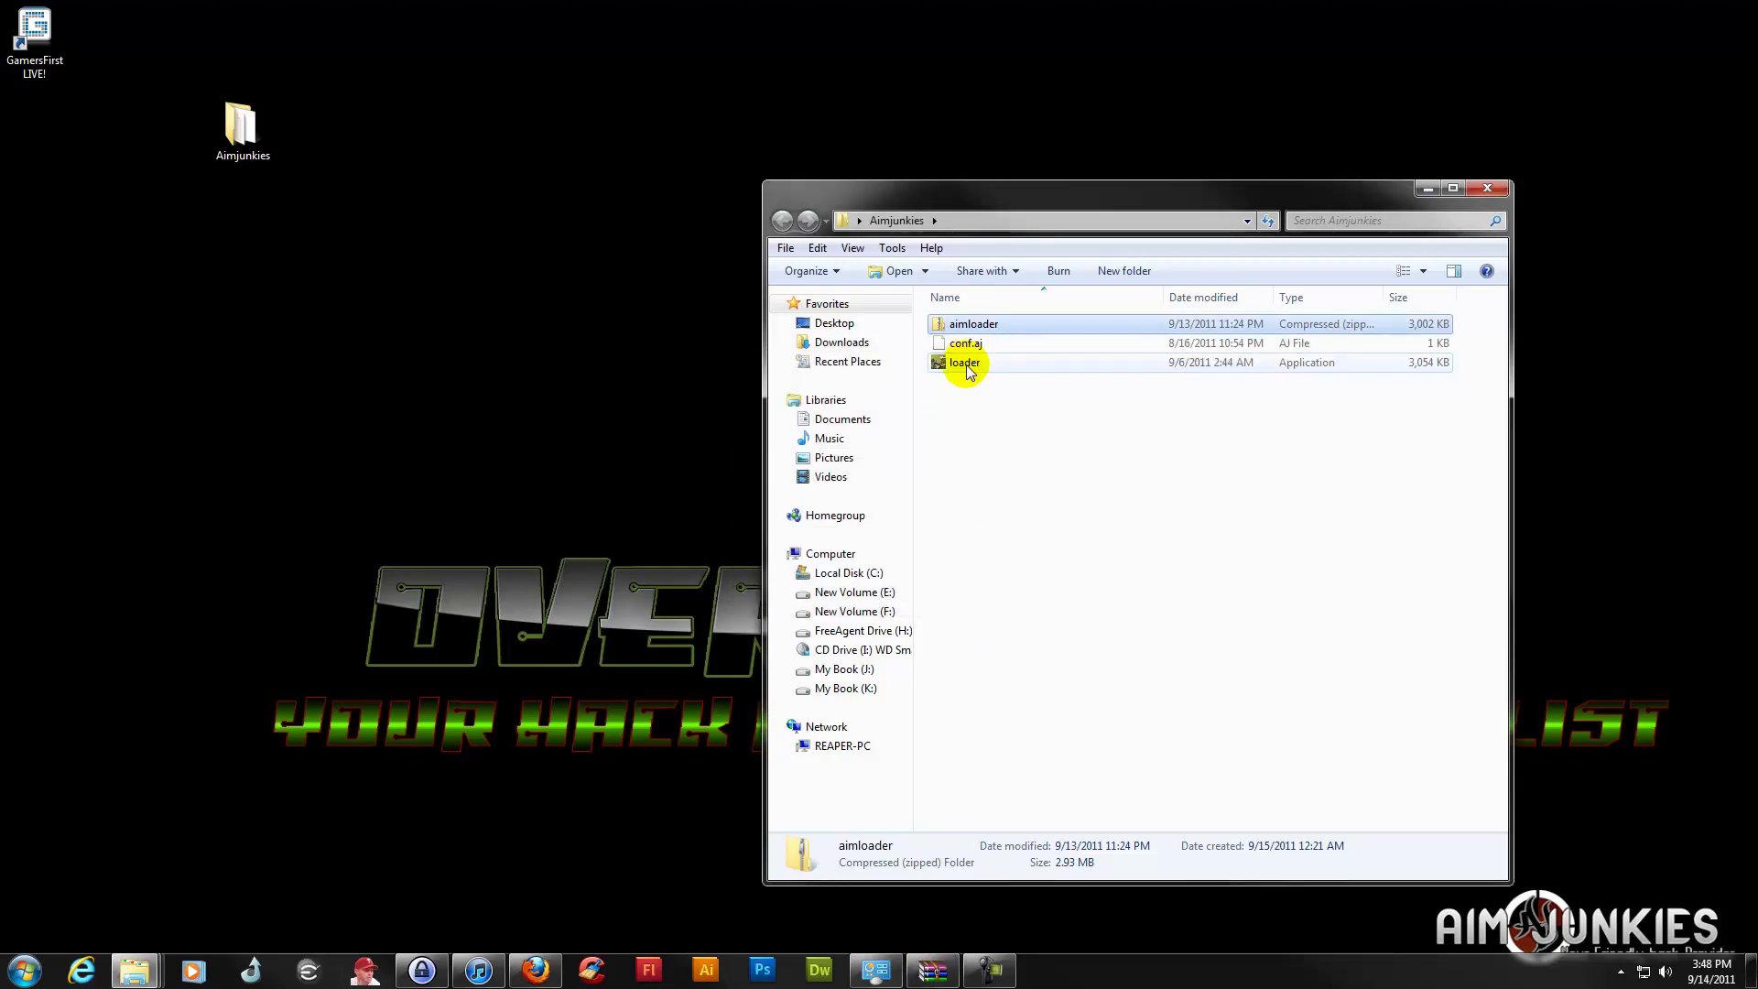
pyautogui.click(968, 363)
pyautogui.rightClick(968, 363)
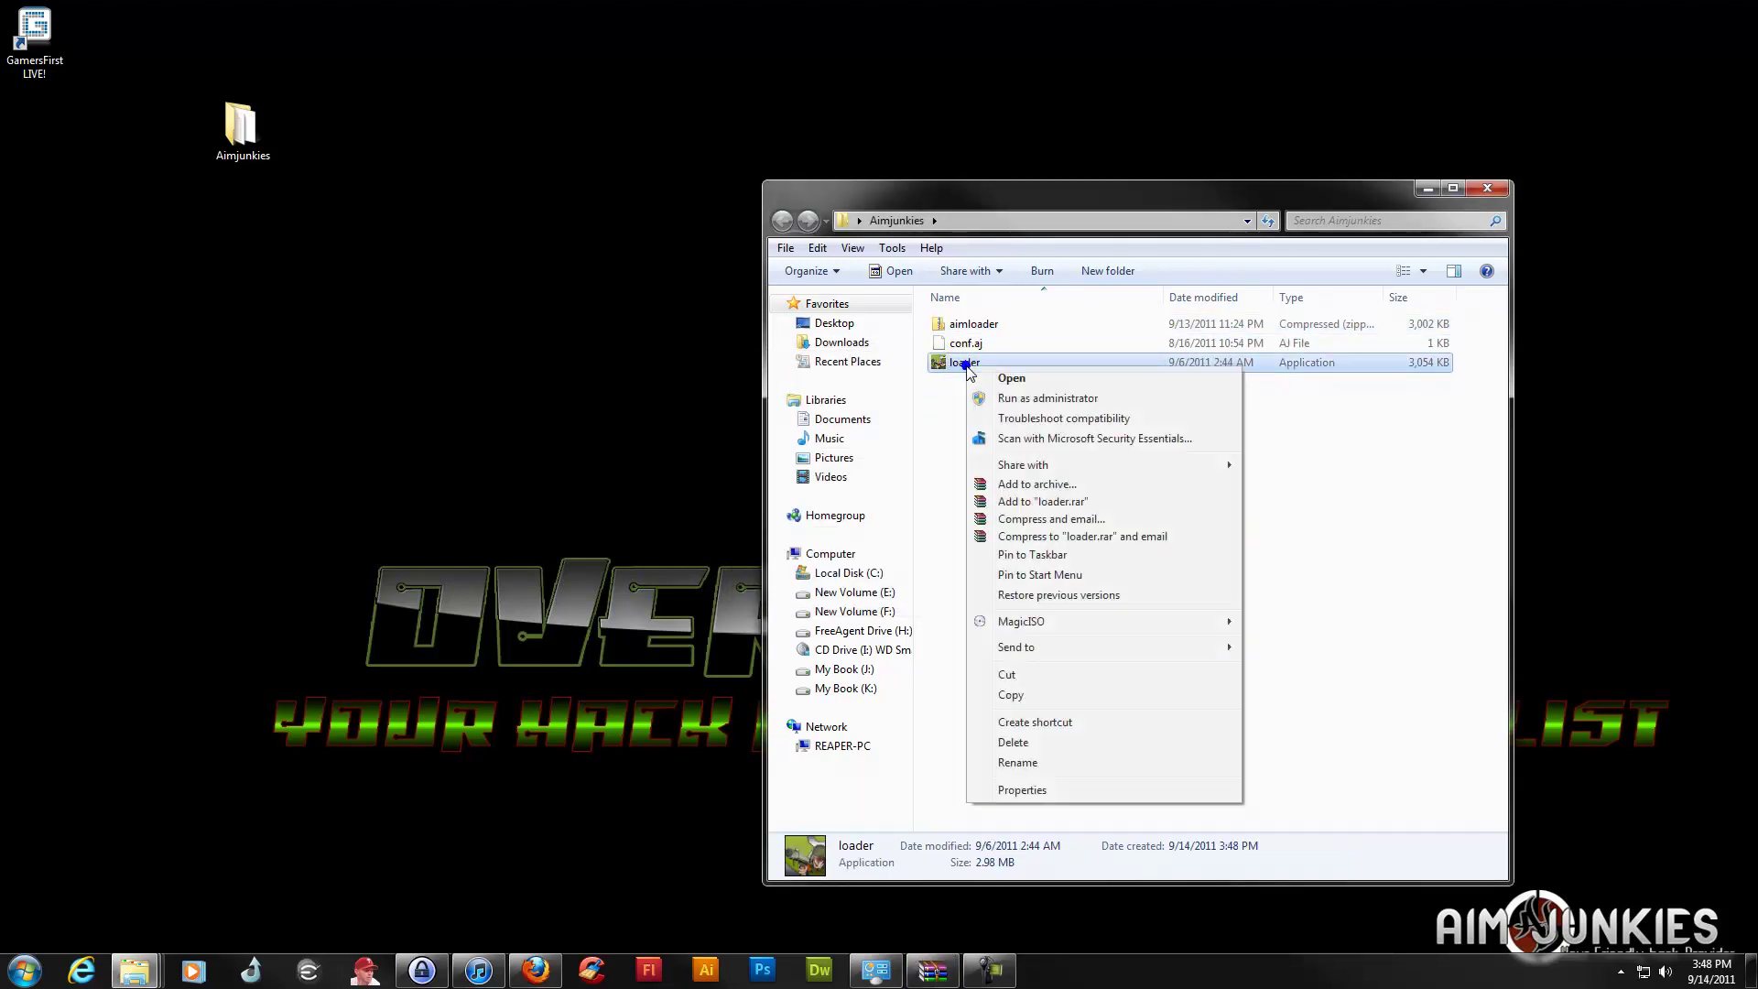
pyautogui.click(1044, 763)
pyautogui.write('raped')
pyautogui.press('Return')
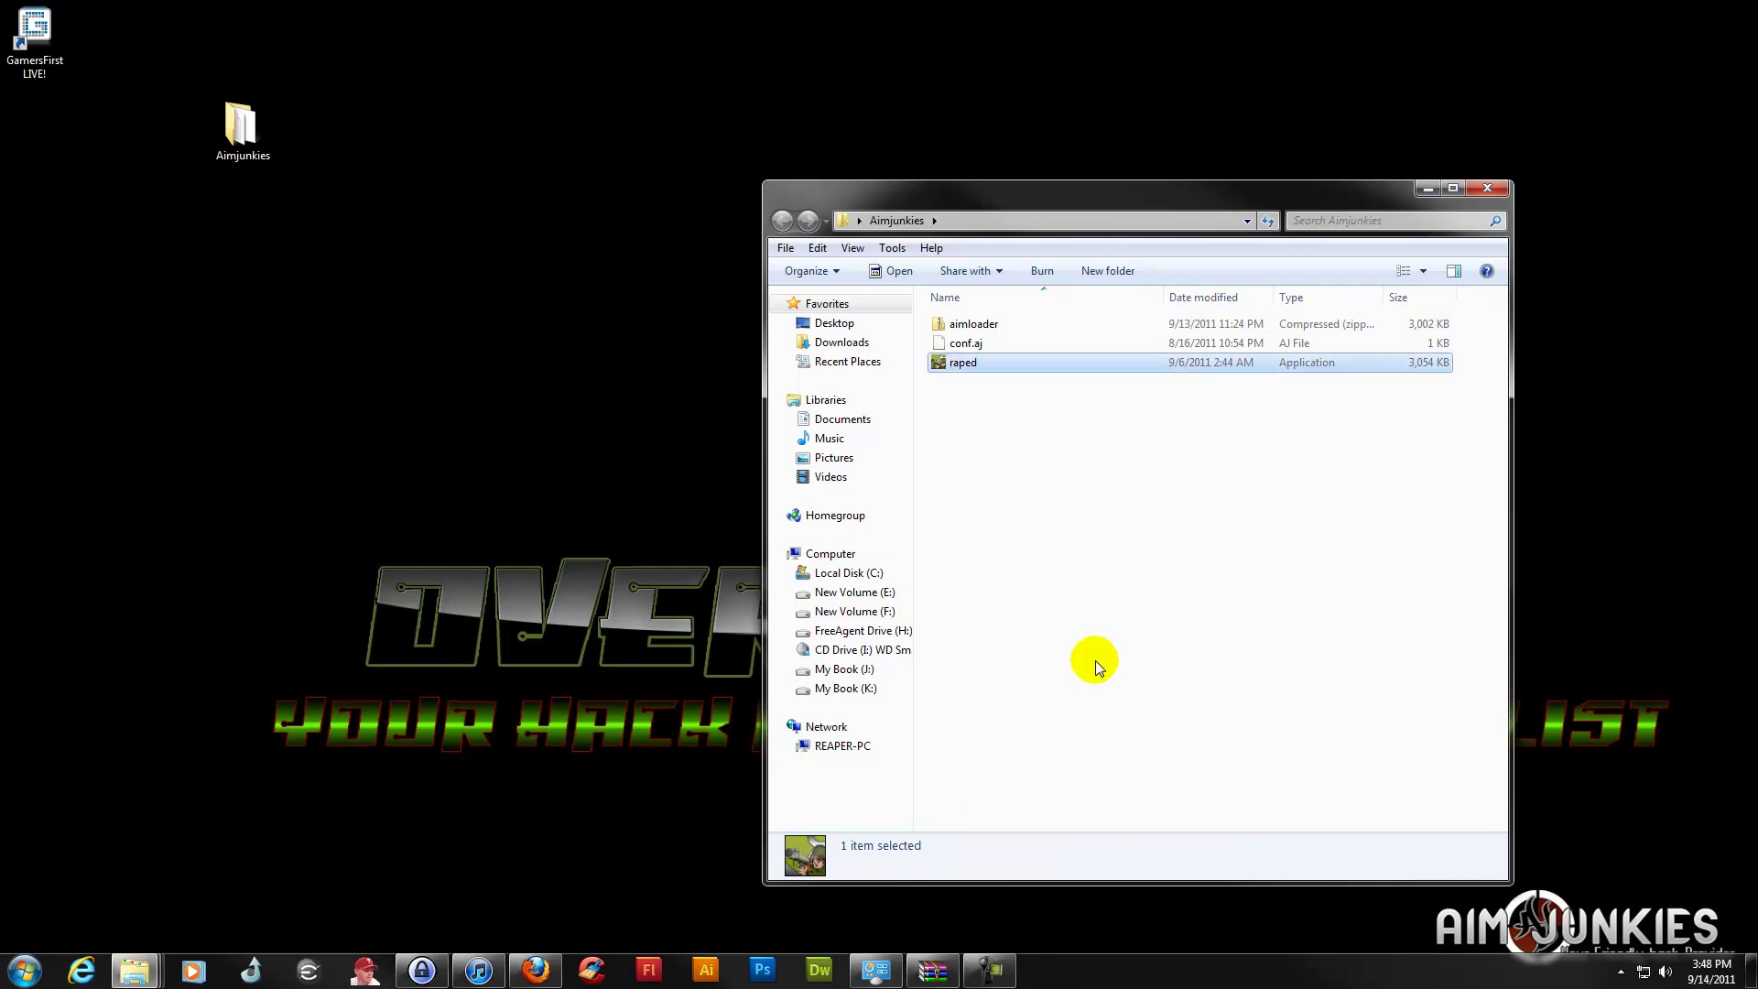
# Launch the renamed loader and minimise the Aimjunkies folder window
pyautogui.click(1053, 527)
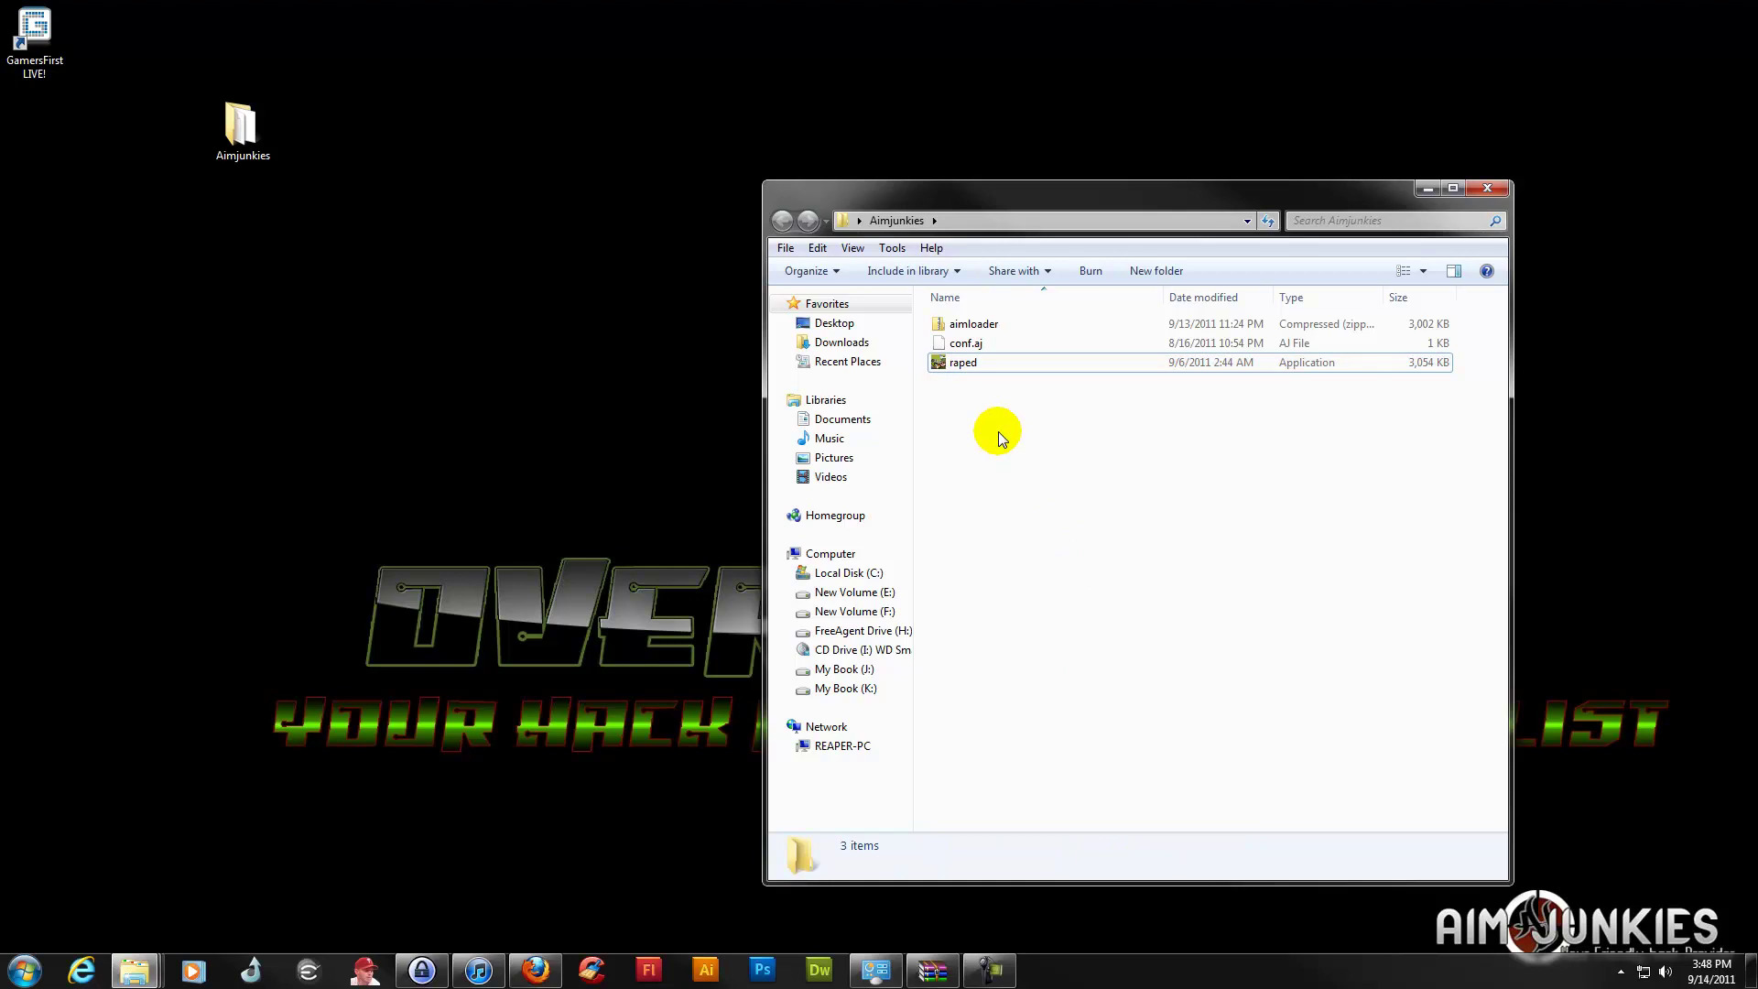
pyautogui.doubleClick(991, 364)
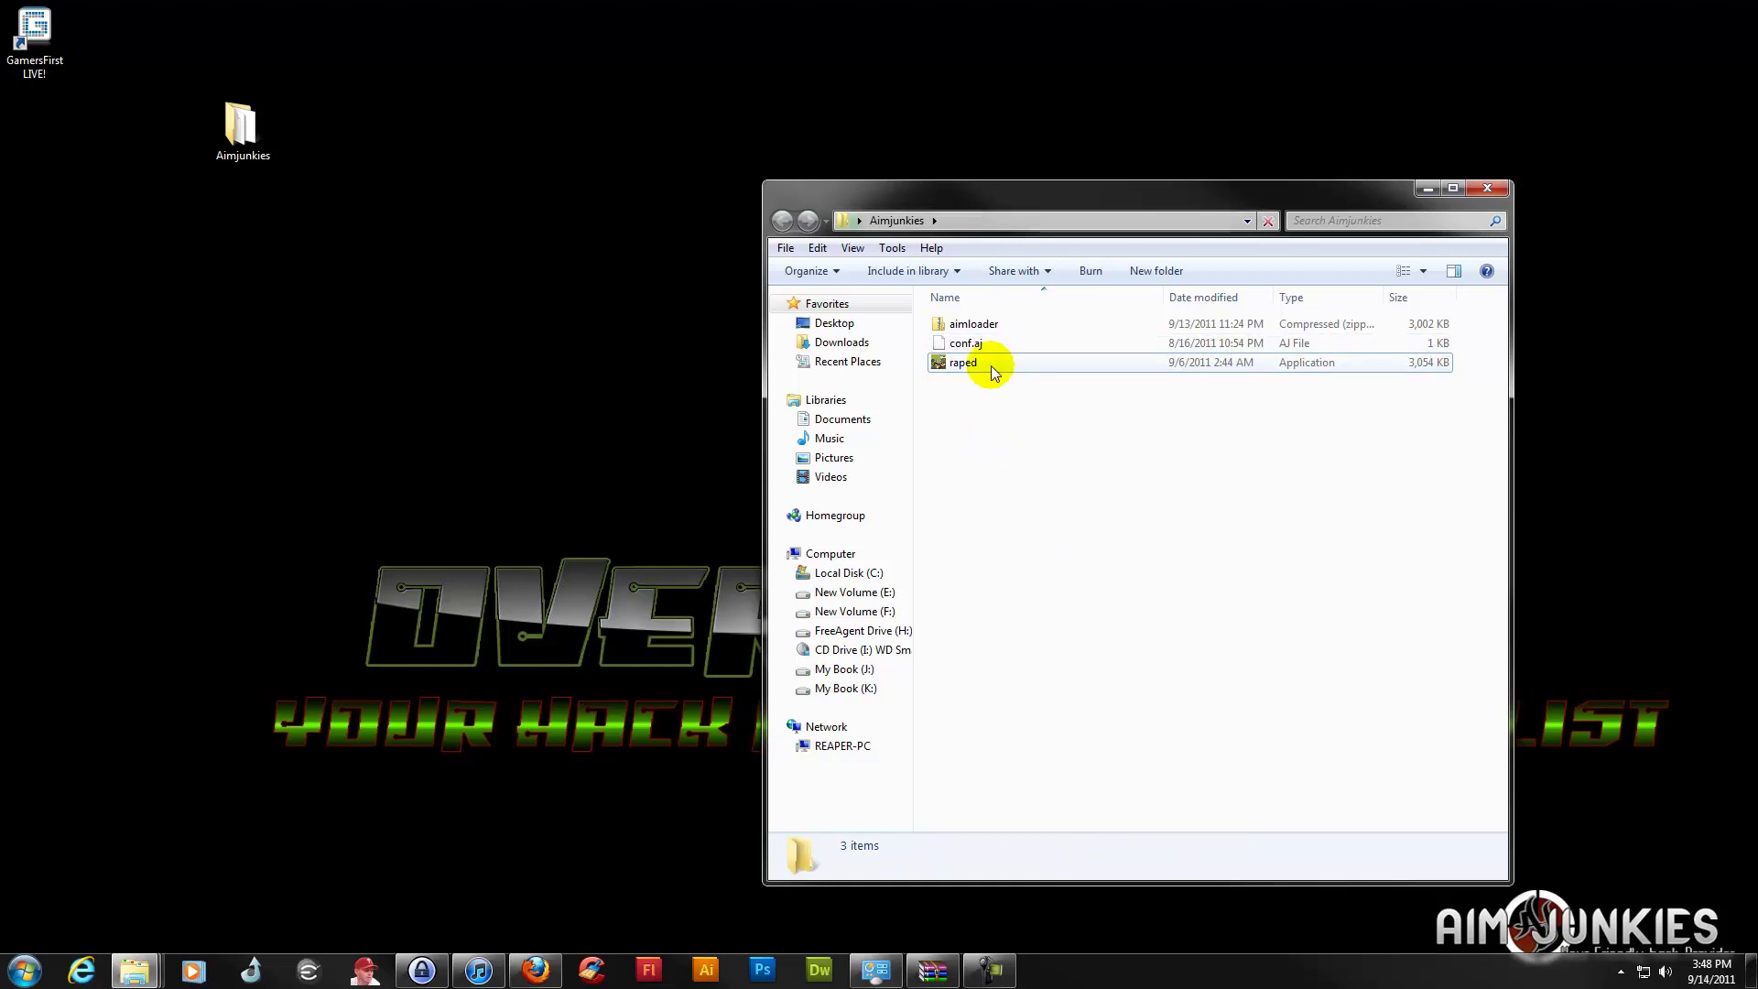
pyautogui.click(1425, 190)
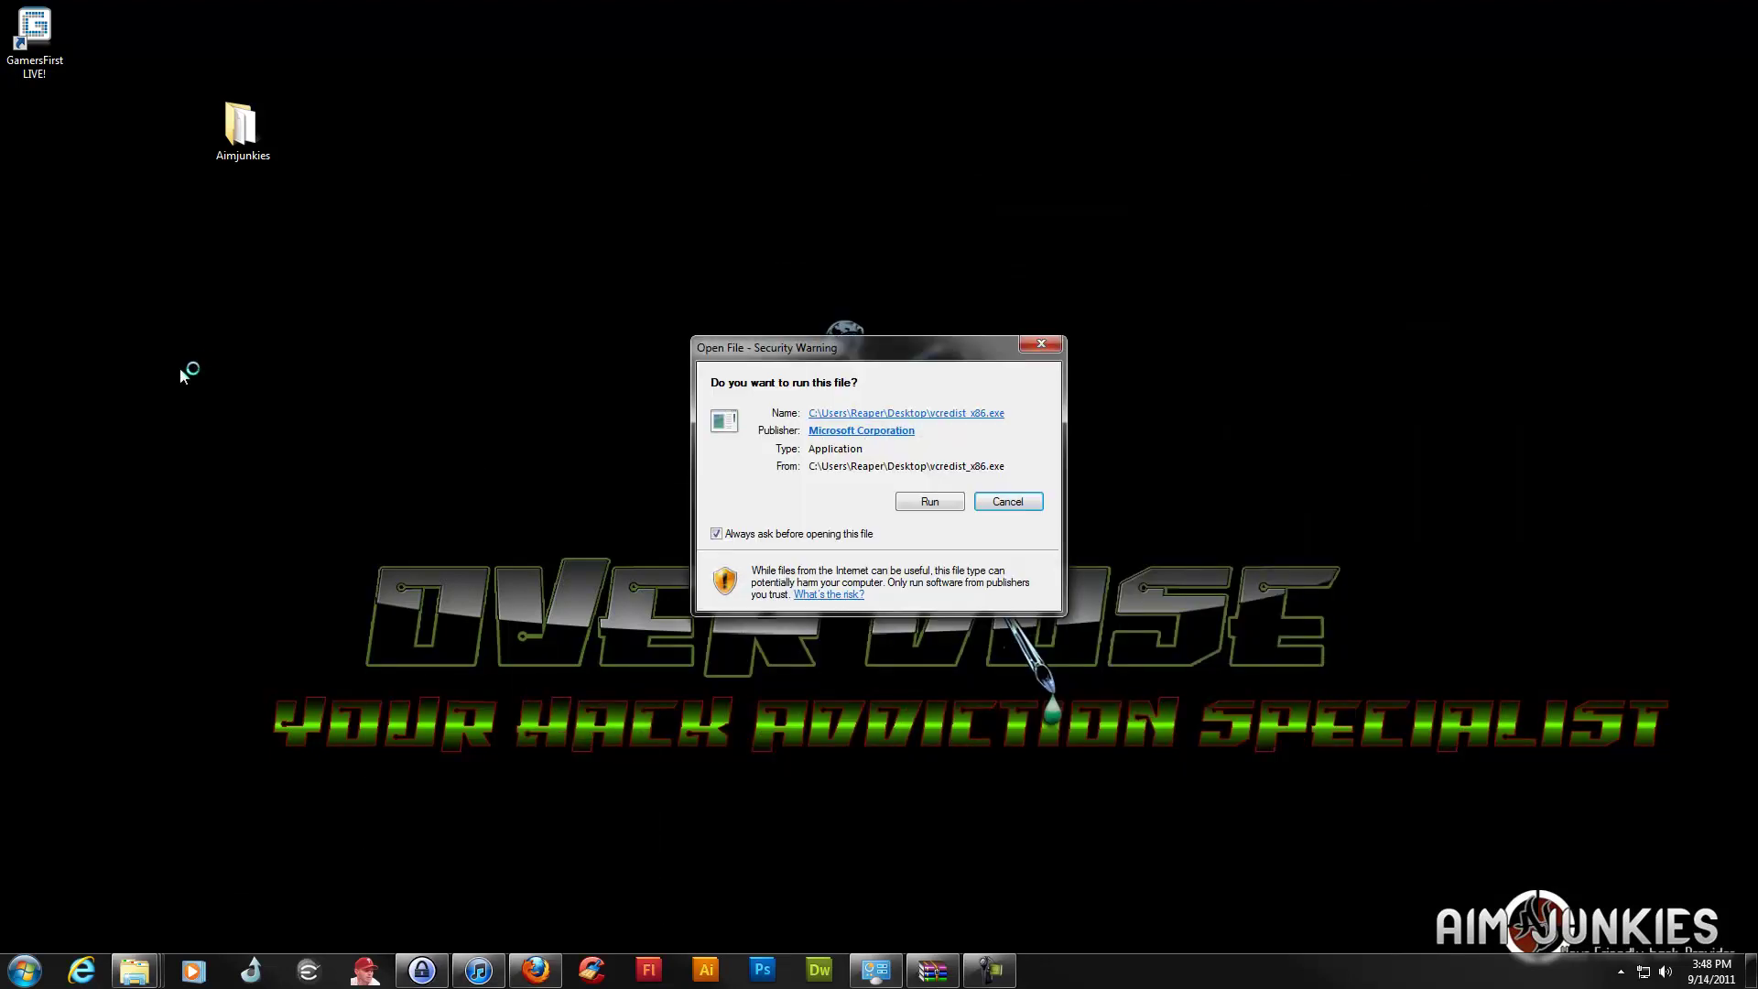
# Run the Visual C++ 2010 x86 setup, complete a Repair, and close the compatibility warning
pyautogui.click(929, 502)
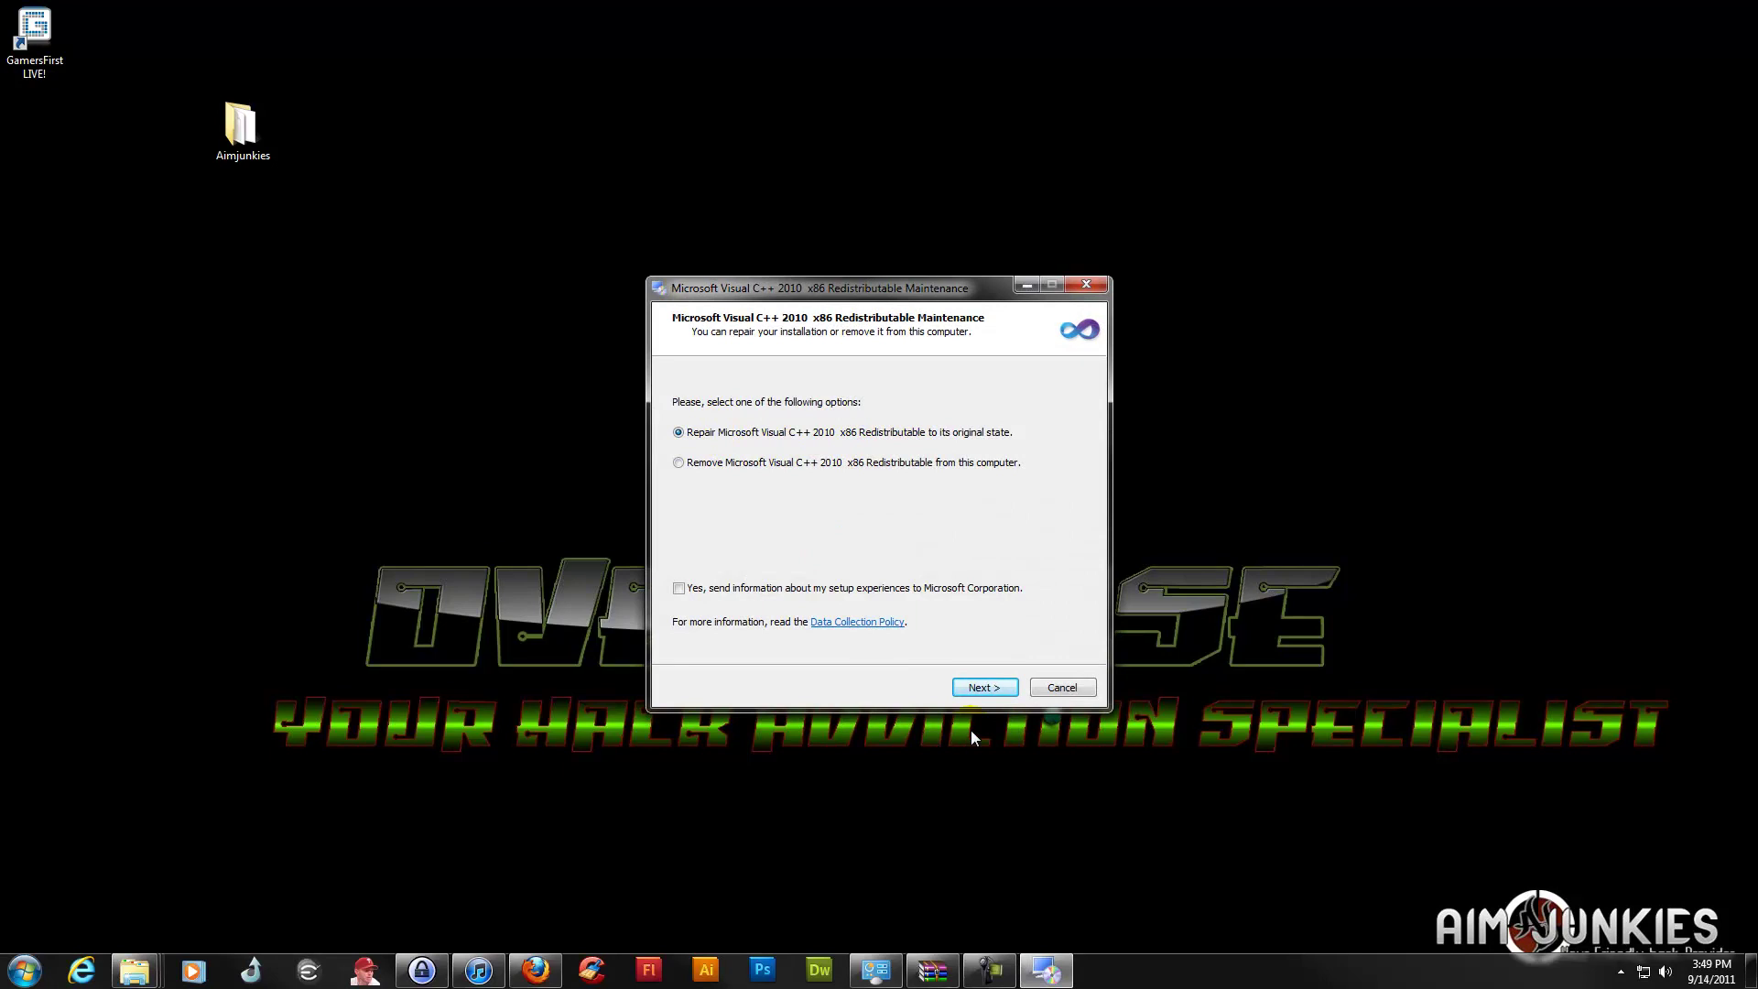
pyautogui.click(982, 689)
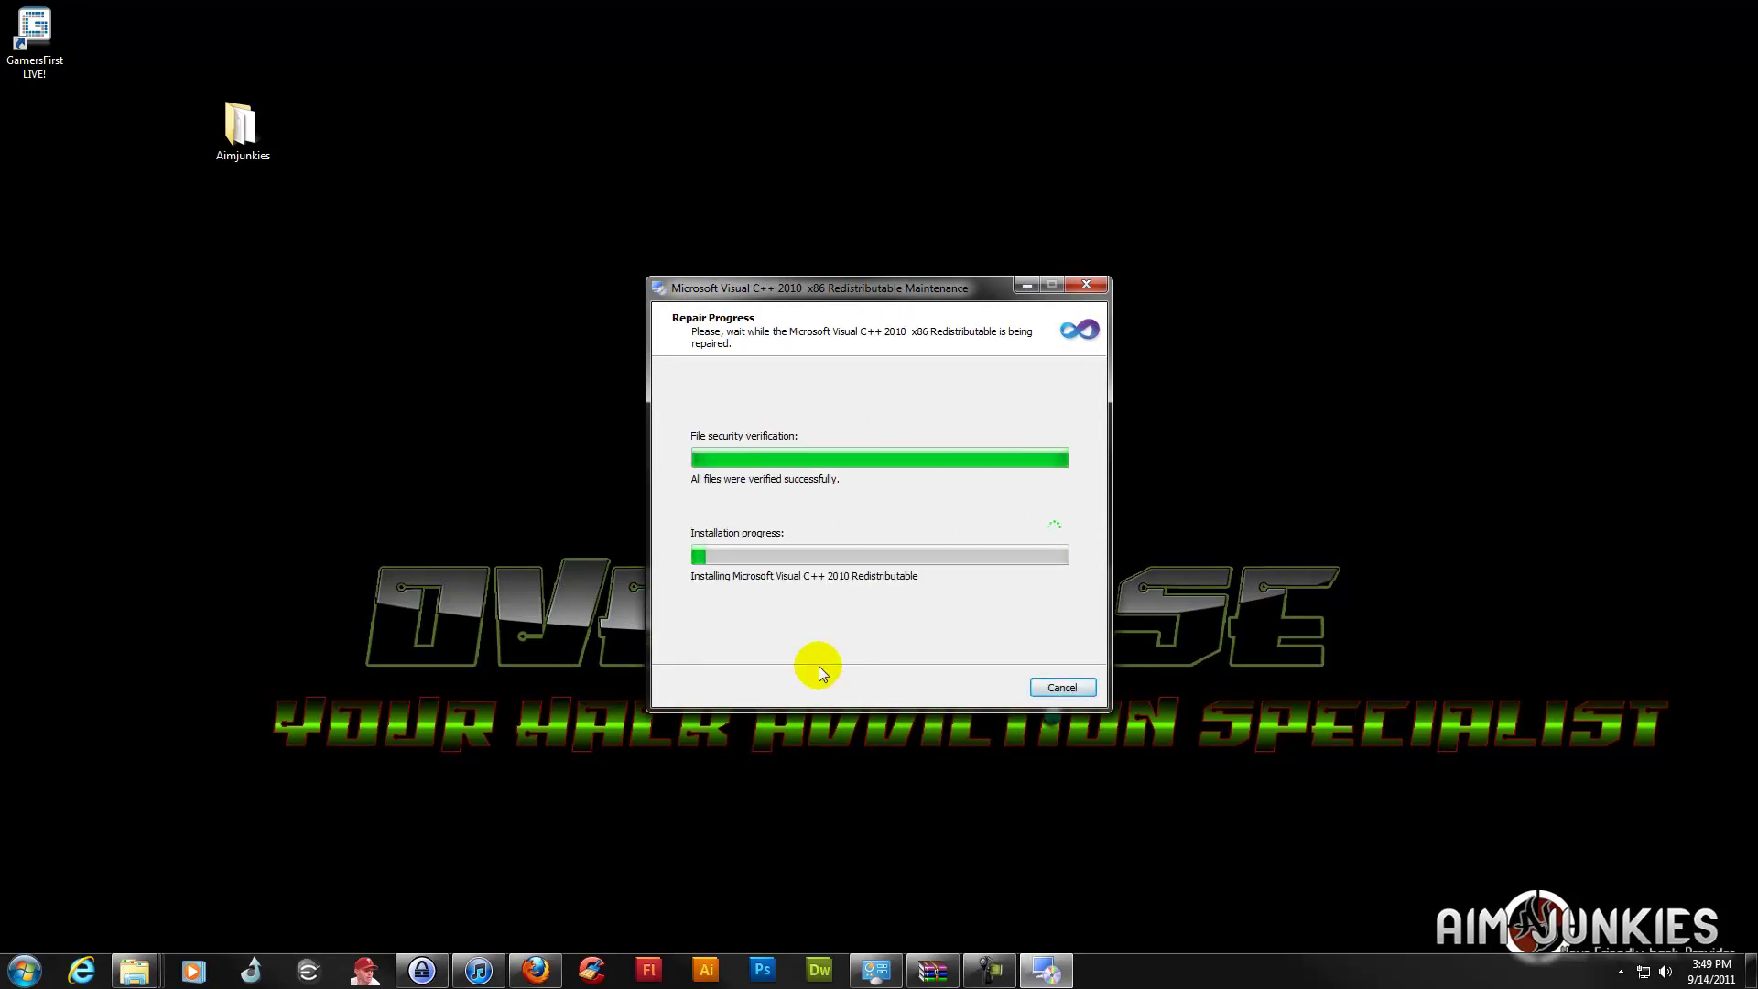
pyautogui.click(1062, 688)
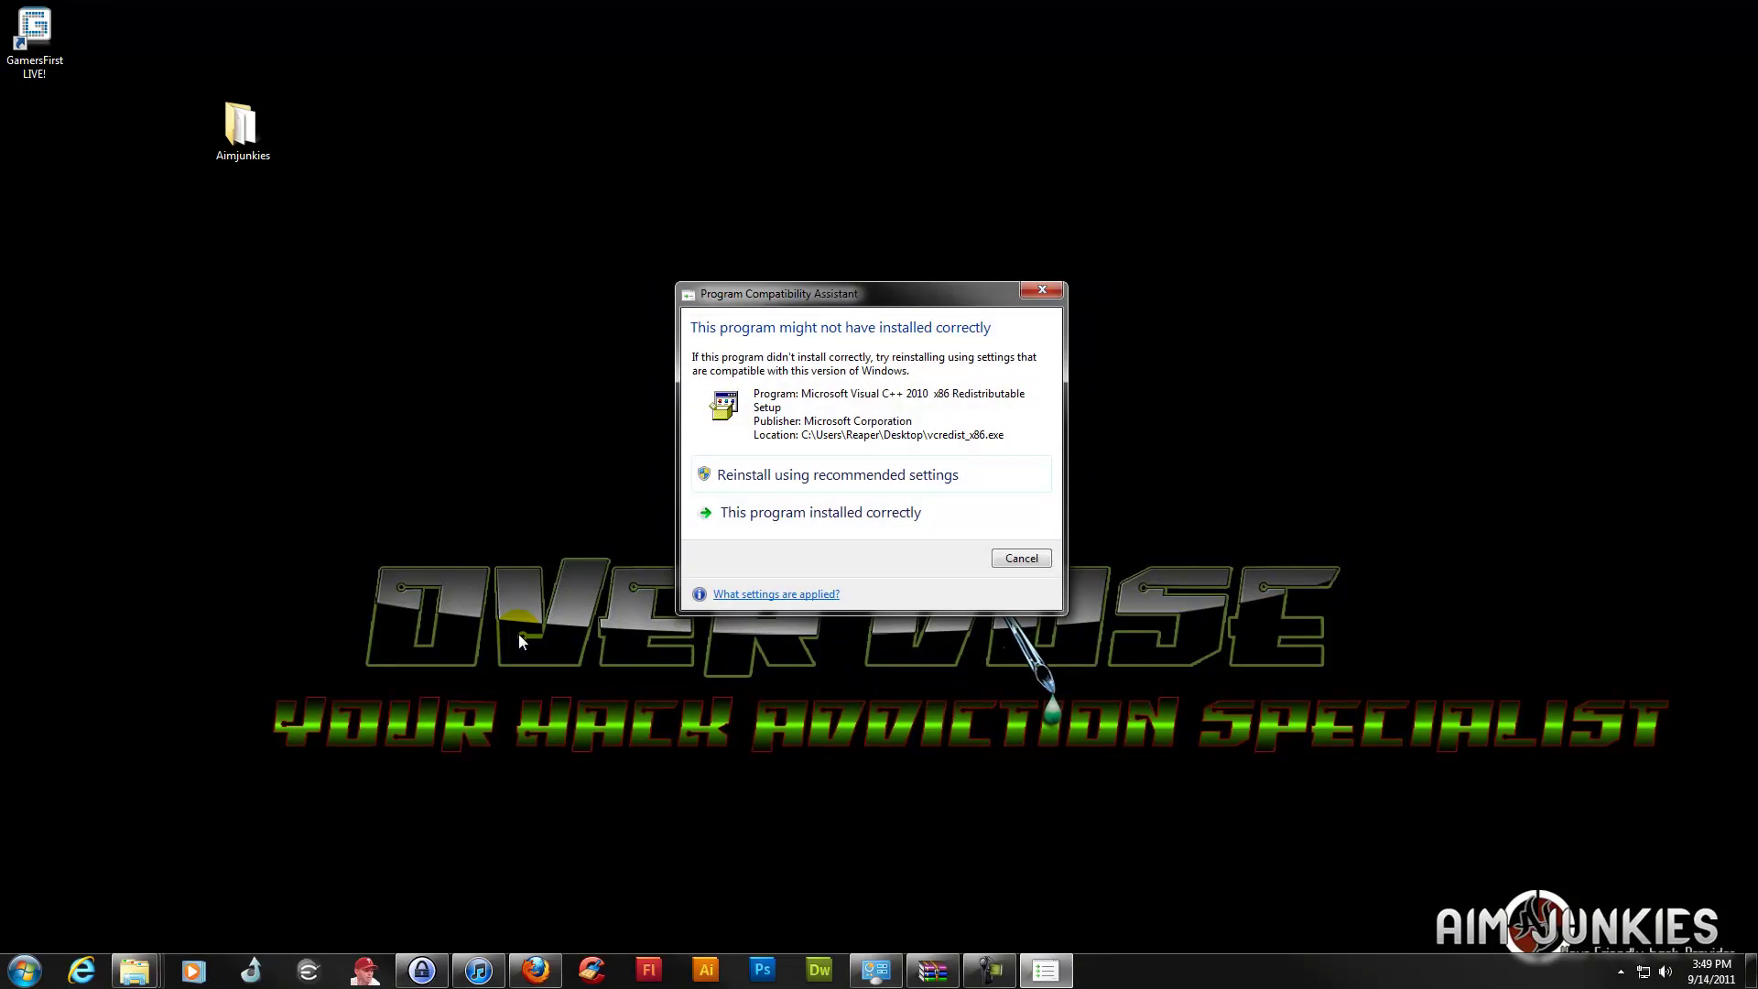
pyautogui.click(1042, 289)
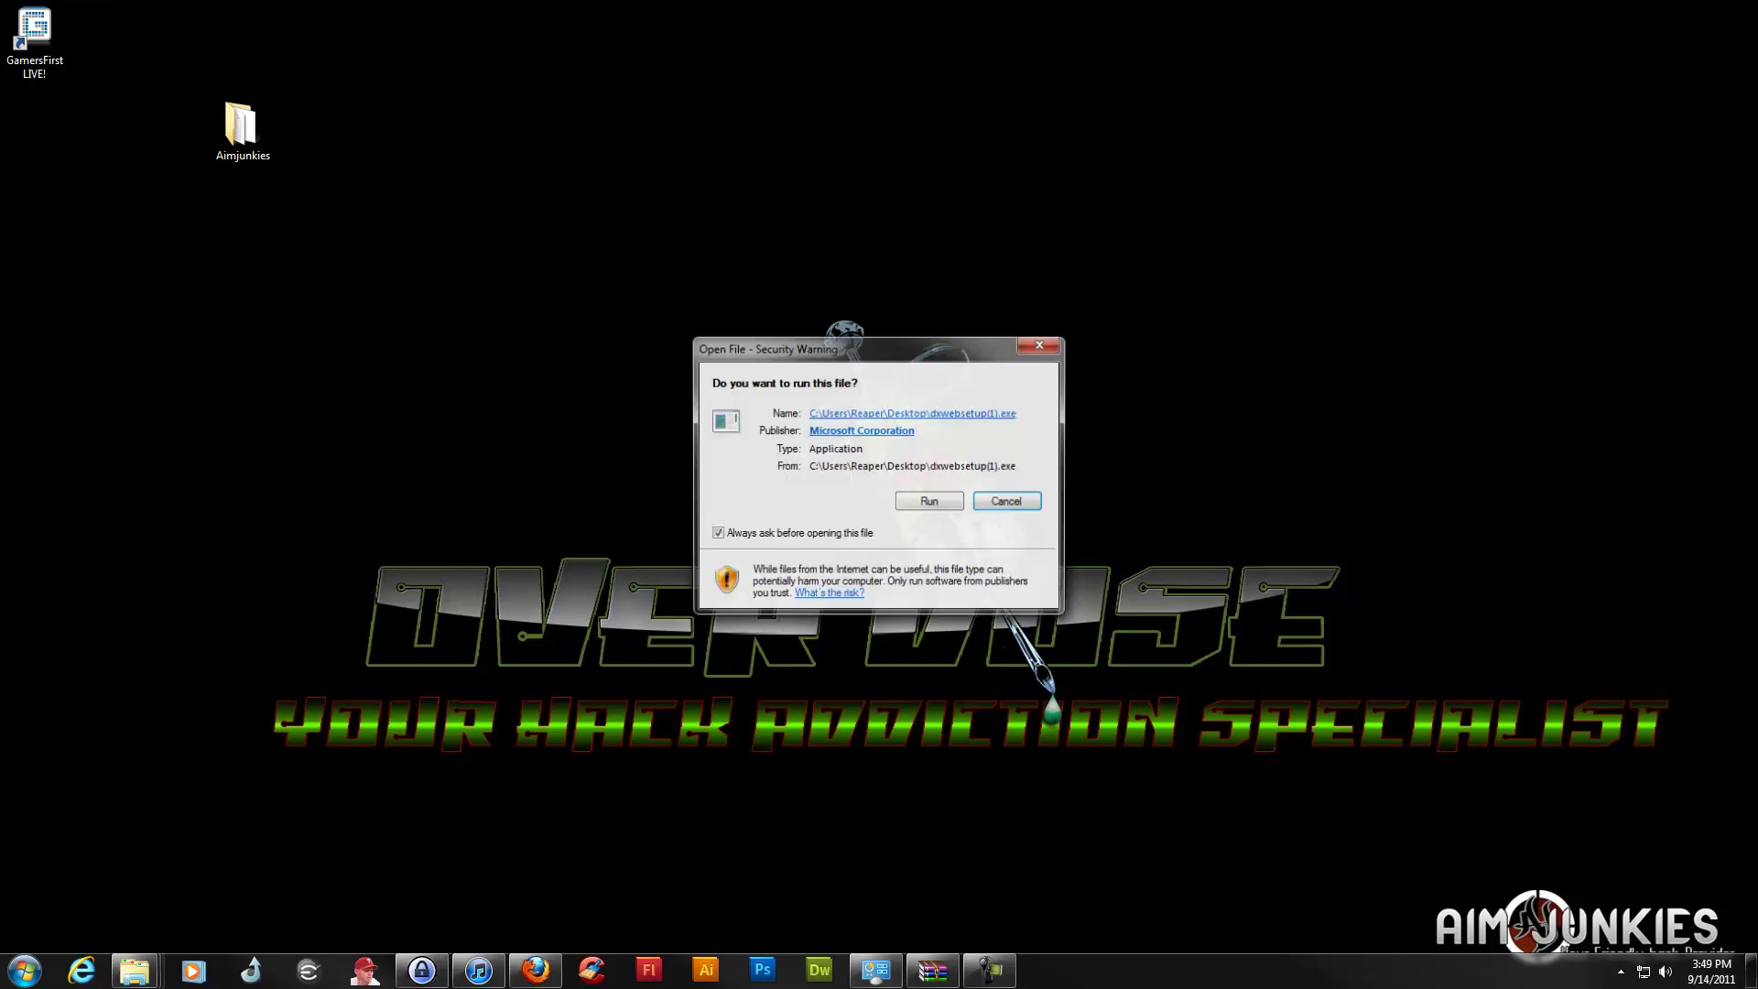
# Run DirectX web setup, accept the licence, set the Bing Bar option, install, and dismiss the compatibility warning
pyautogui.click(924, 499)
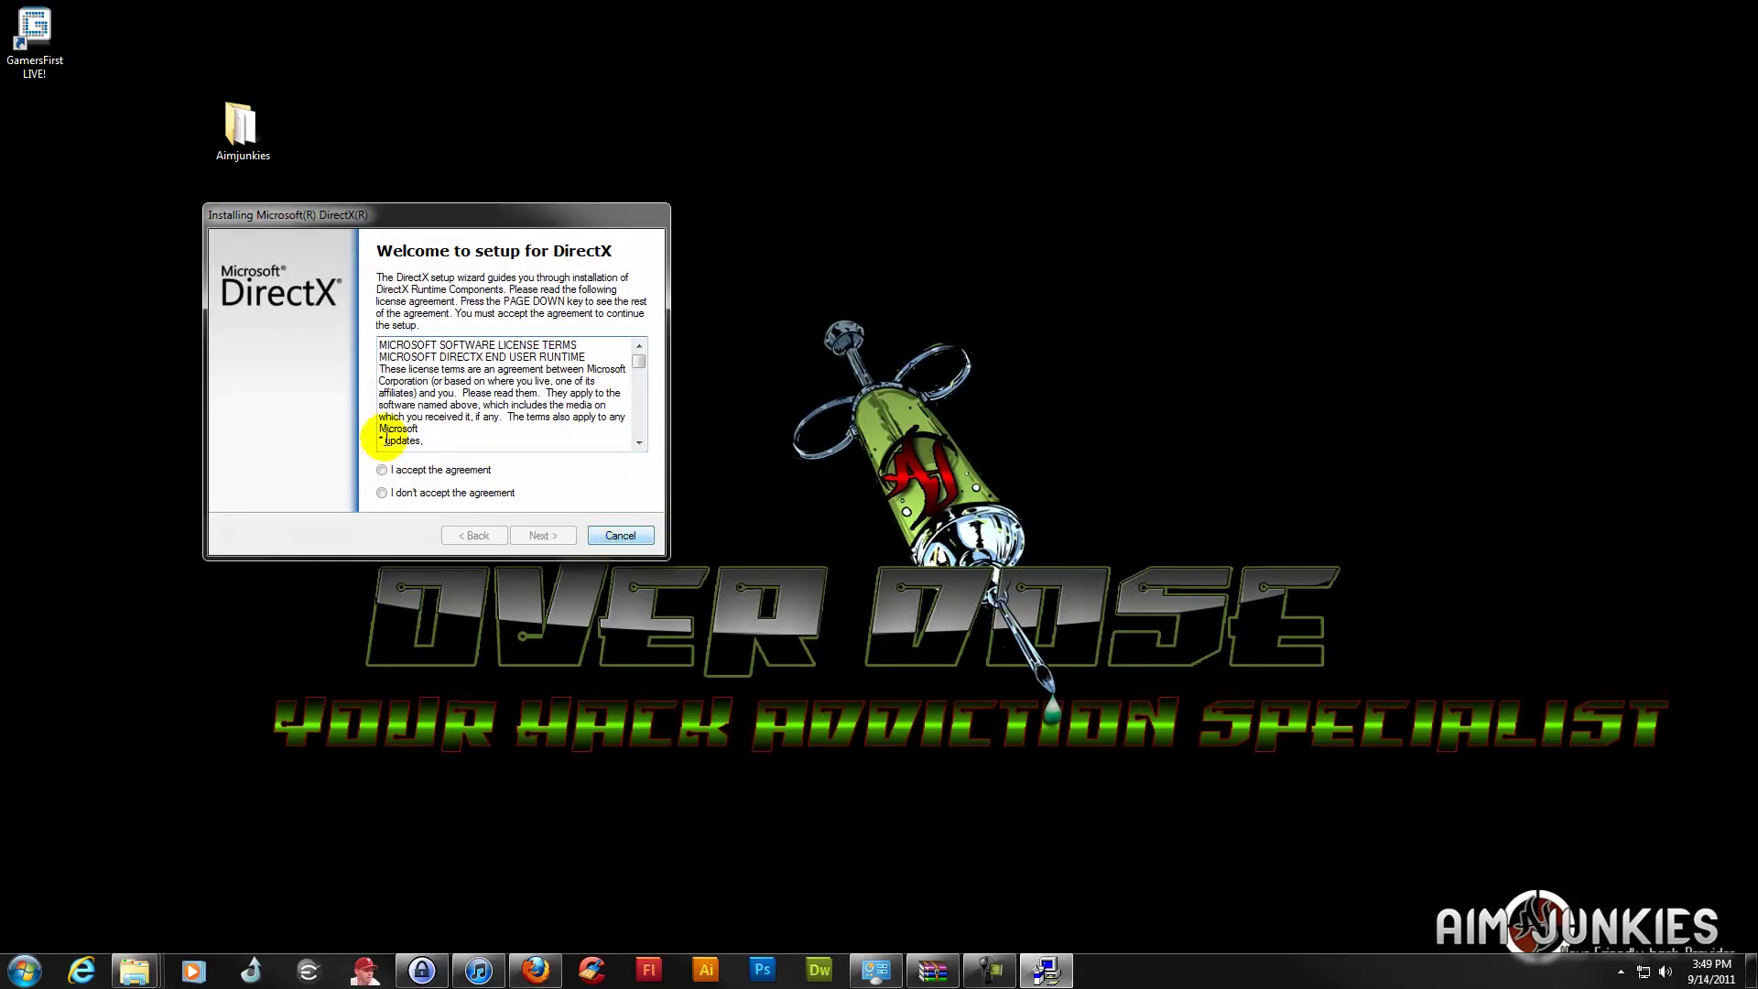
pyautogui.click(382, 470)
pyautogui.click(538, 536)
pyautogui.click(371, 406)
pyautogui.click(371, 408)
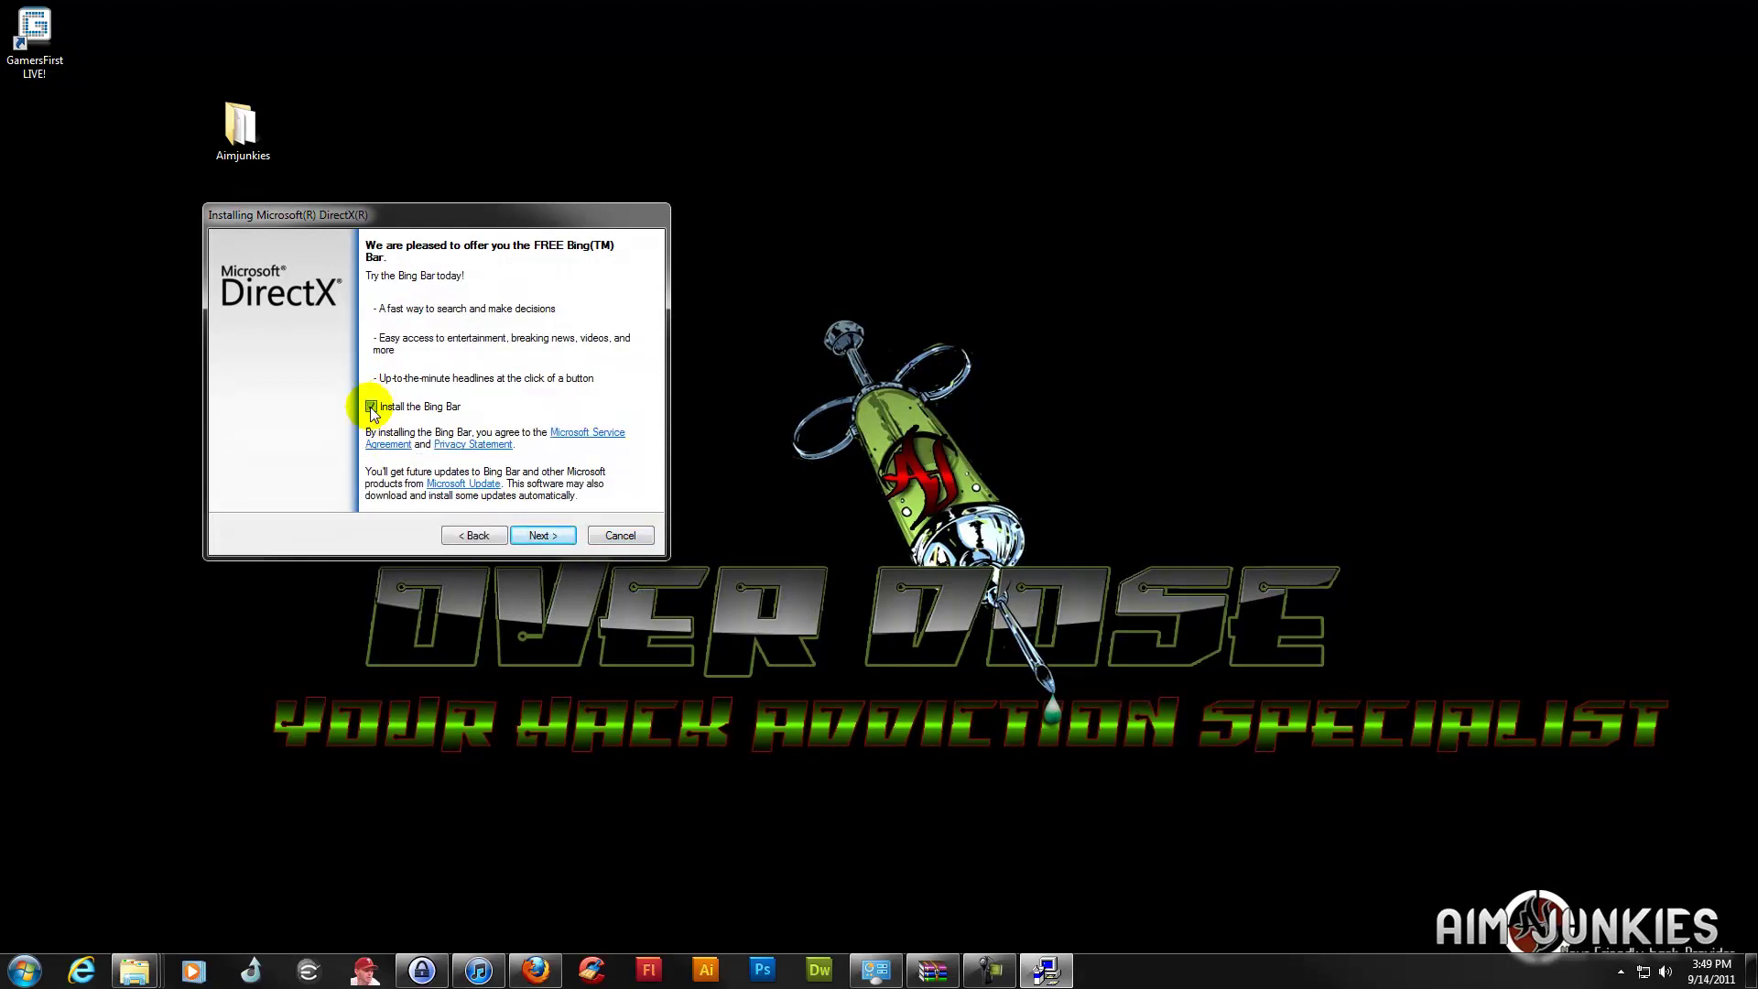
pyautogui.click(536, 536)
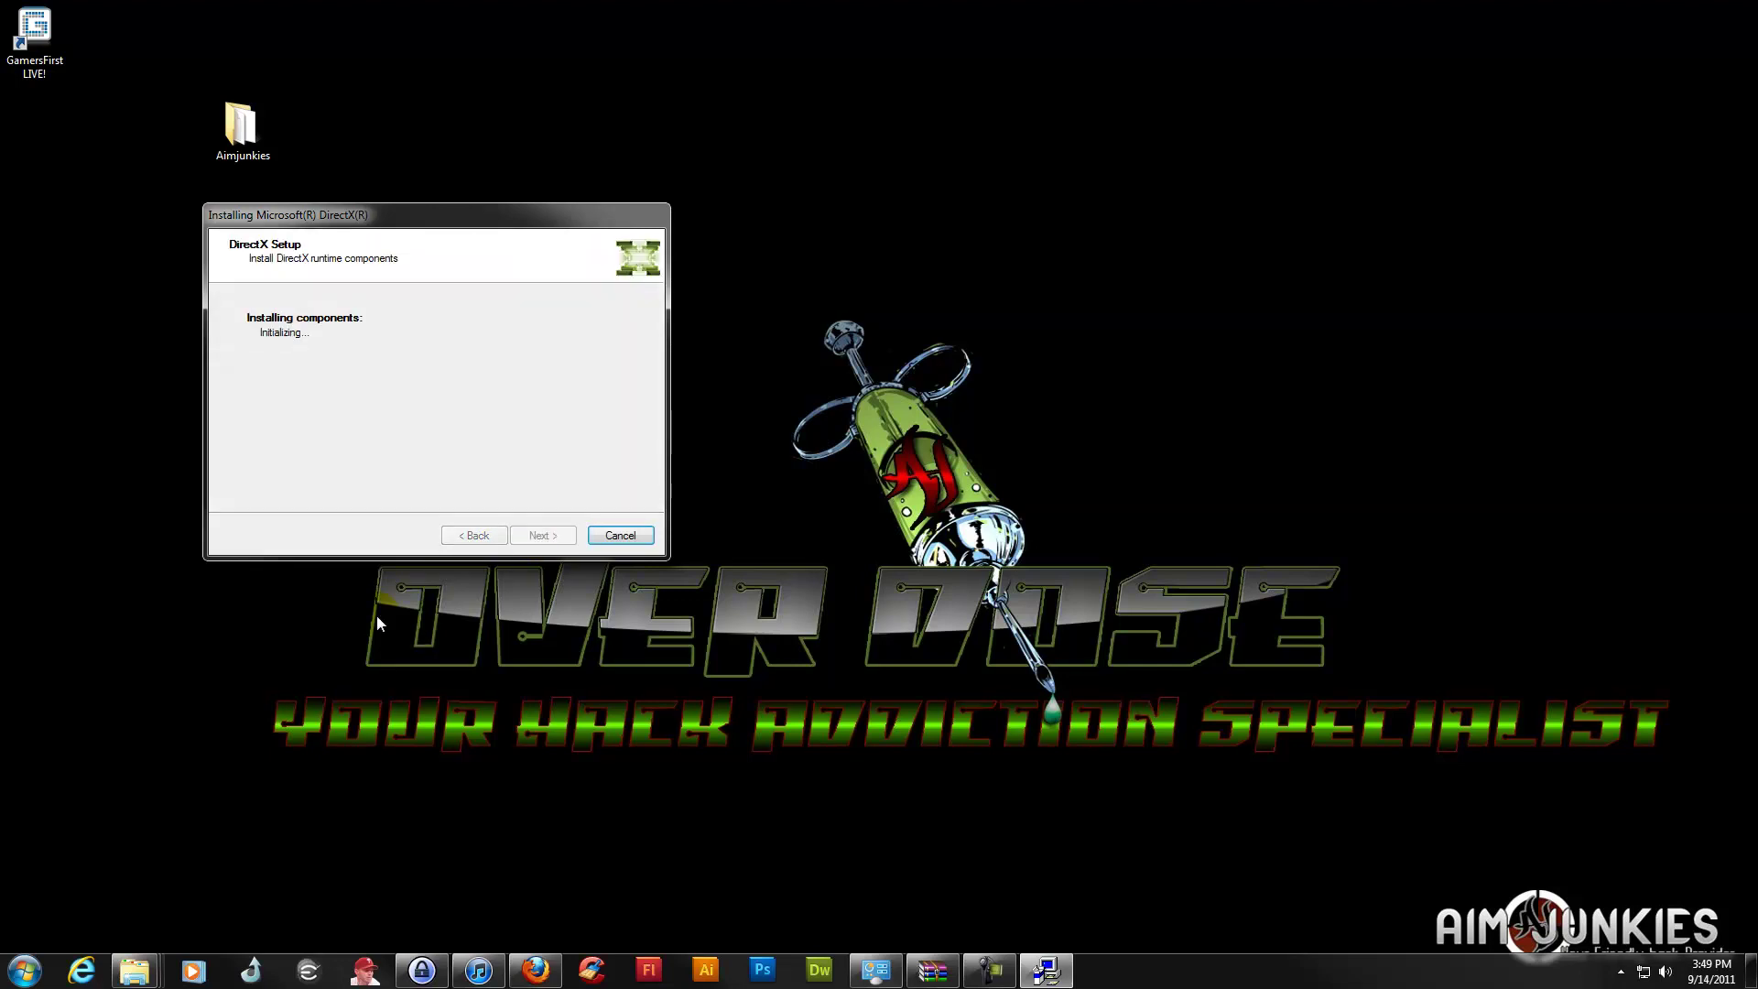
pyautogui.click(550, 536)
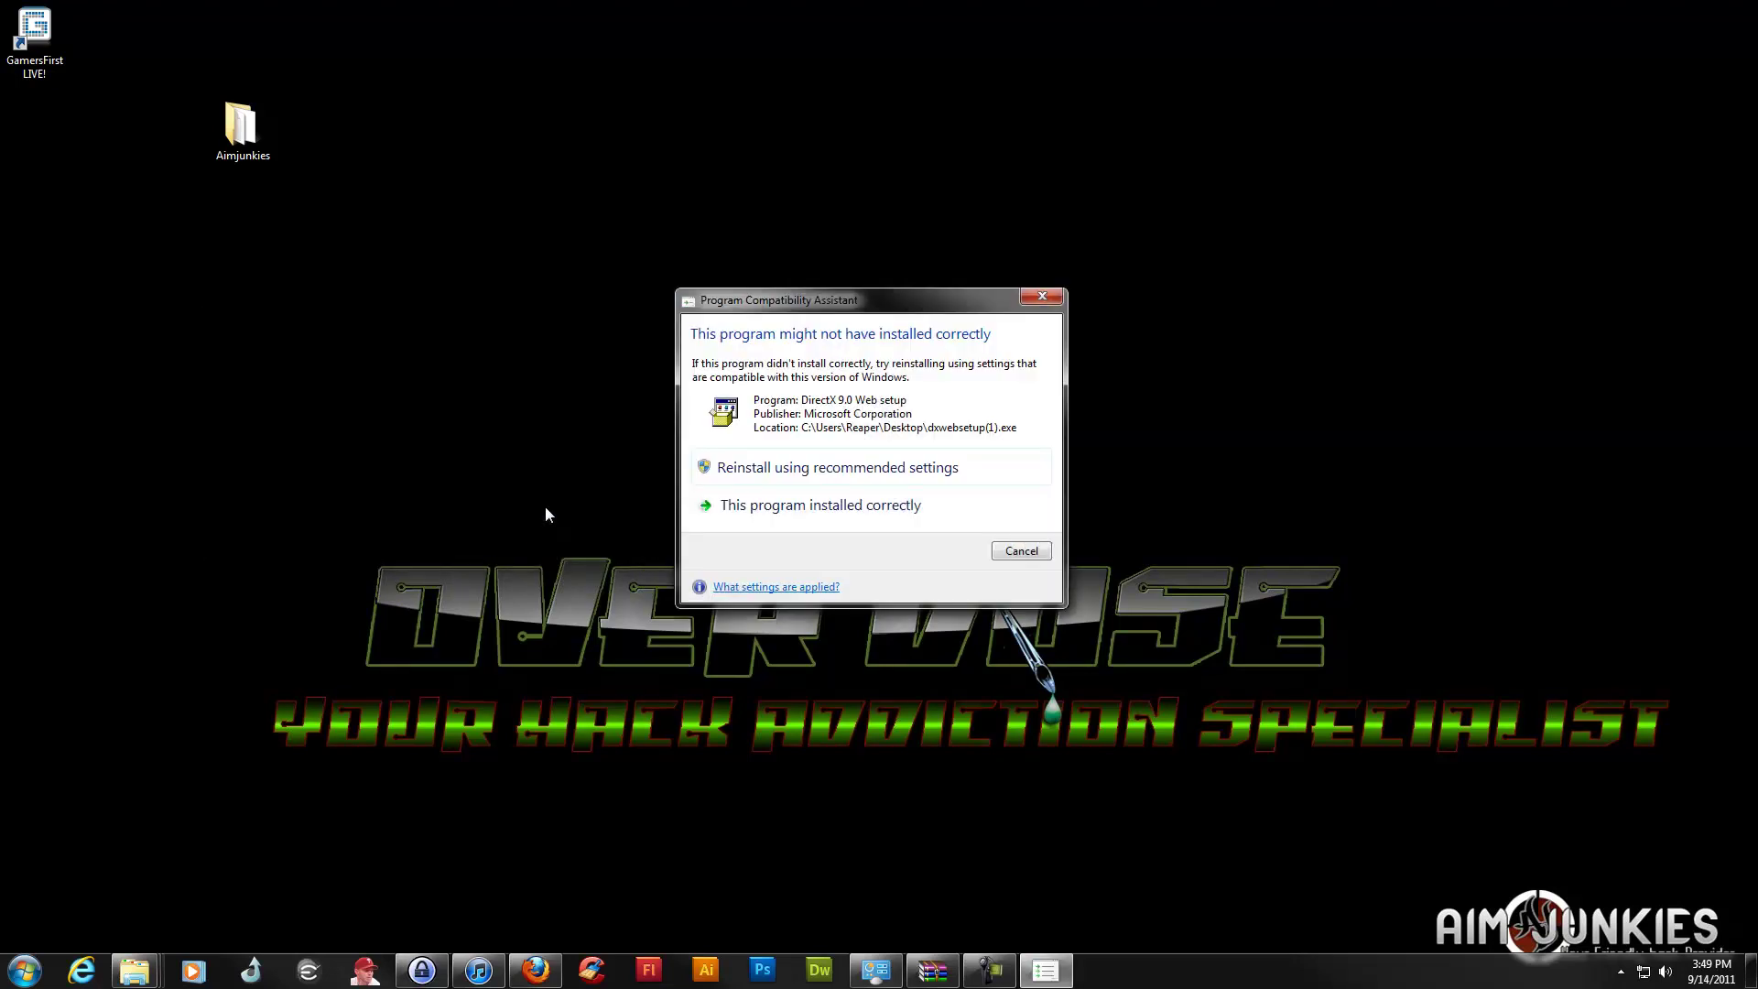
pyautogui.click(1041, 295)
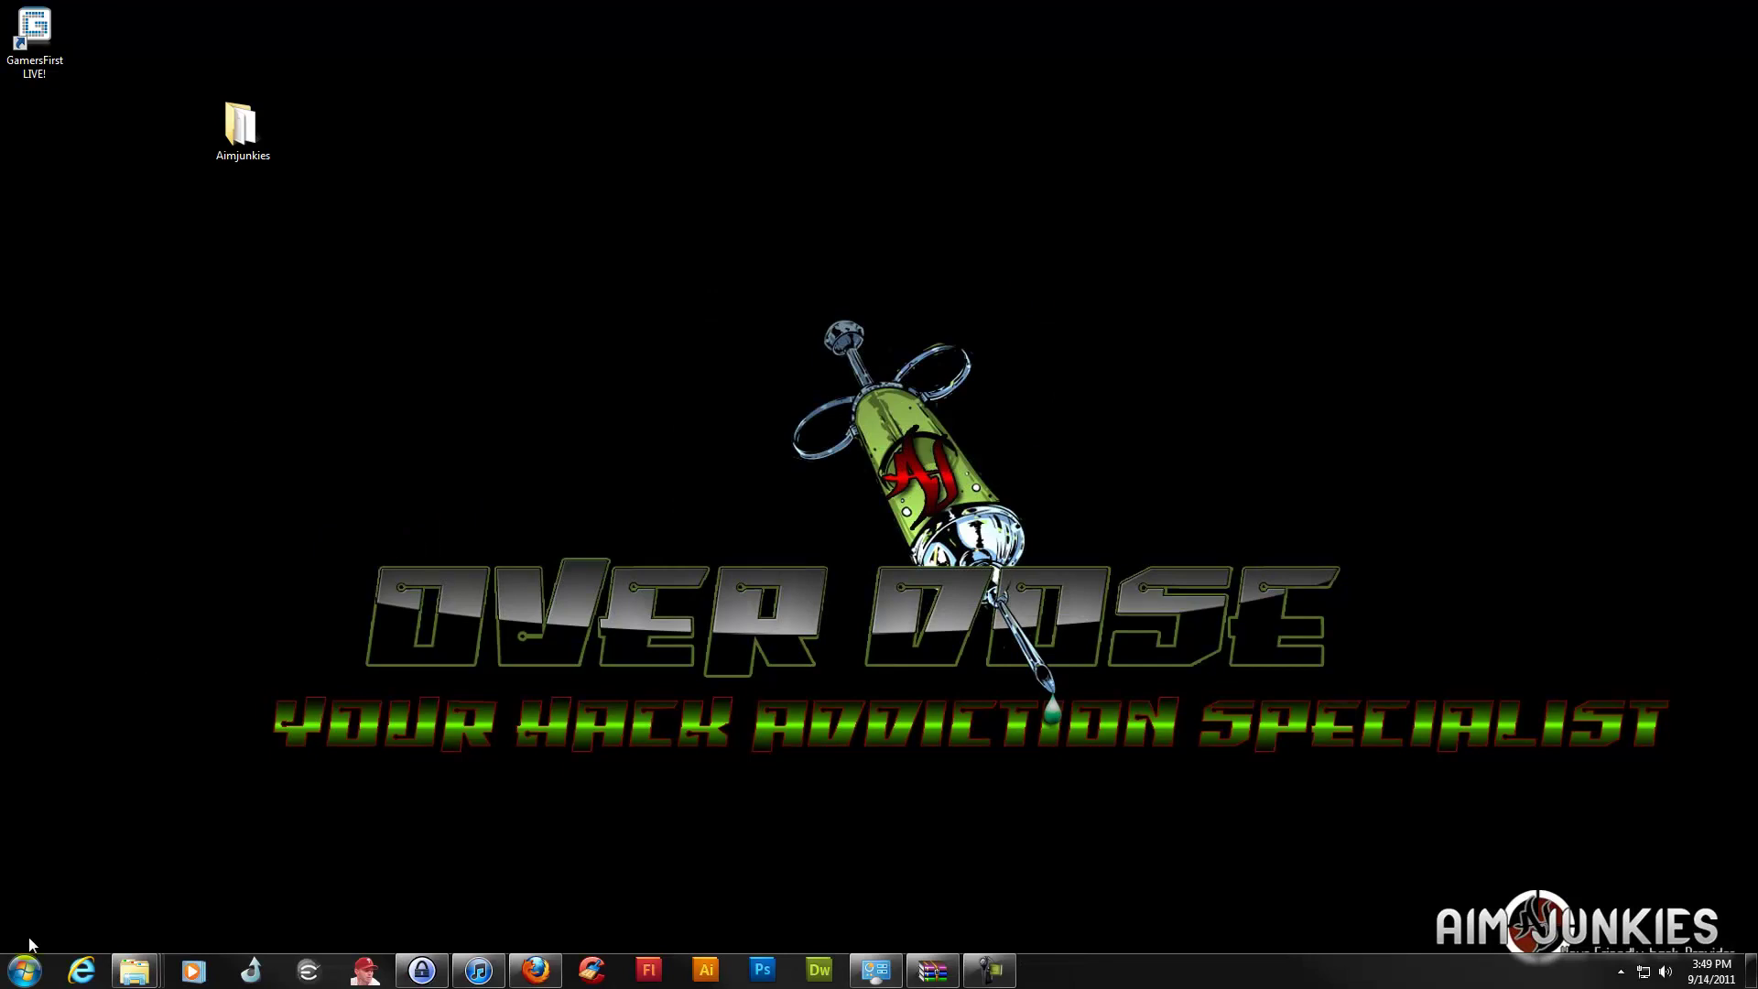
# Open Computer from the Start menu and enter Local Disk (C:)
pyautogui.click(25, 970)
pyautogui.click(266, 664)
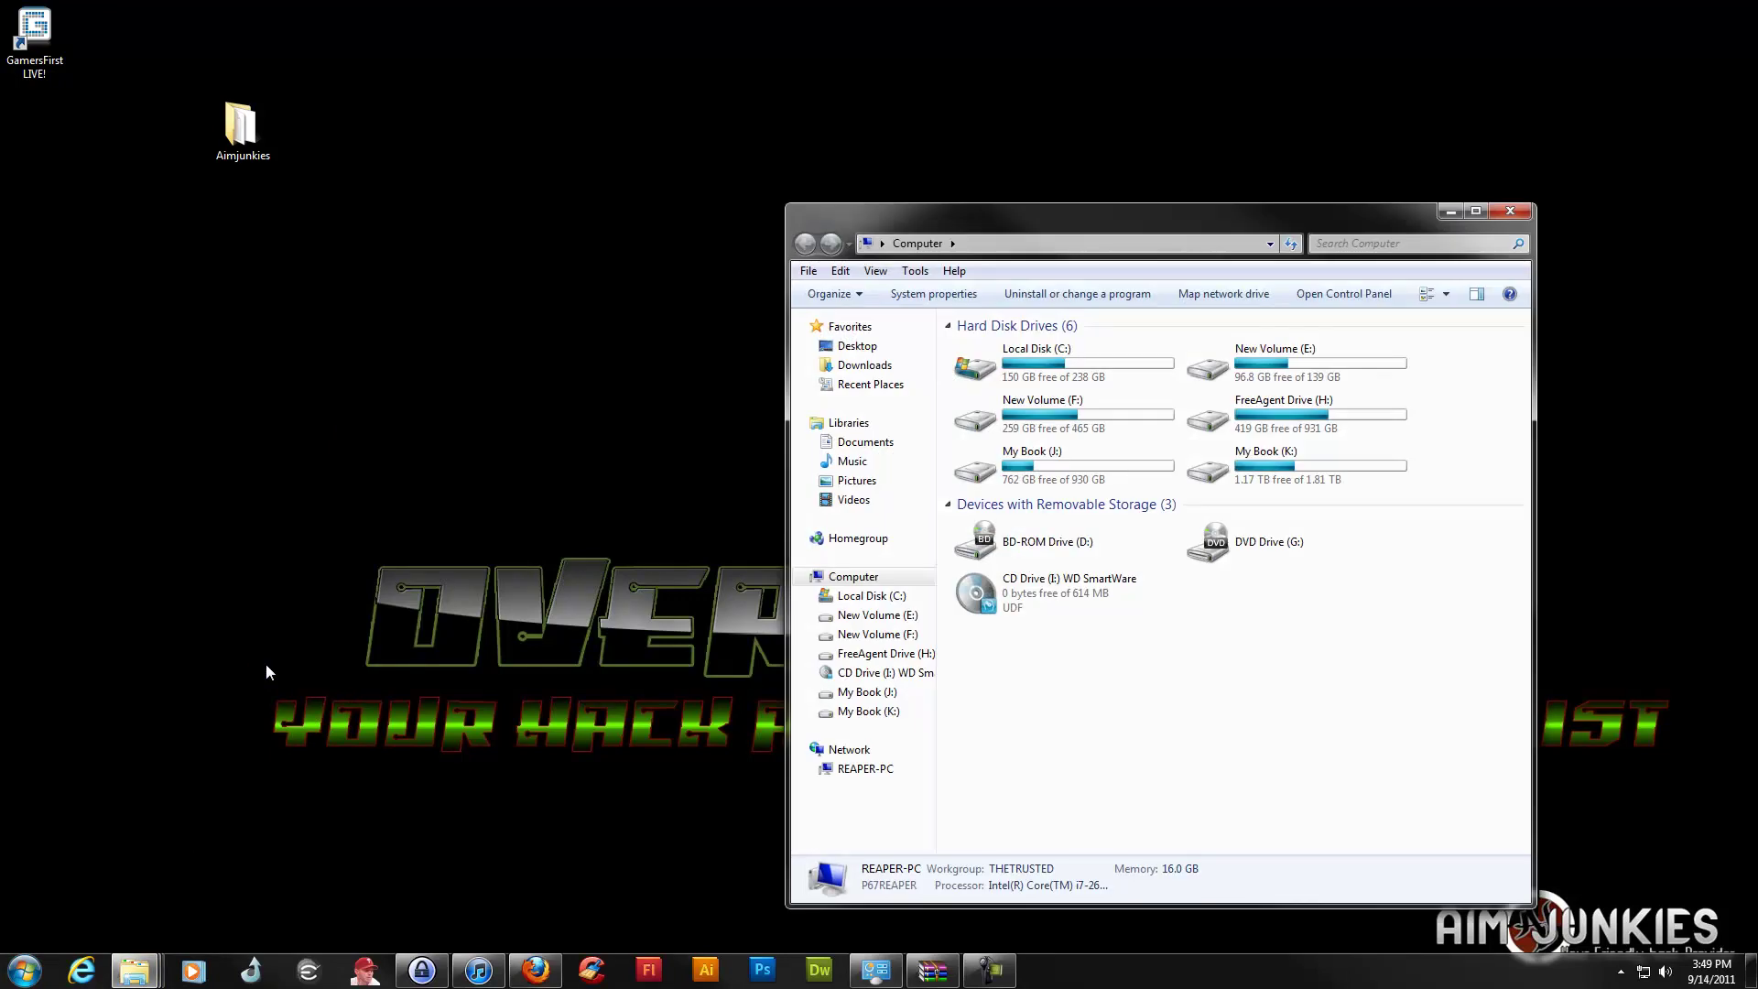
pyautogui.click(1057, 357)
pyautogui.doubleClick(1057, 357)
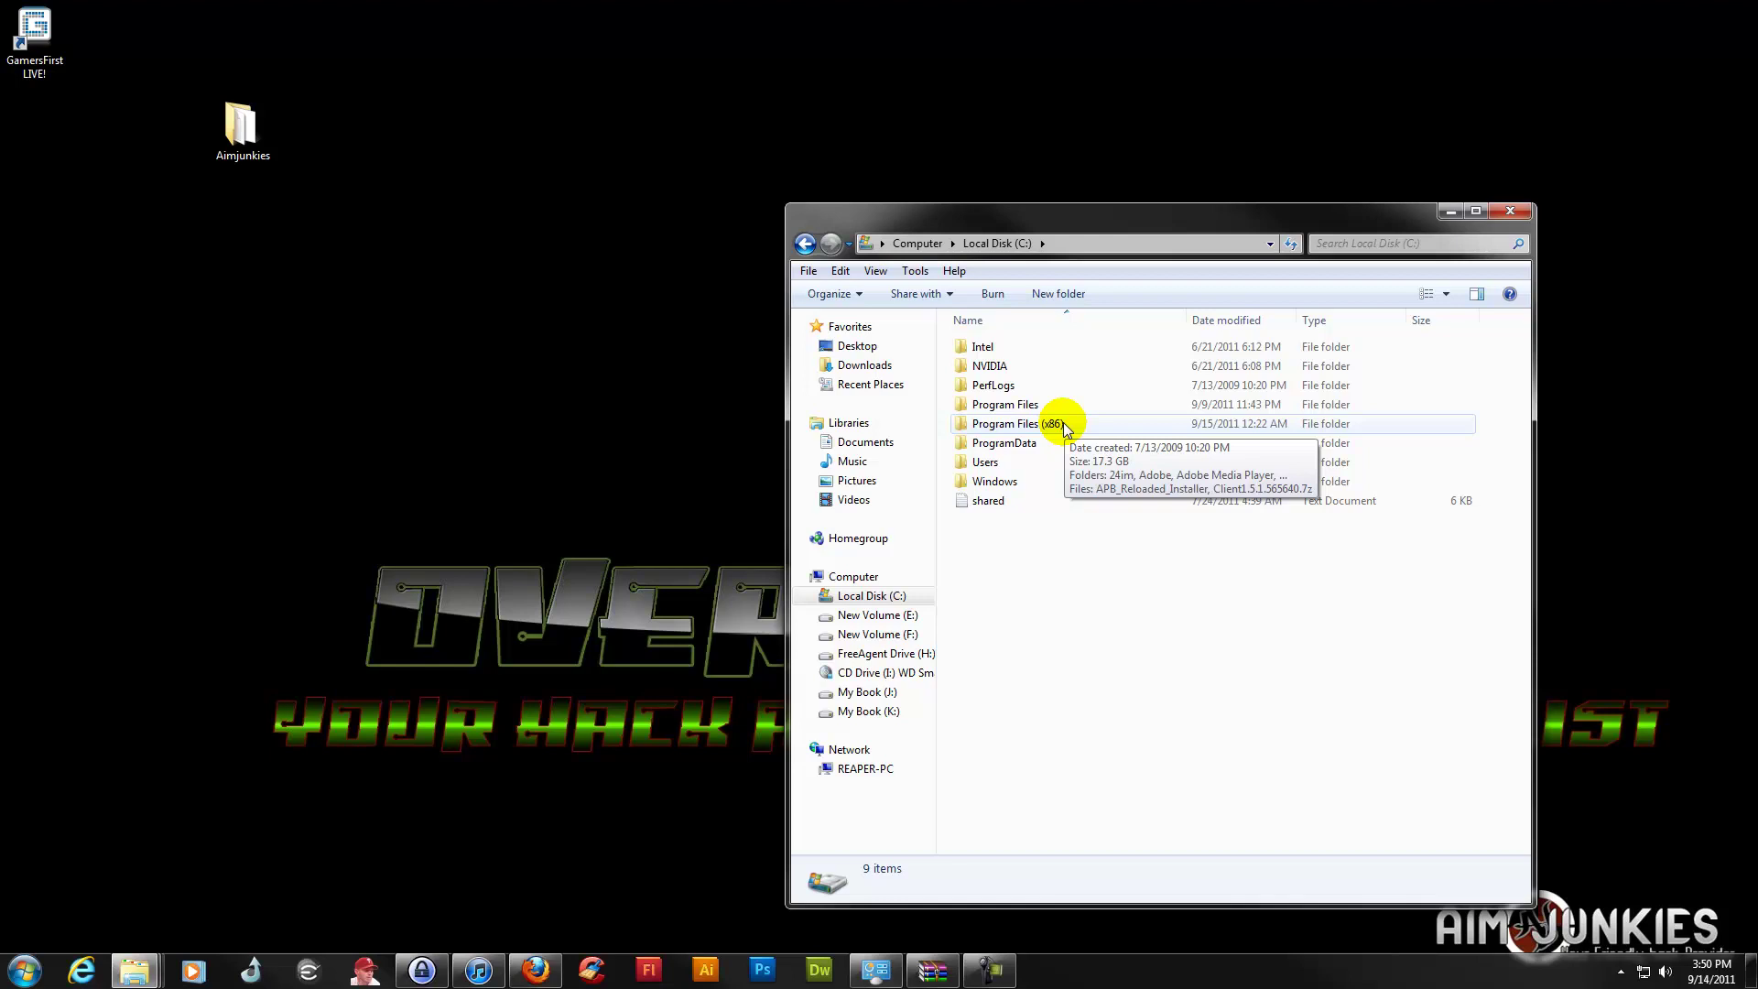
# Open Program Files (x86) > GamersFirst, then minimise the Explorer window
pyautogui.doubleClick(1053, 423)
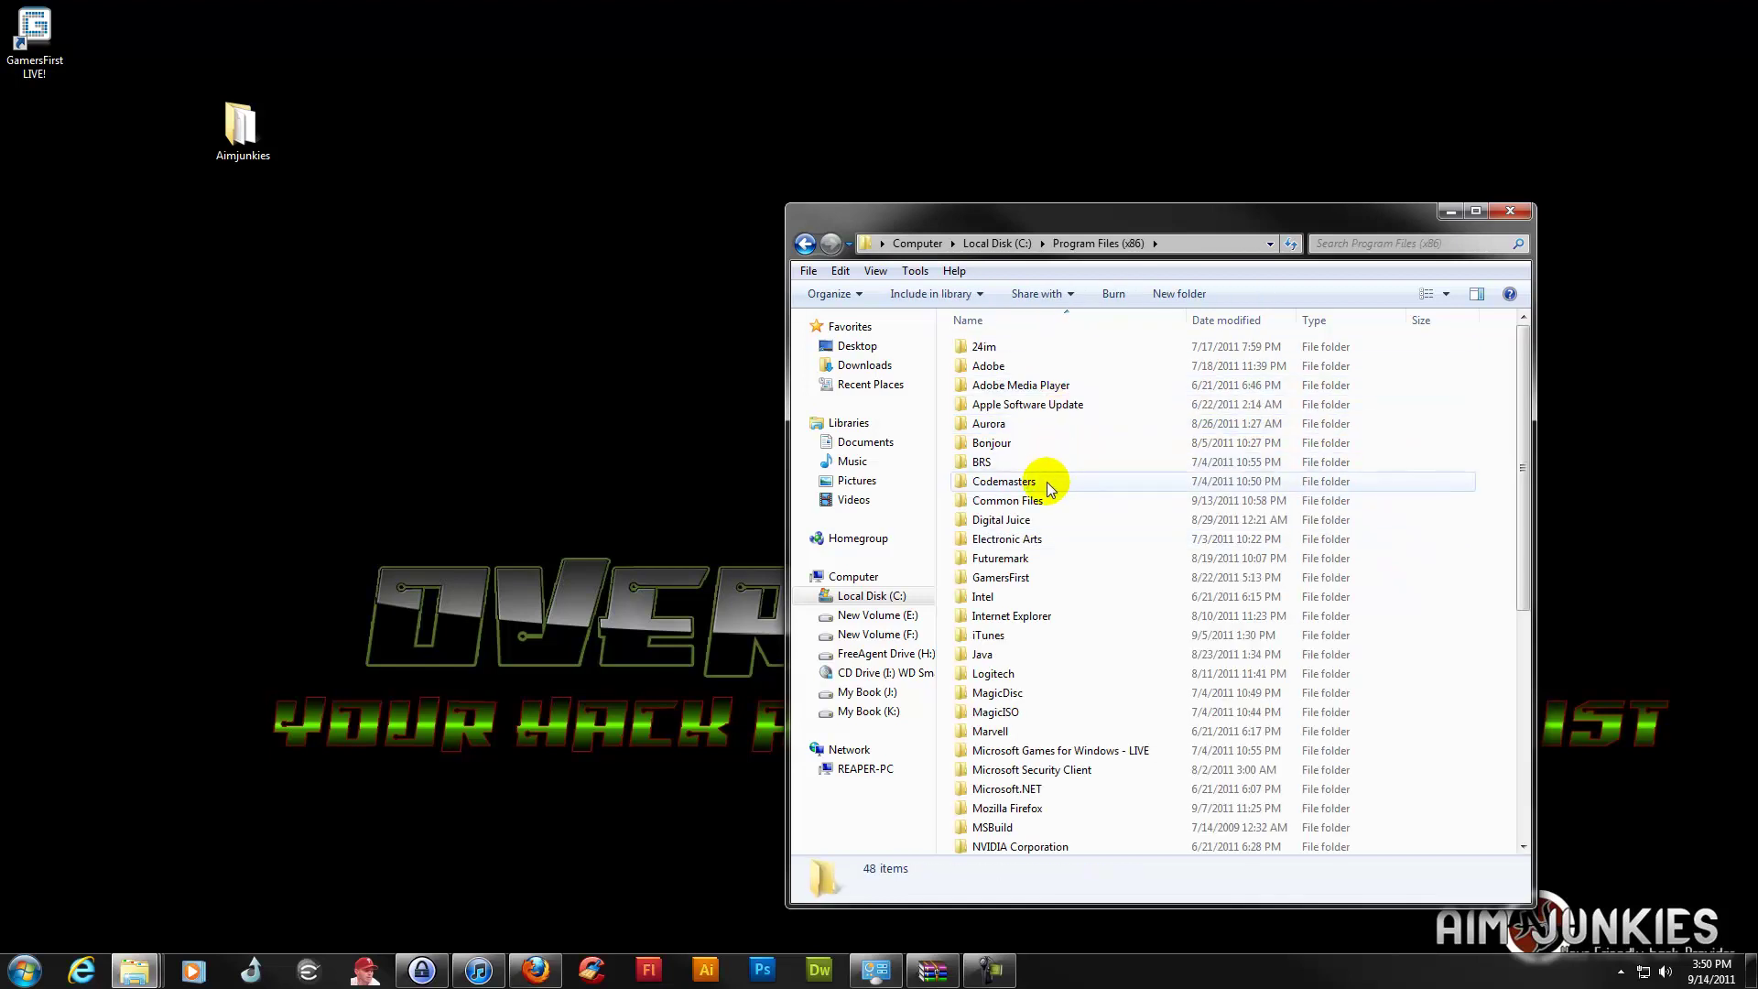
pyautogui.scroll(-4, 1047, 485)
pyautogui.scroll(-1, 1046, 489)
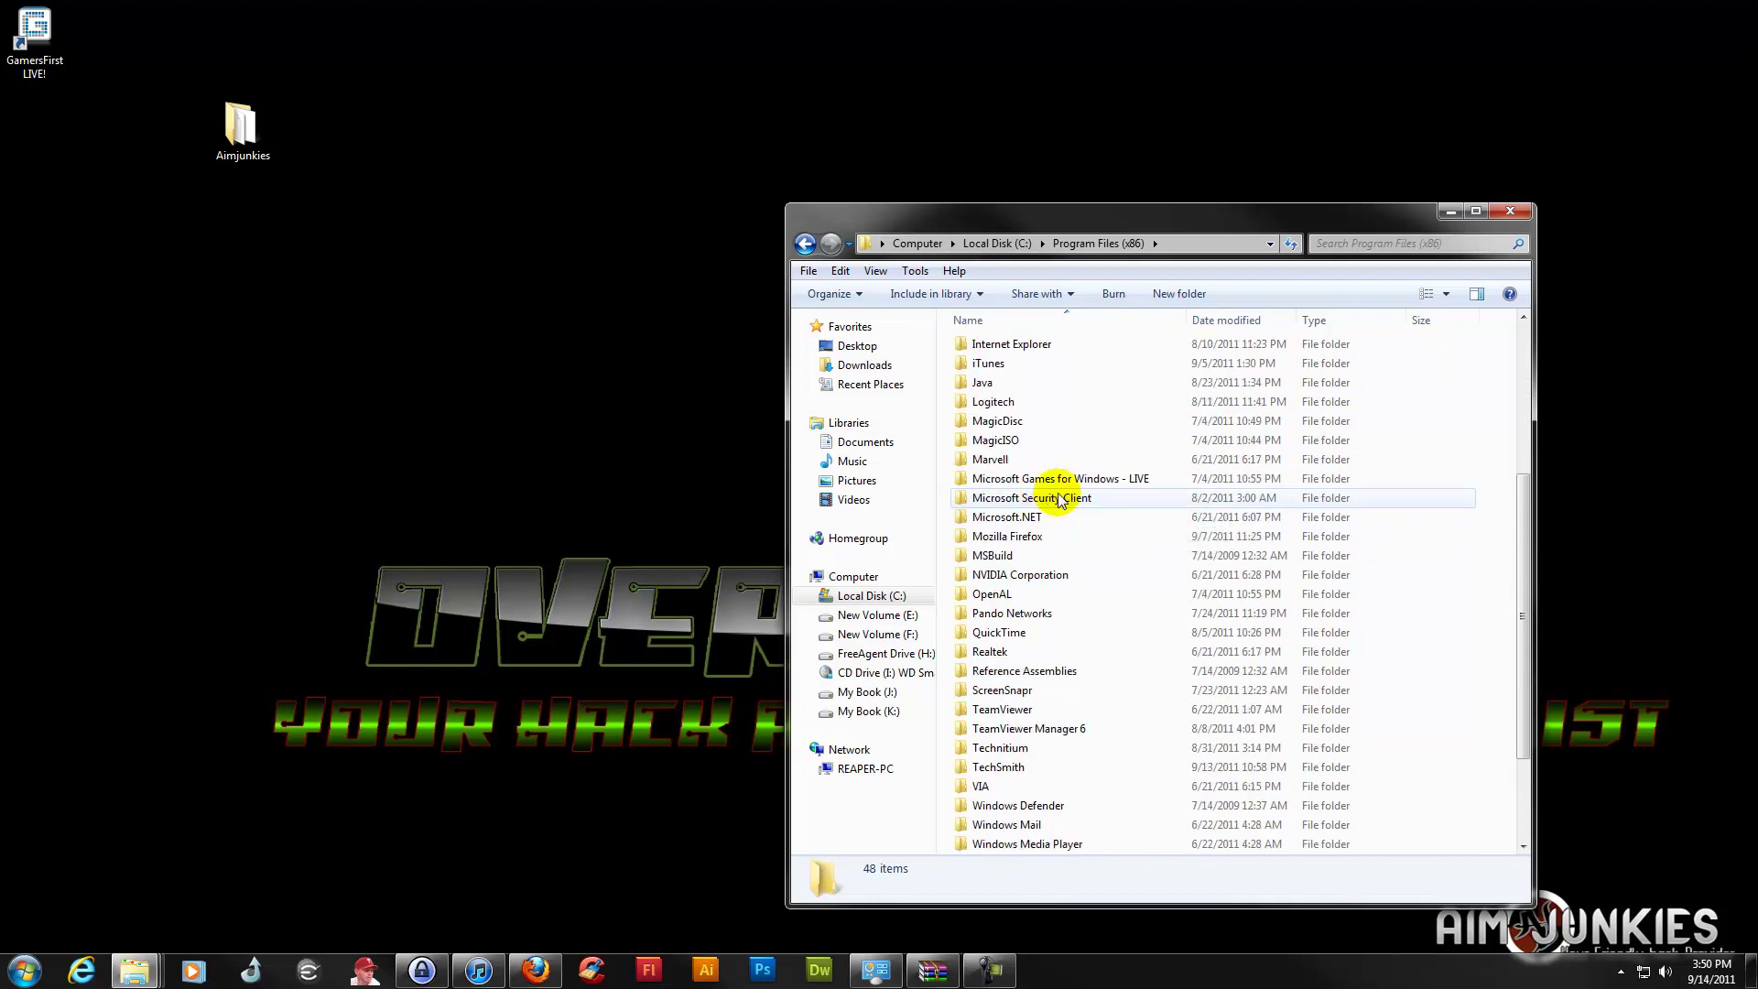
pyautogui.scroll(5, 1046, 504)
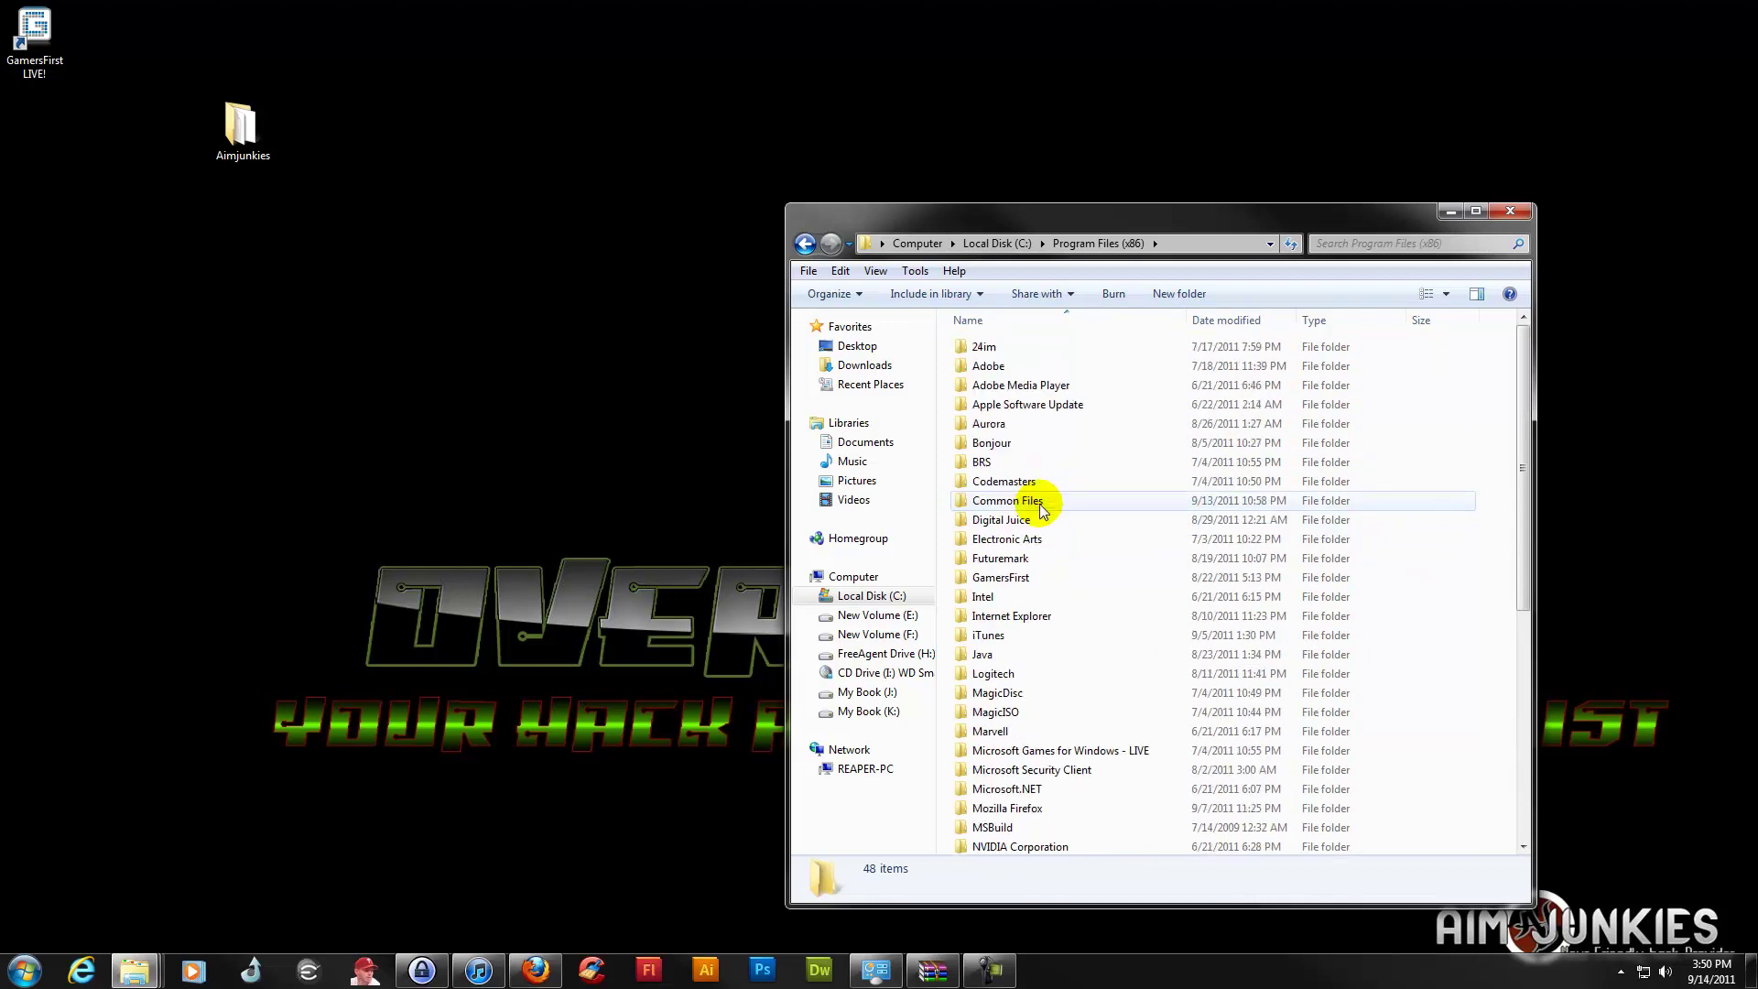
pyautogui.click(1000, 578)
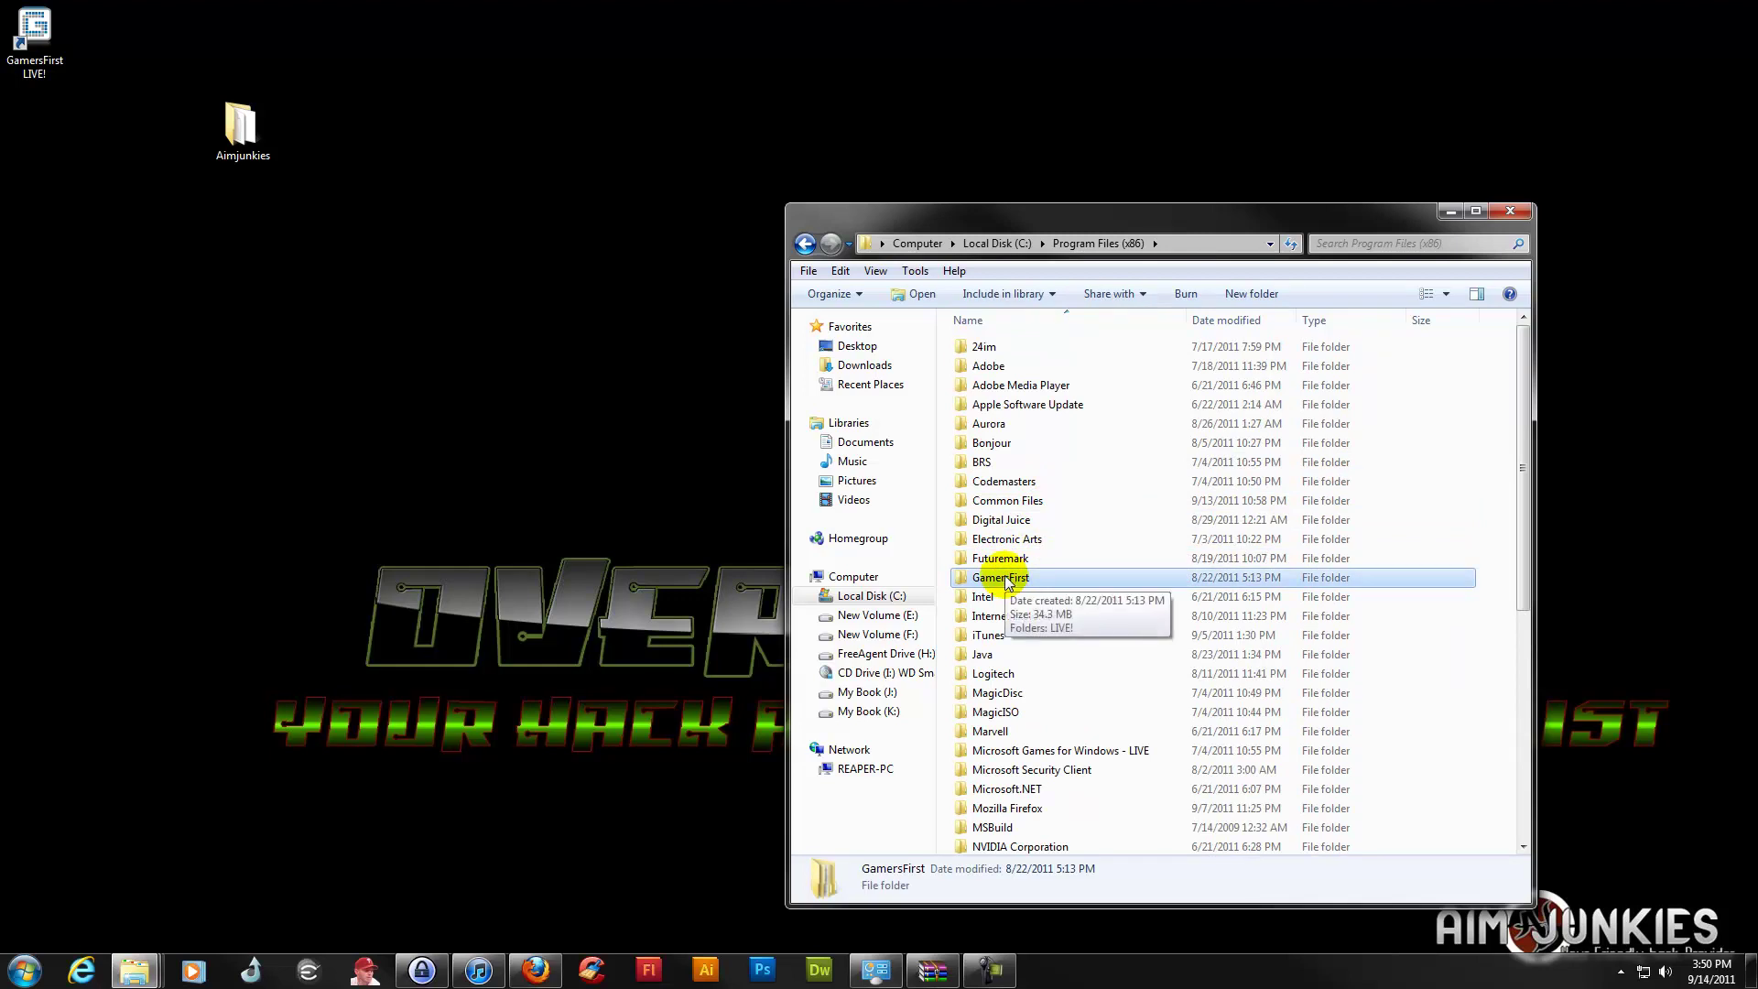
pyautogui.doubleClick(1004, 576)
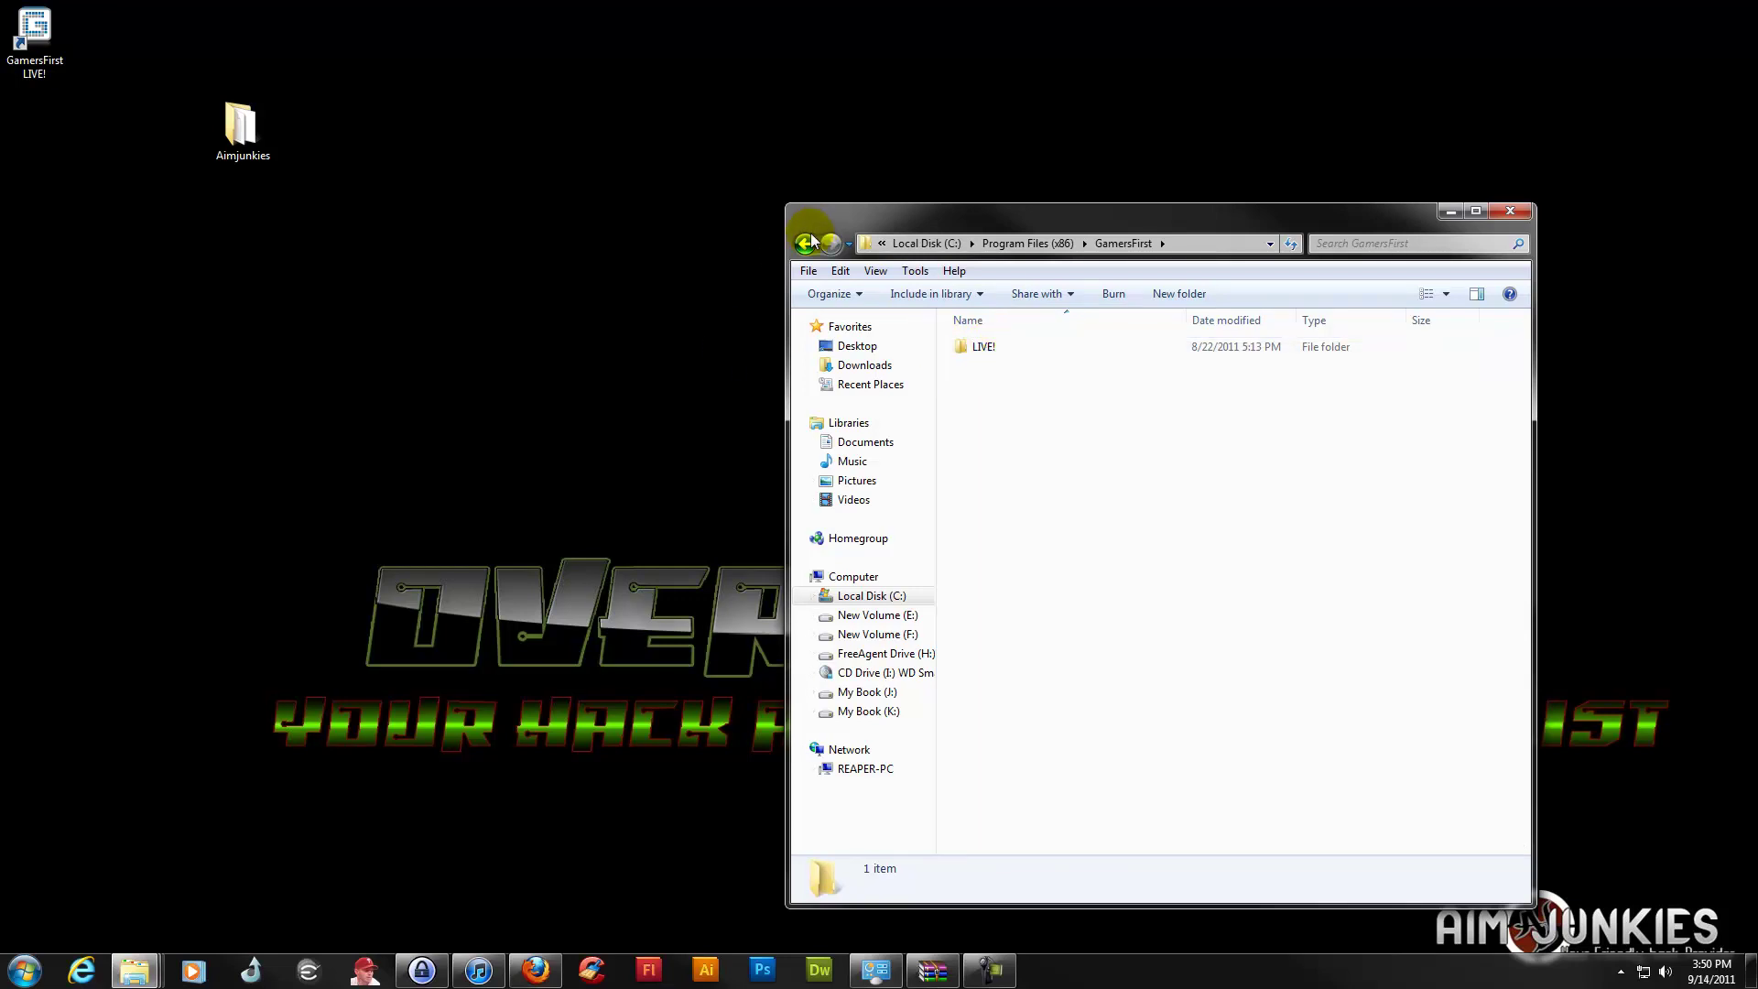
pyautogui.click(1450, 210)
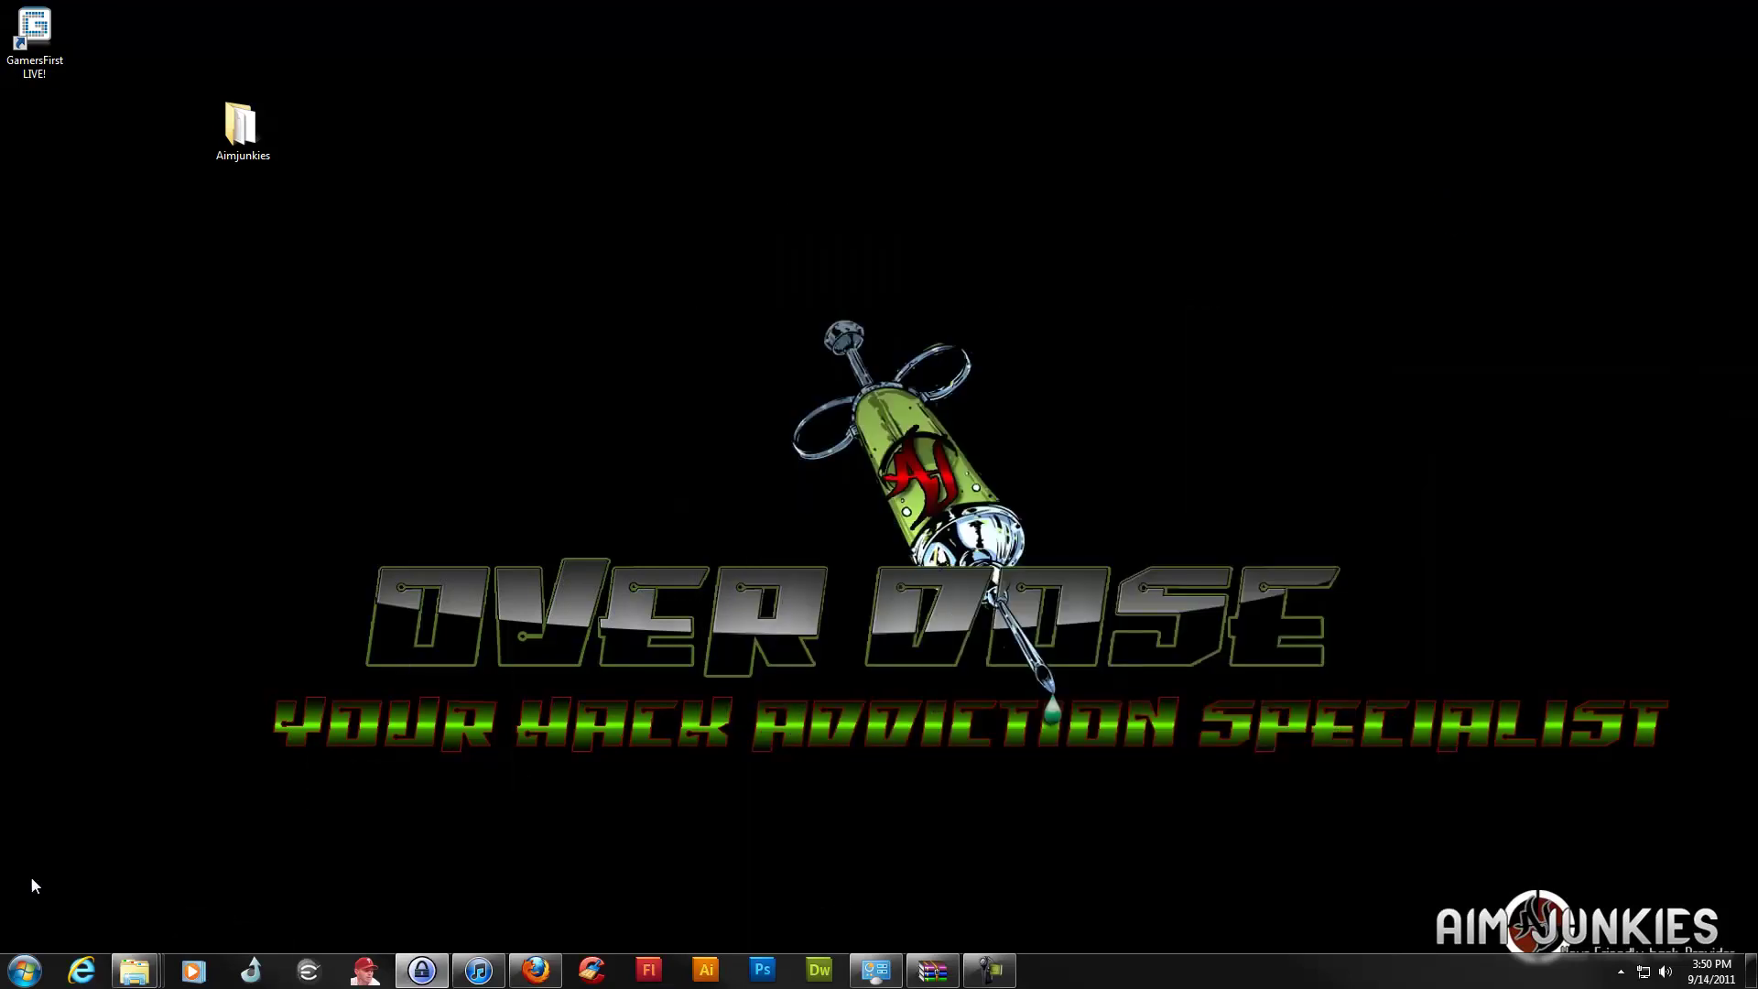
# Search 'APB' from the Start menu, open APB Reloaded's file location, and enter the Binaries folder
pyautogui.click(25, 970)
pyautogui.click(65, 921)
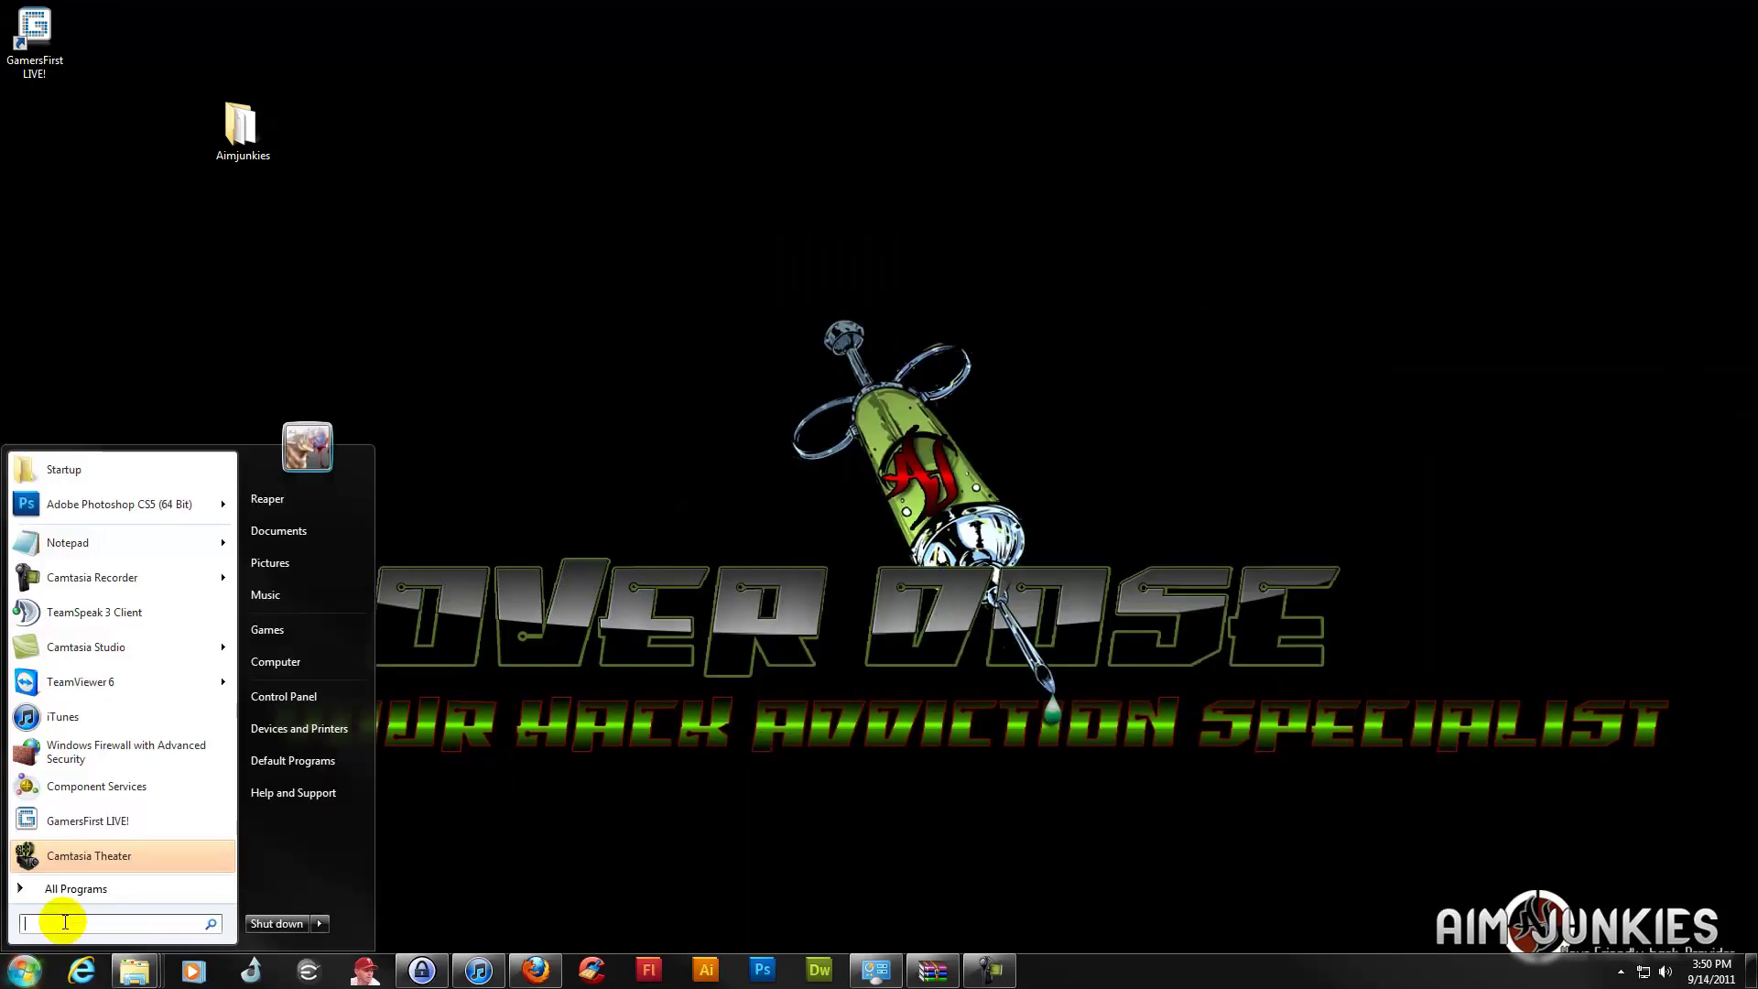
pyautogui.write('APB')
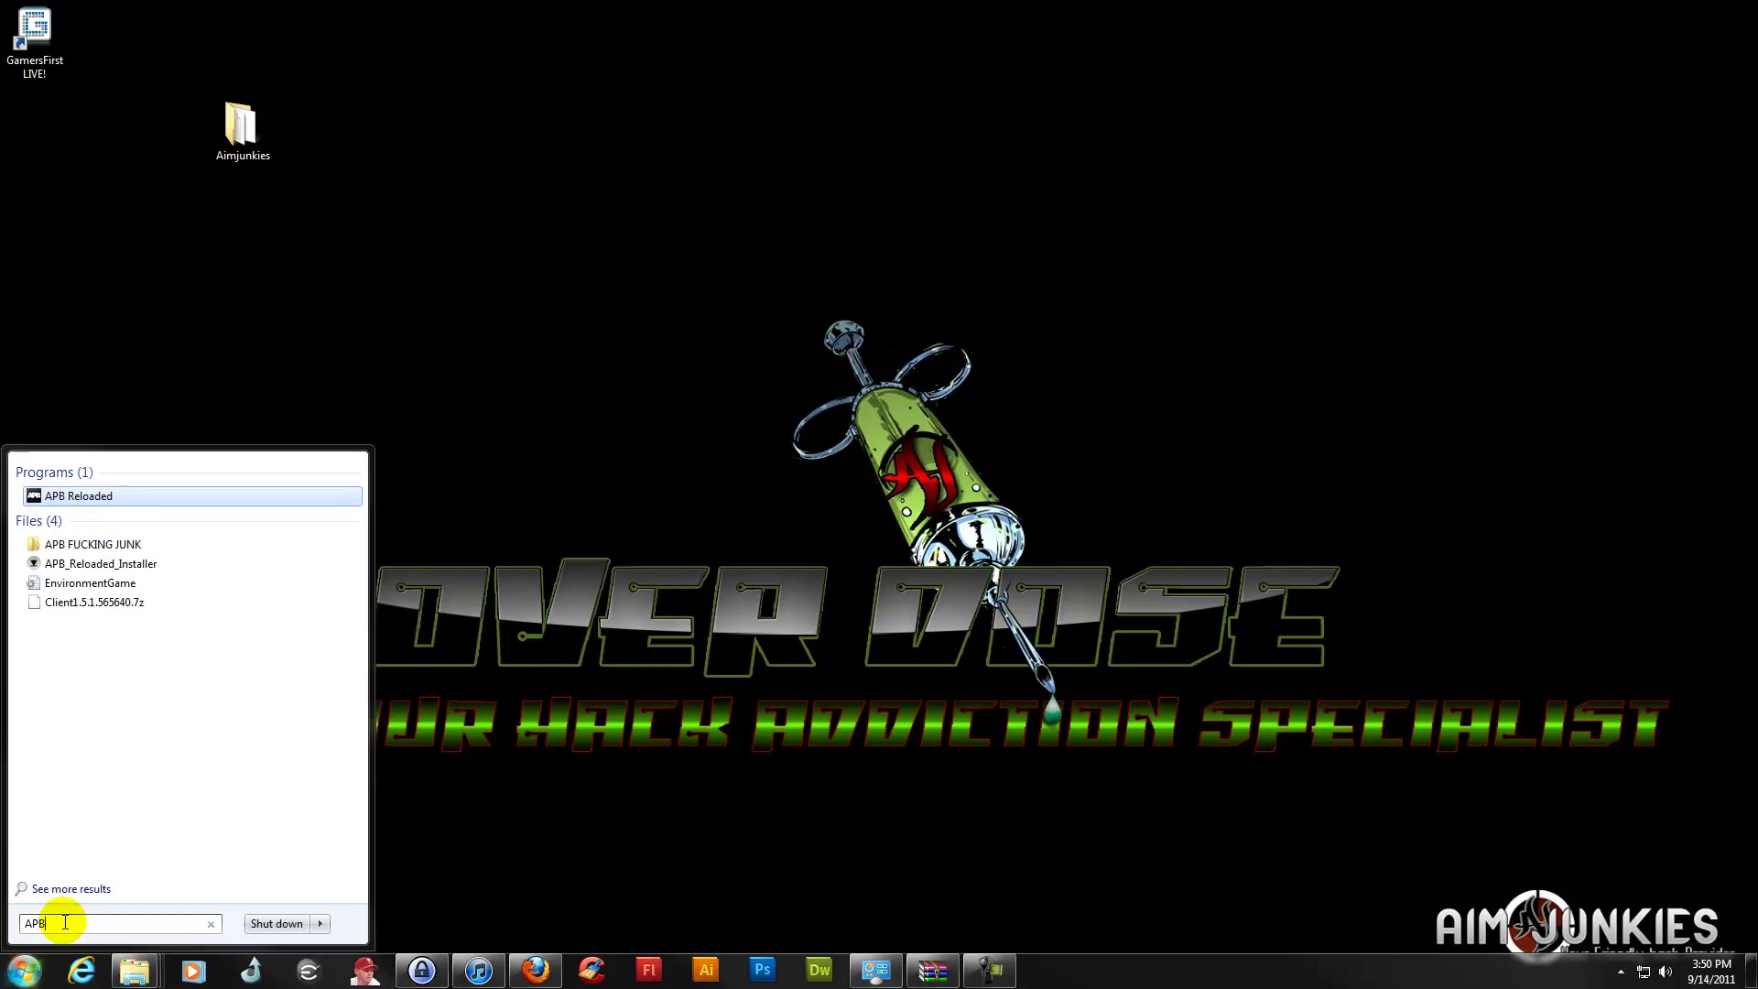
pyautogui.write('B')
pyautogui.press('BackSpace')
pyautogui.rightClick(82, 496)
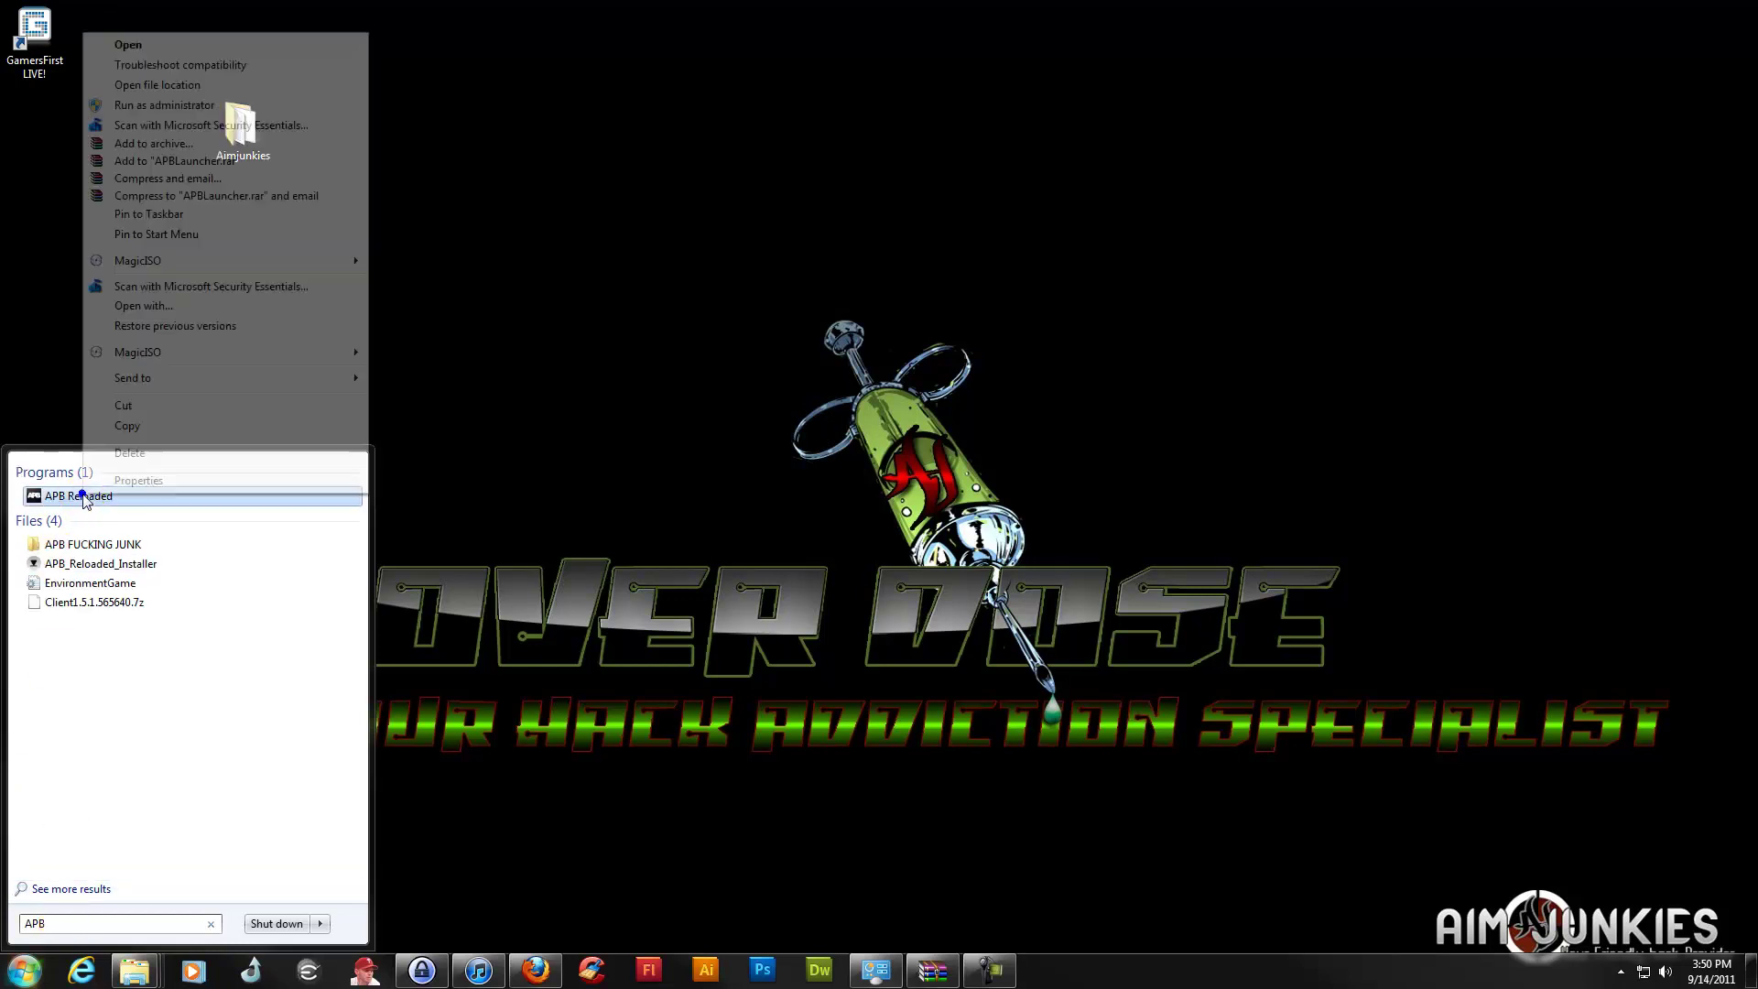
pyautogui.click(128, 84)
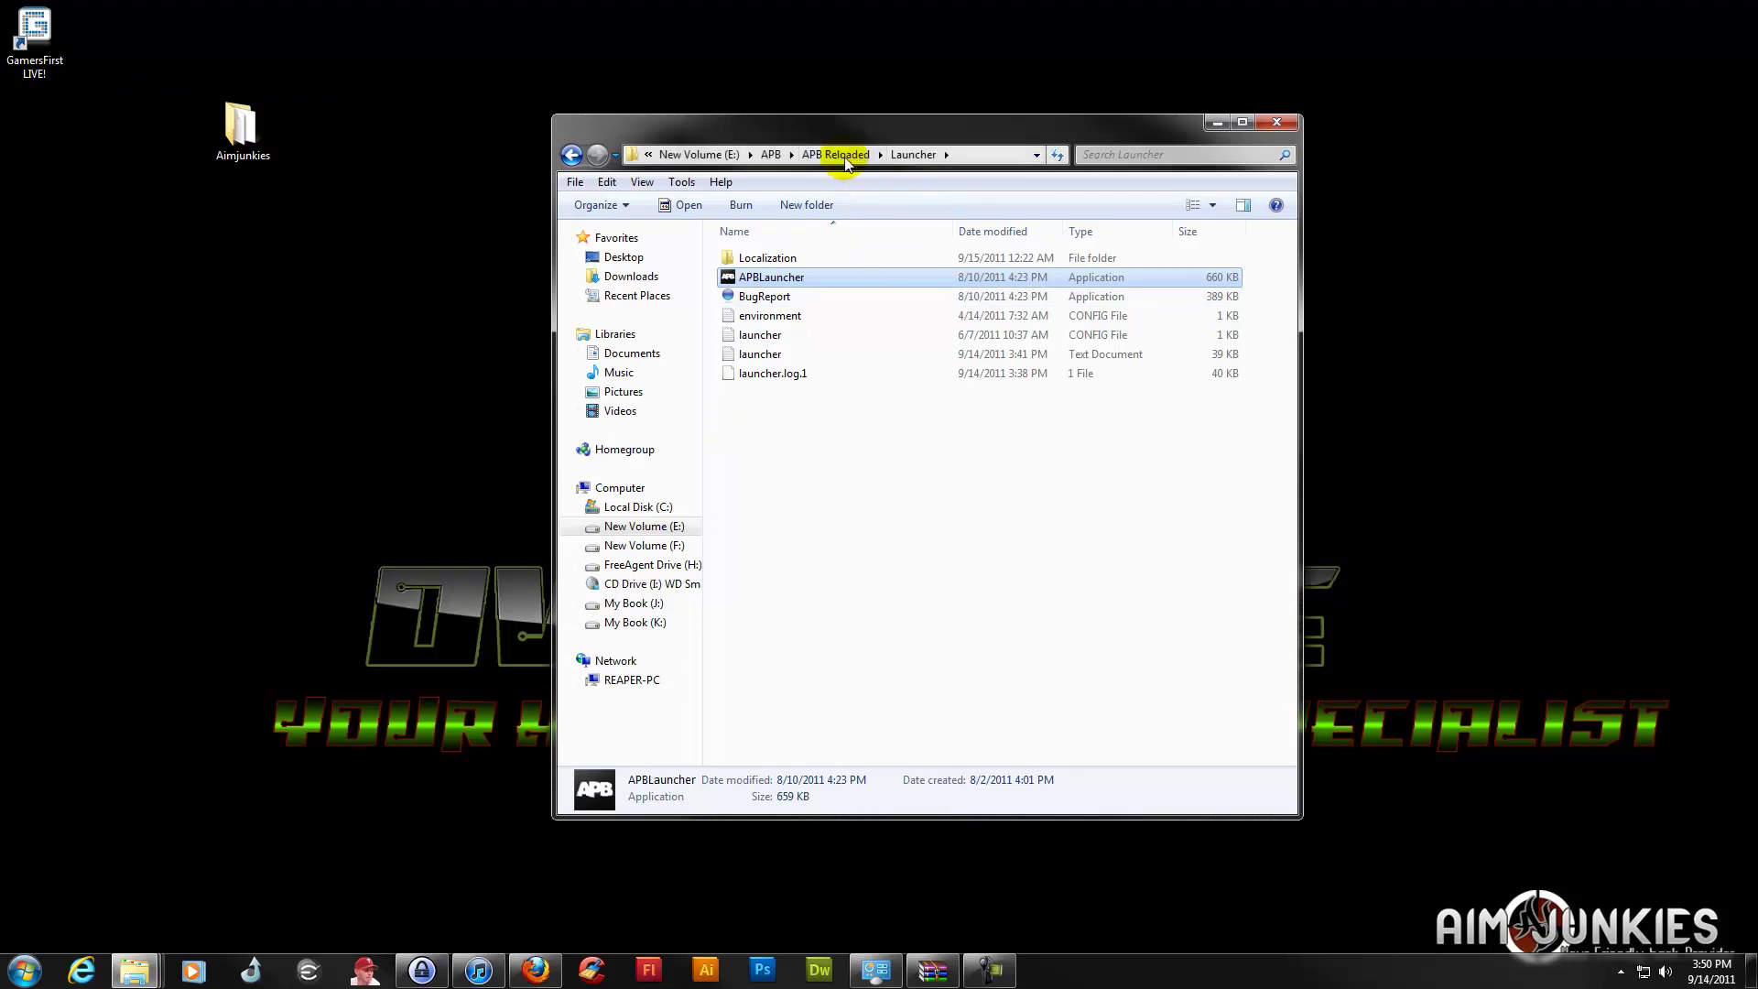
pyautogui.click(841, 155)
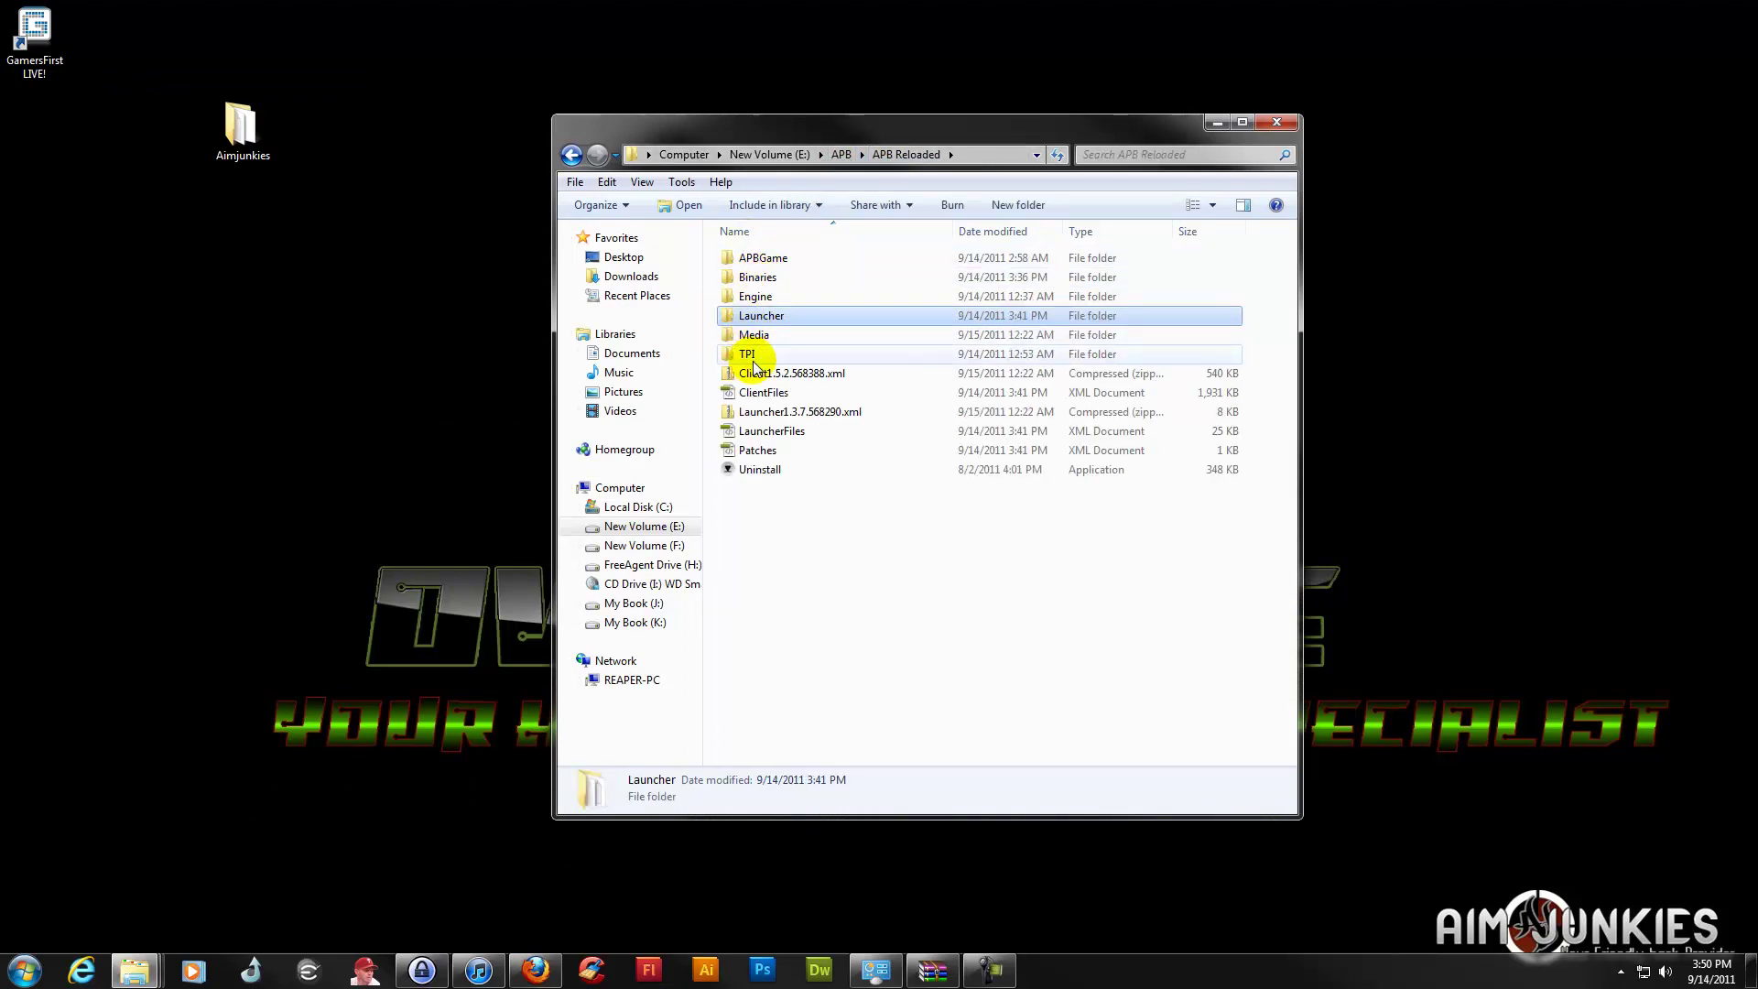
pyautogui.doubleClick(756, 277)
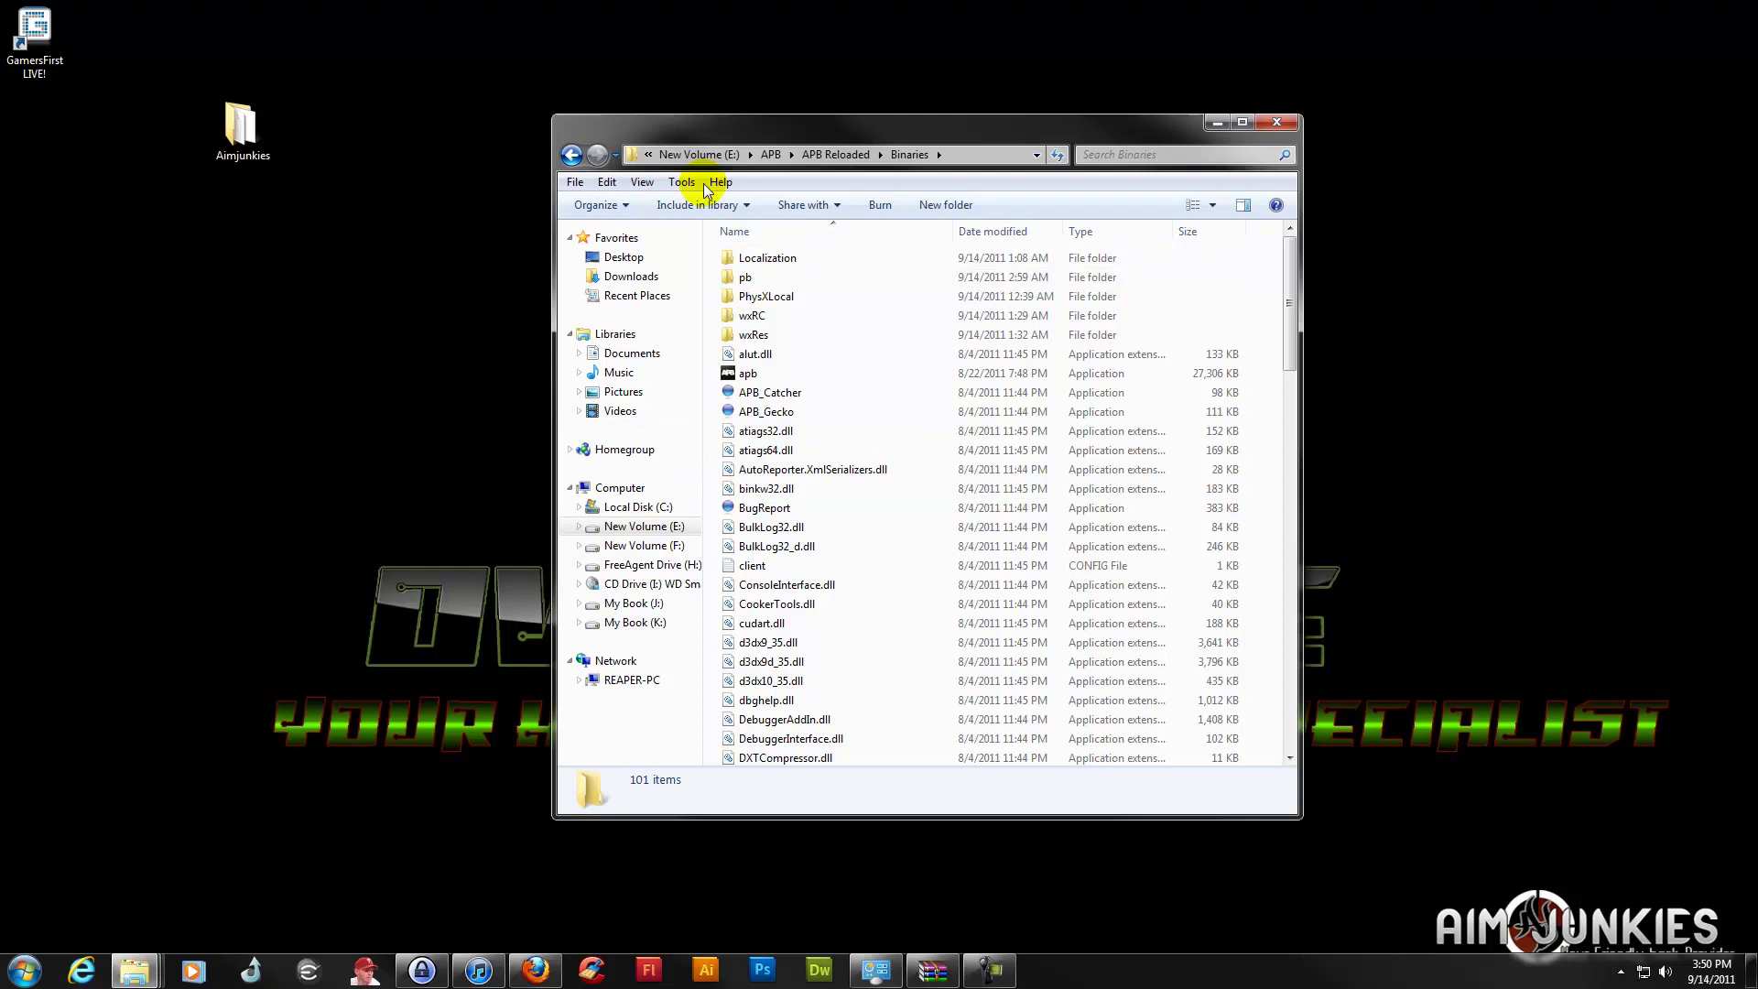
# Rename the game application in Binaries to 'APB'
pyautogui.rightClick(789, 376)
pyautogui.click(746, 377)
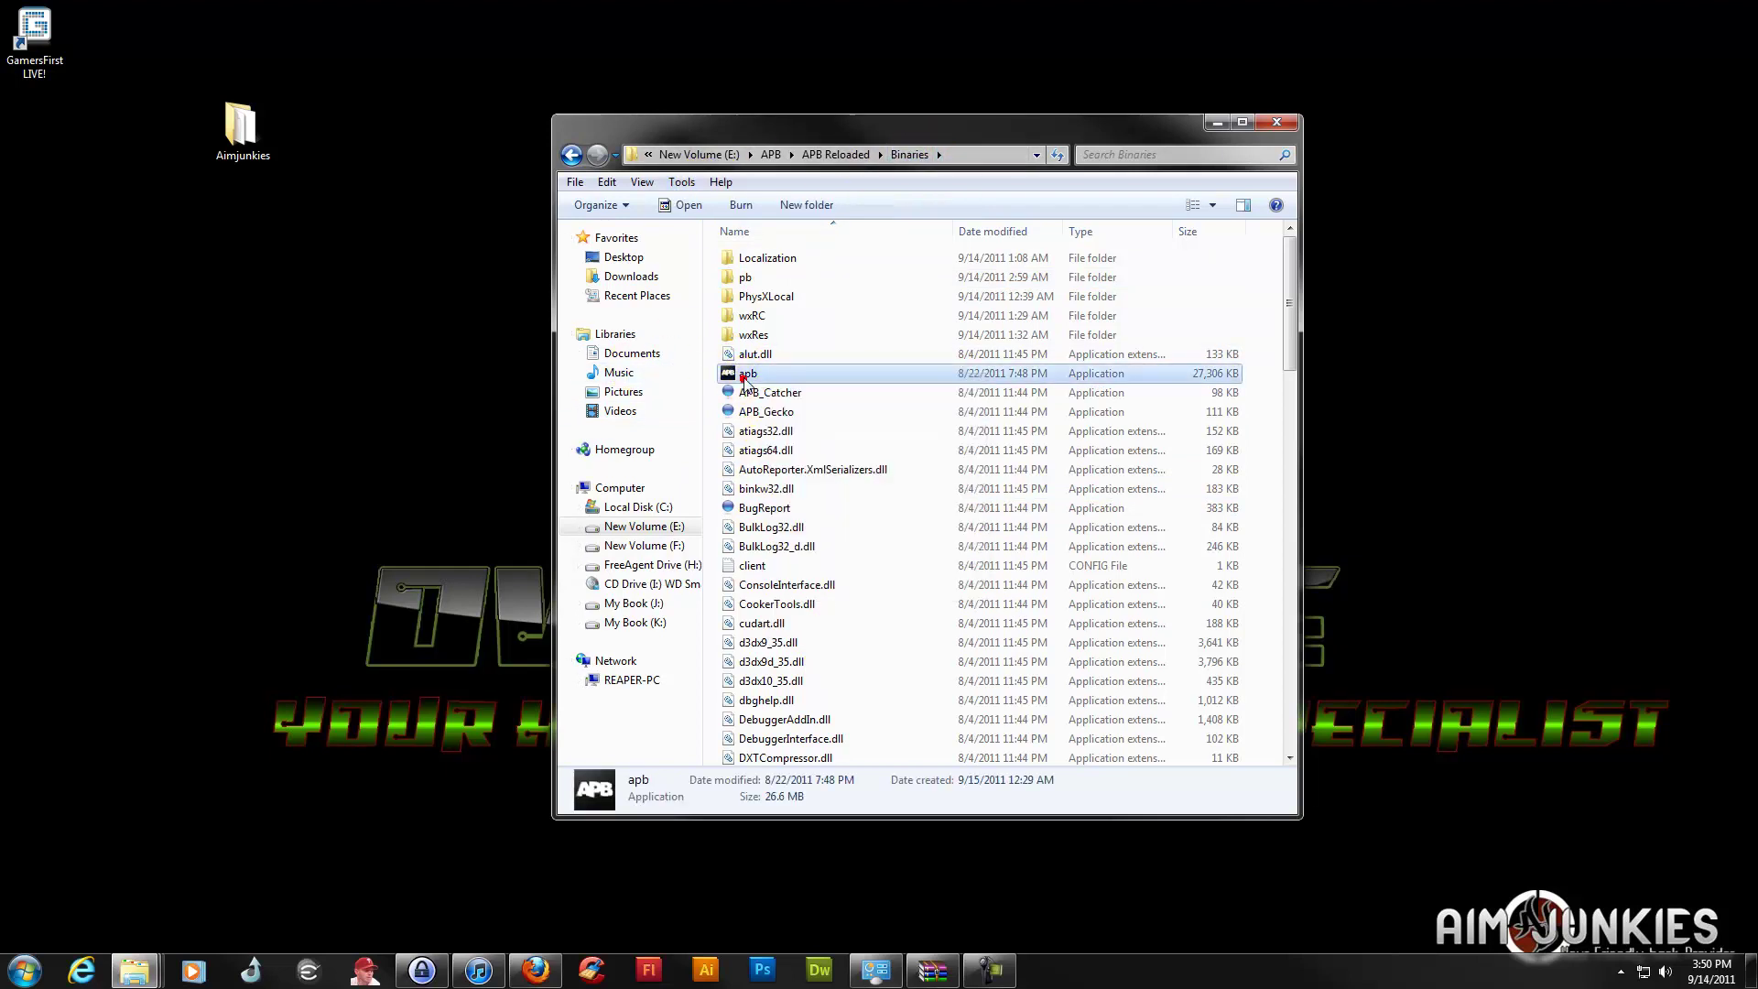
pyautogui.rightClick(746, 377)
pyautogui.click(796, 742)
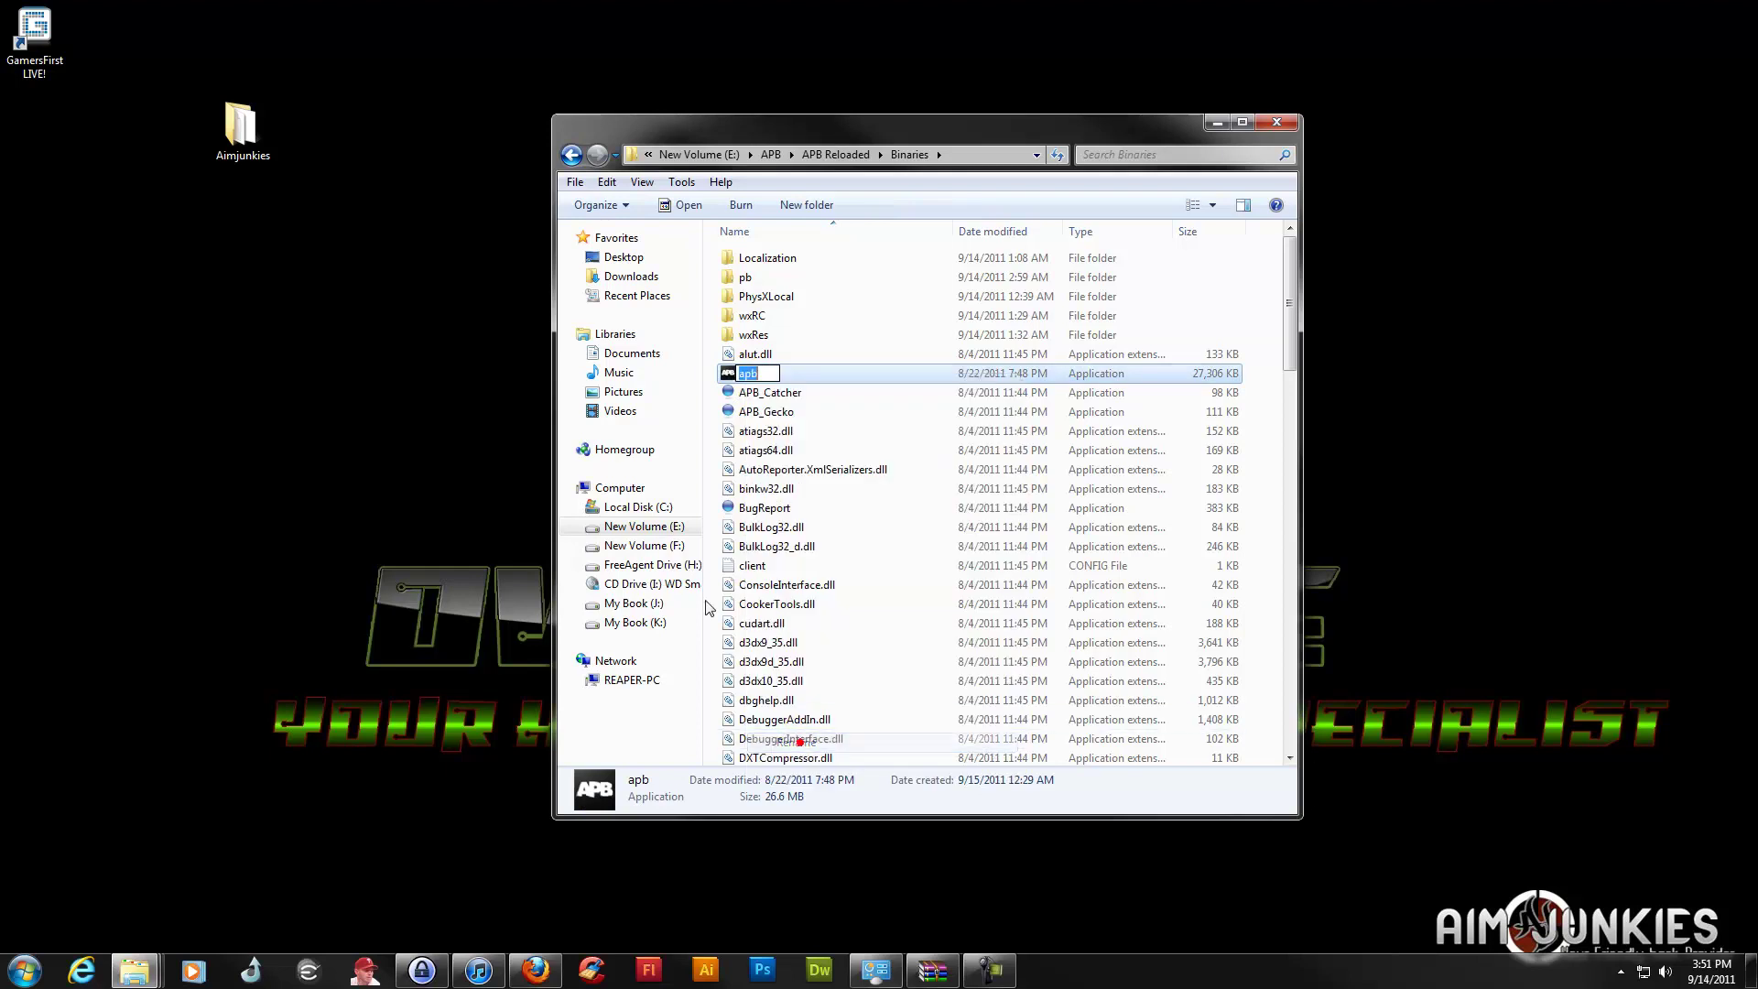
pyautogui.write('APB')
pyautogui.press('Return')
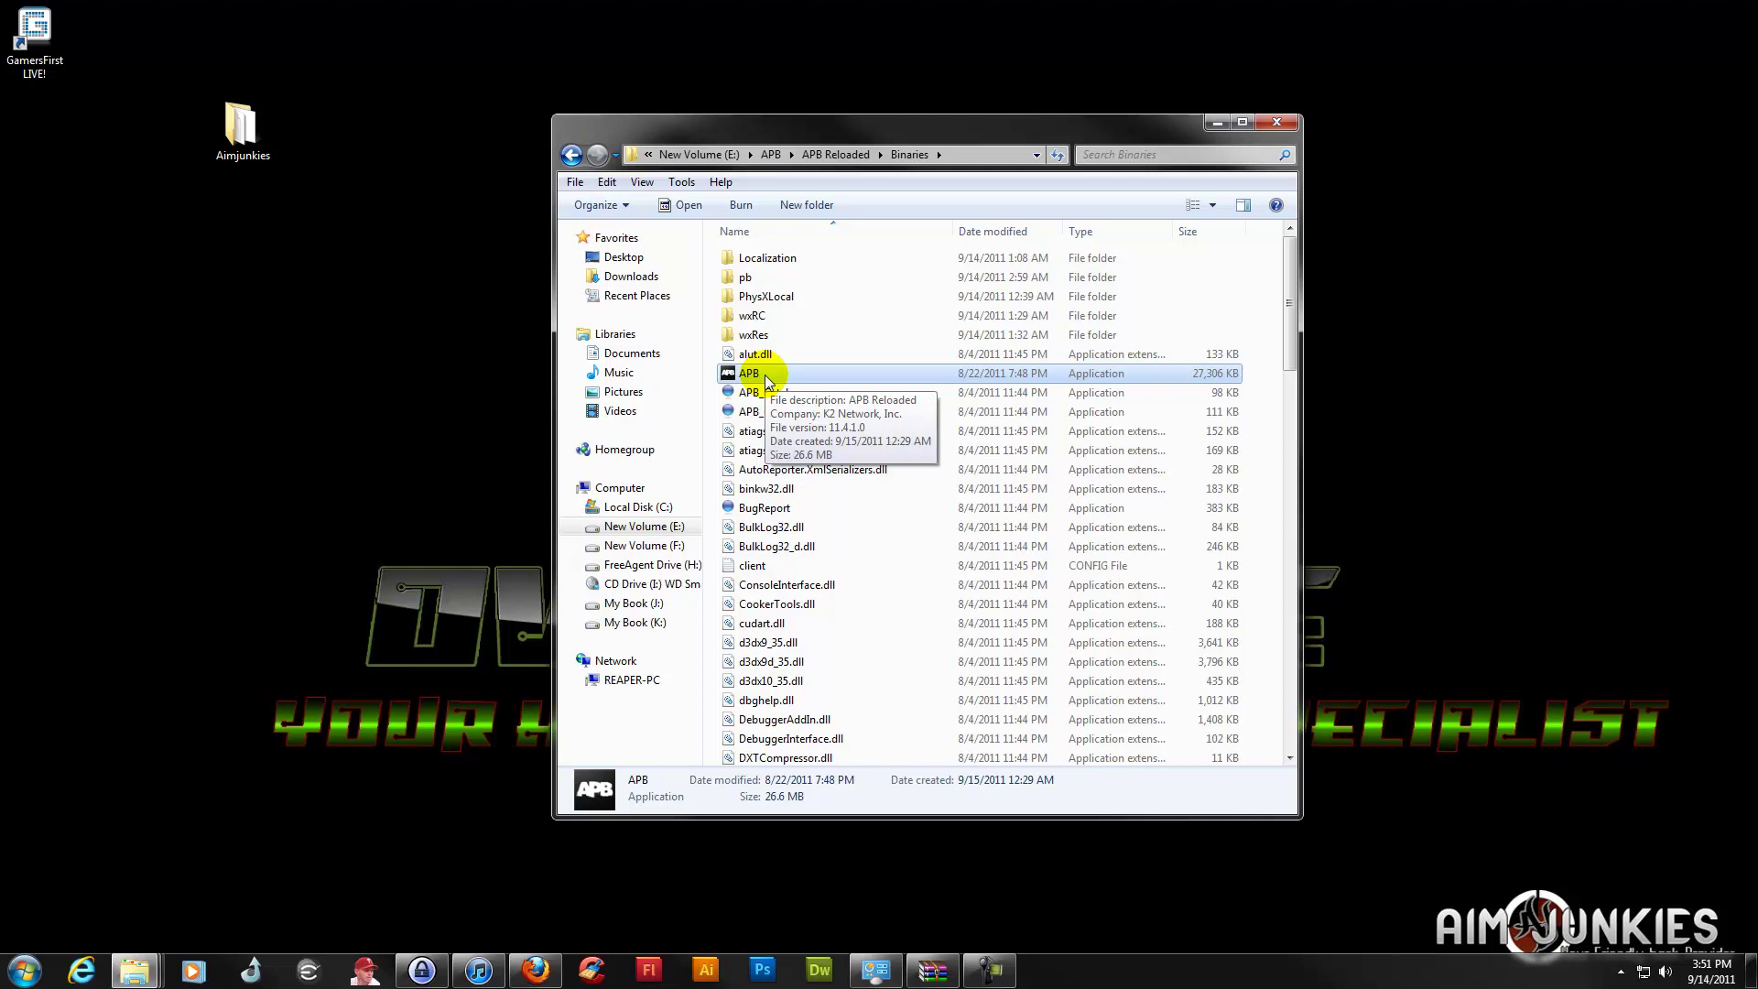
# Rename it again to lowercase 'apb' and return to the APB Reloaded folder
pyautogui.rightClick(766, 375)
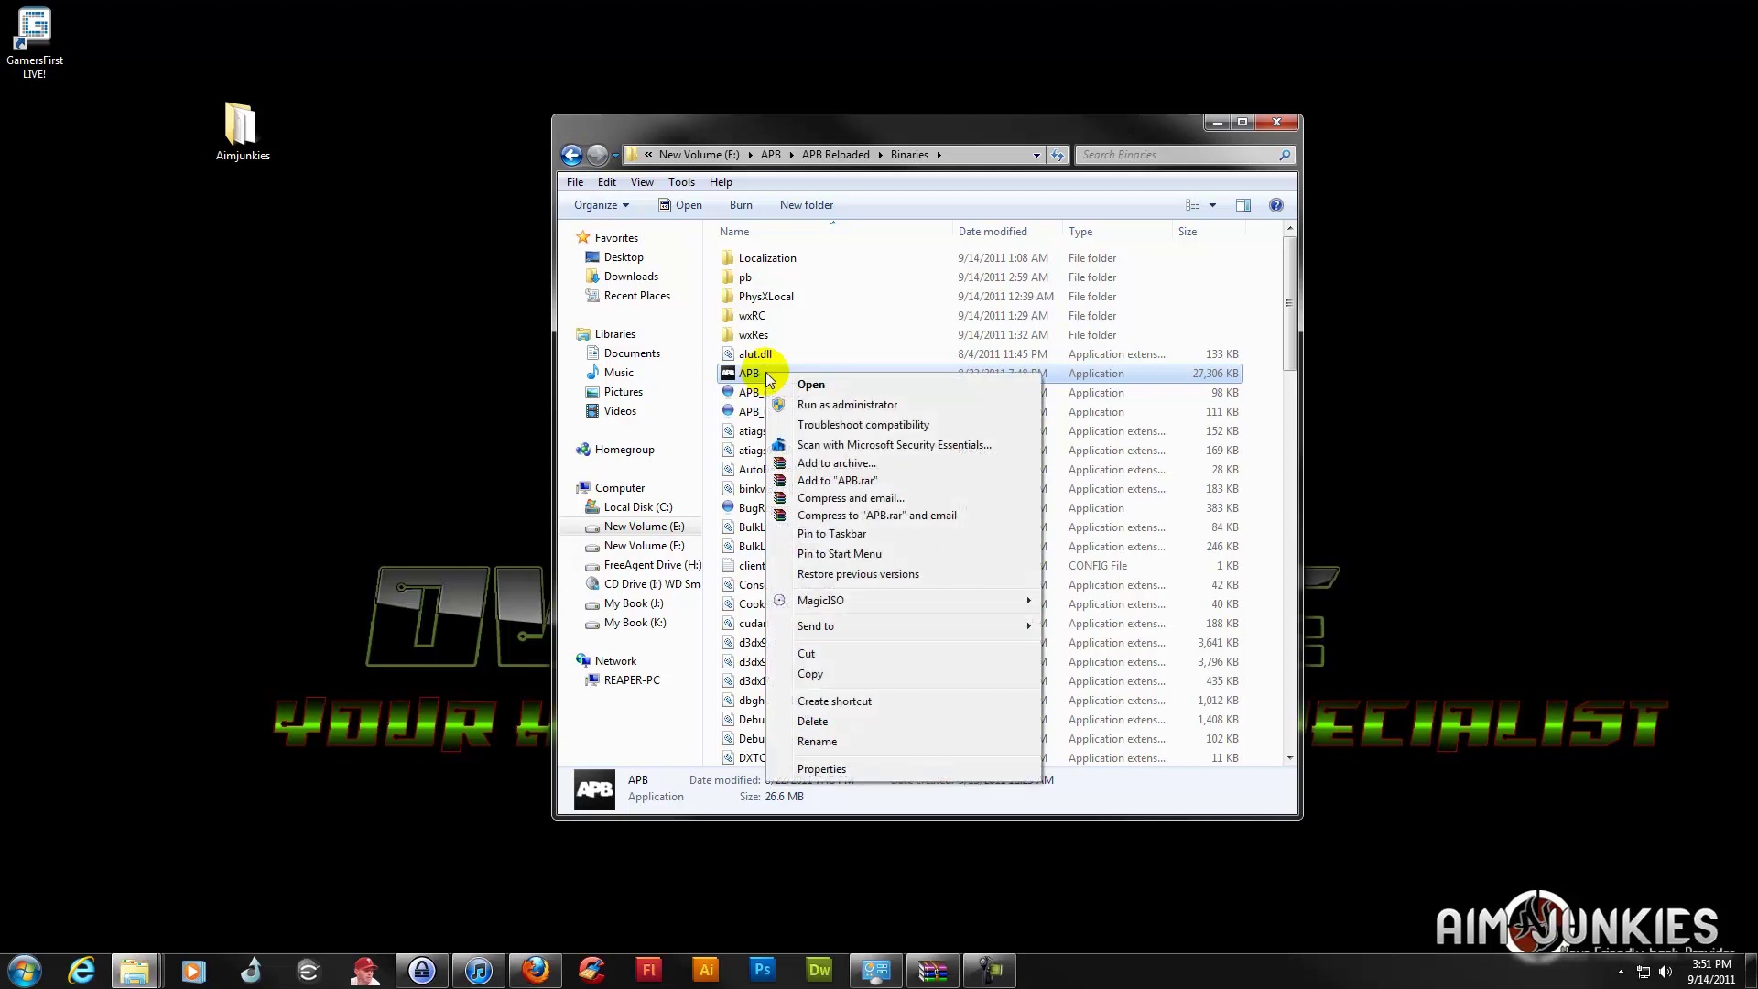
pyautogui.click(810, 740)
pyautogui.write('apb')
pyautogui.press('Return')
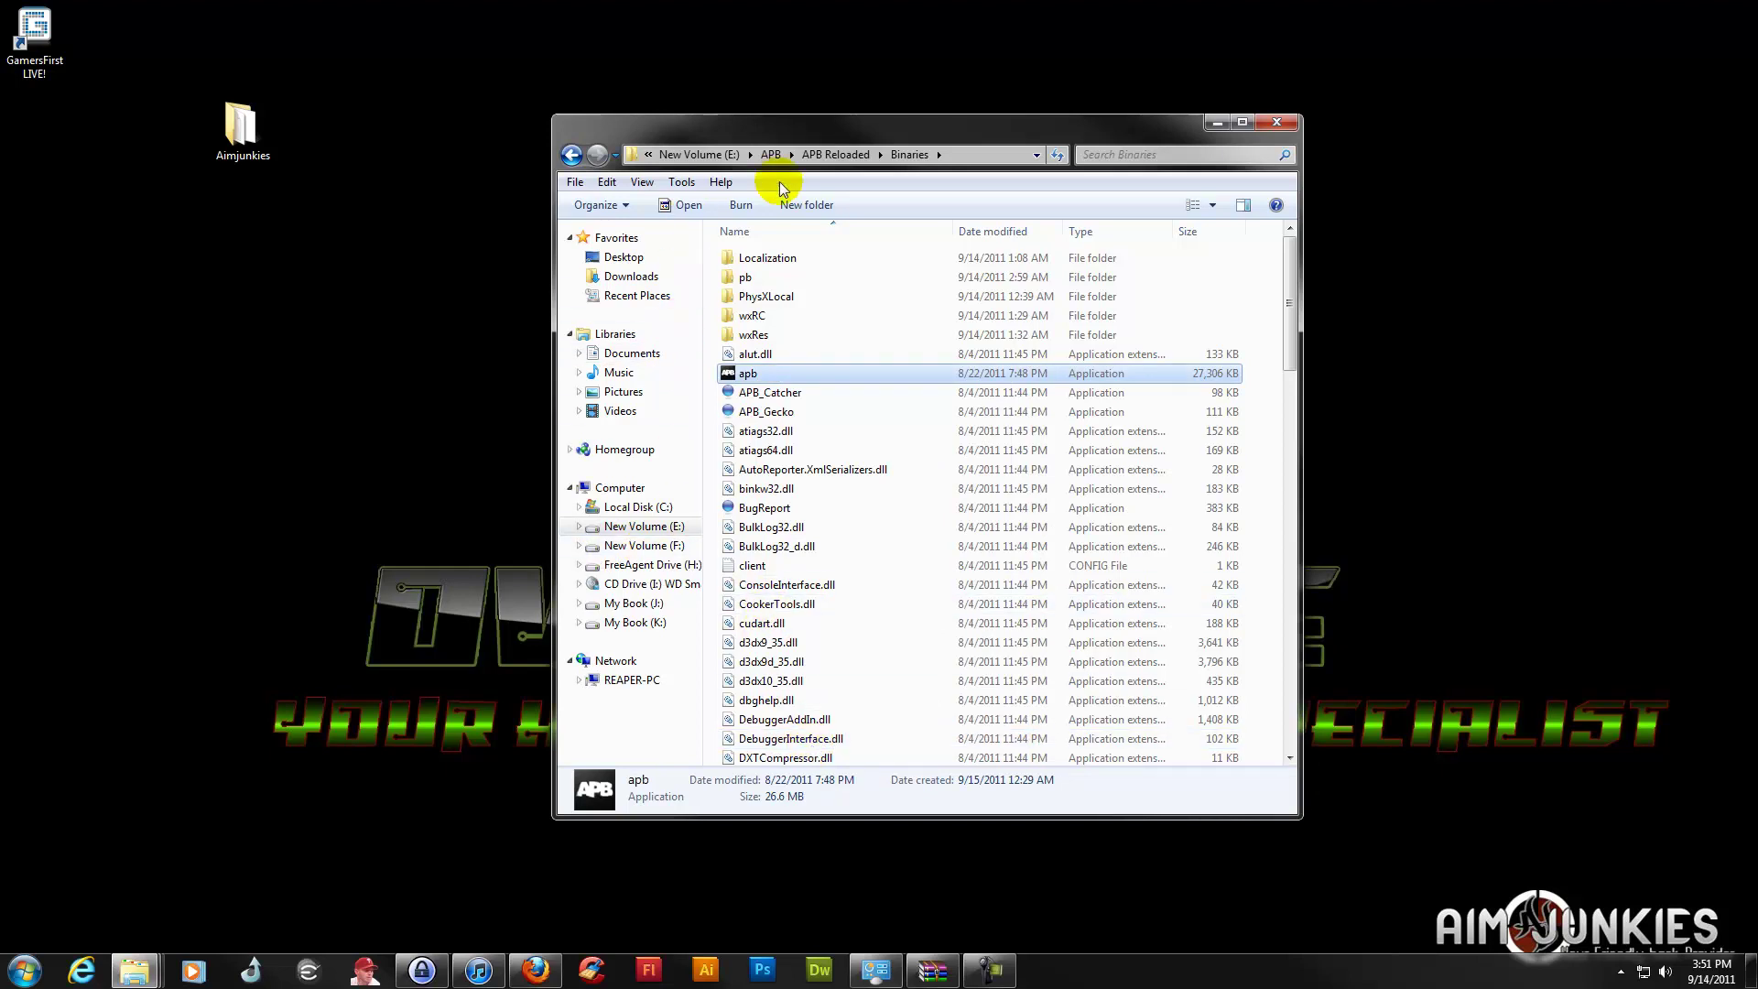
pyautogui.click(855, 119)
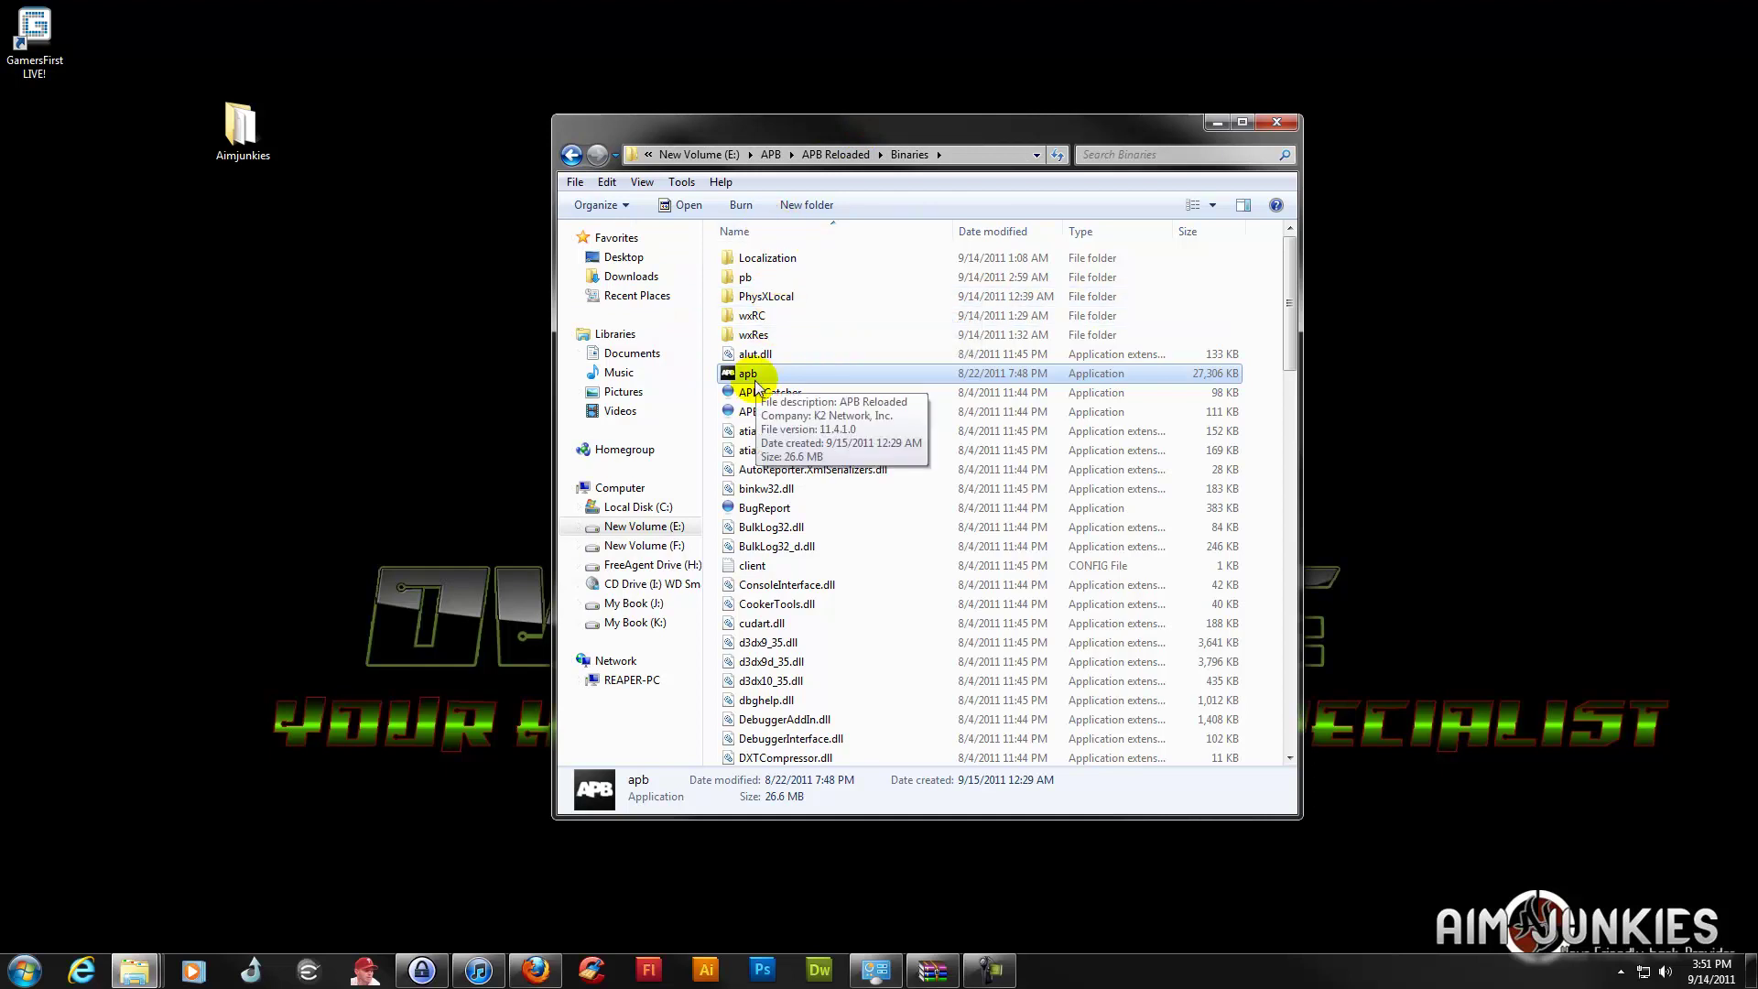
pyautogui.click(817, 158)
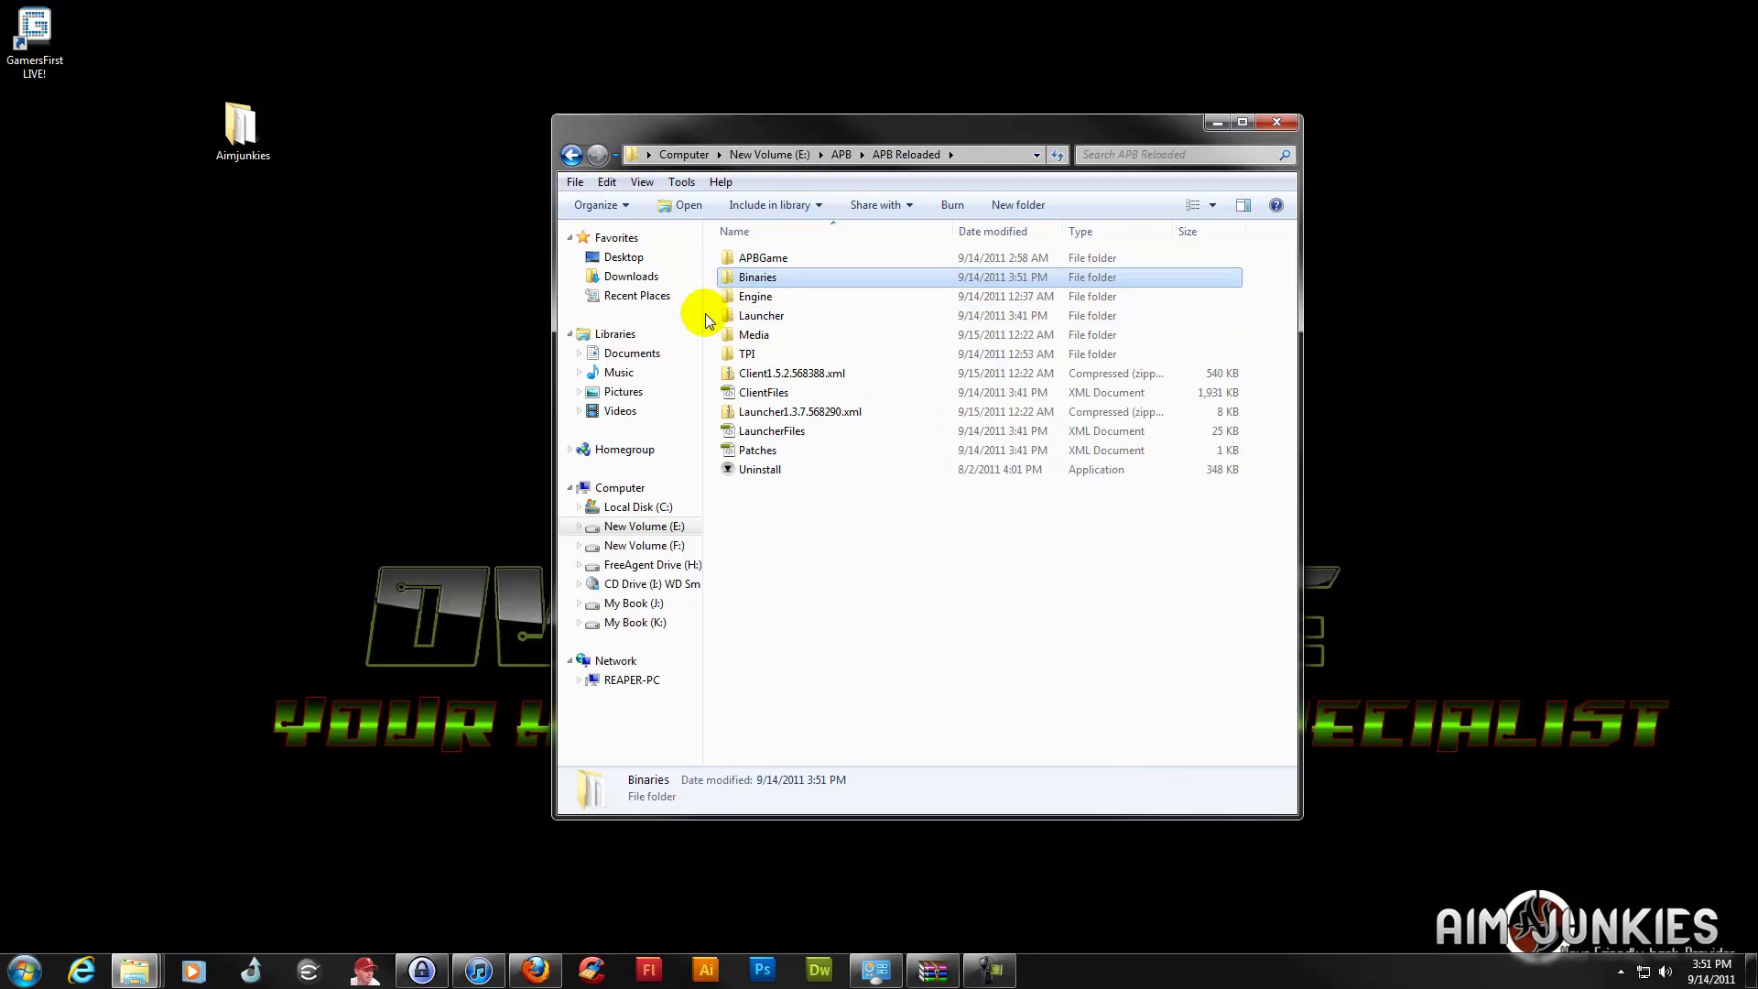
# Create a shortcut to APBLauncher inside the Launcher folder
pyautogui.doubleClick(760, 315)
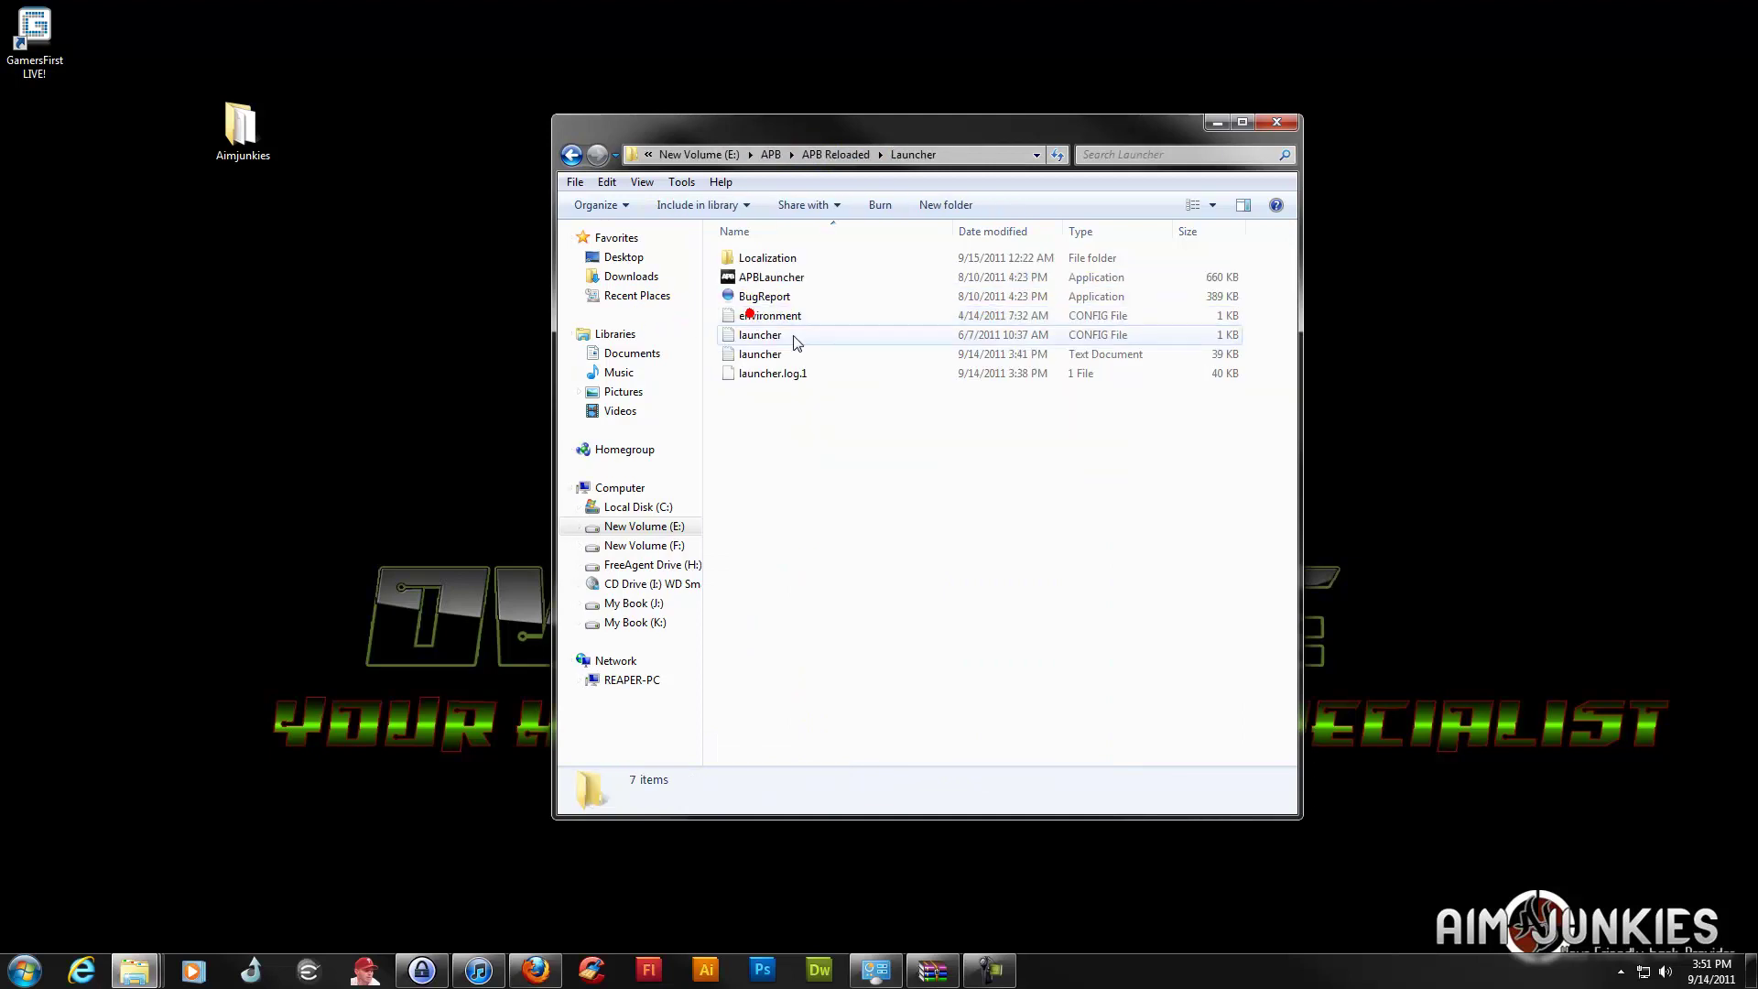
pyautogui.click(753, 280)
pyautogui.rightClick(753, 279)
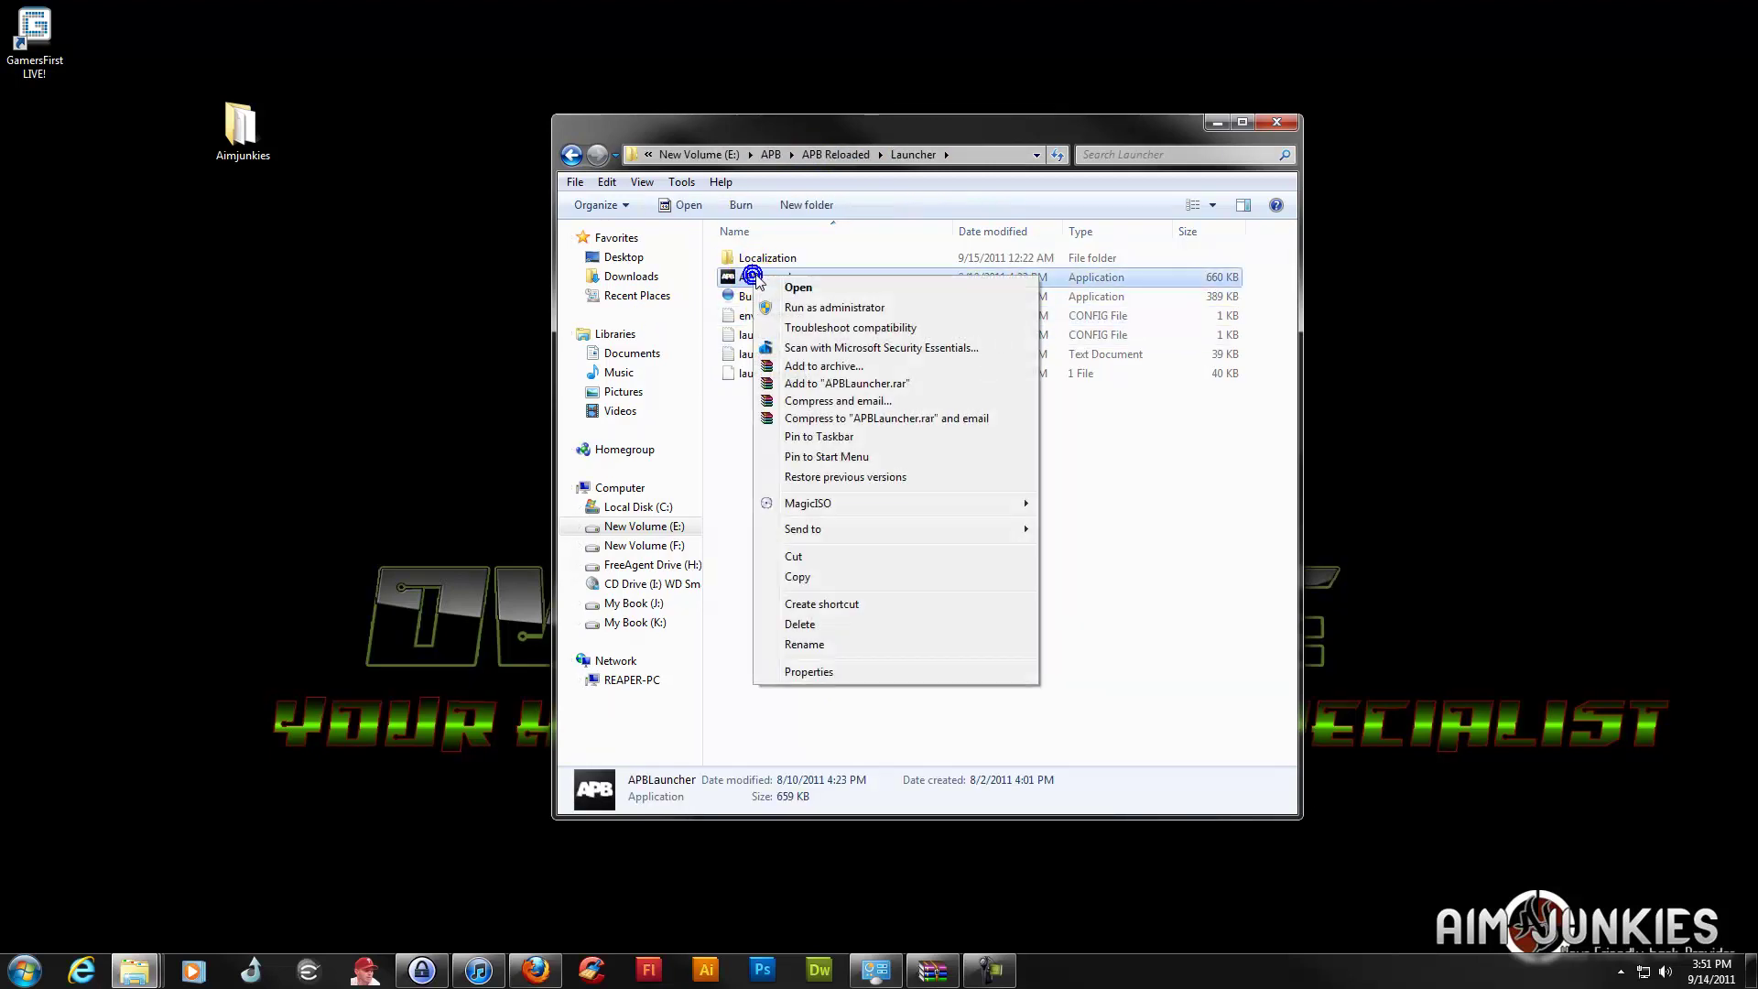
pyautogui.click(808, 606)
# Move the APBLauncher shortcut onto the desktop and close the Explorer window
pyautogui.moveTo(738, 276); pyautogui.dragTo(39, 266)
pyautogui.click(1275, 122)
pyautogui.click(317, 507)
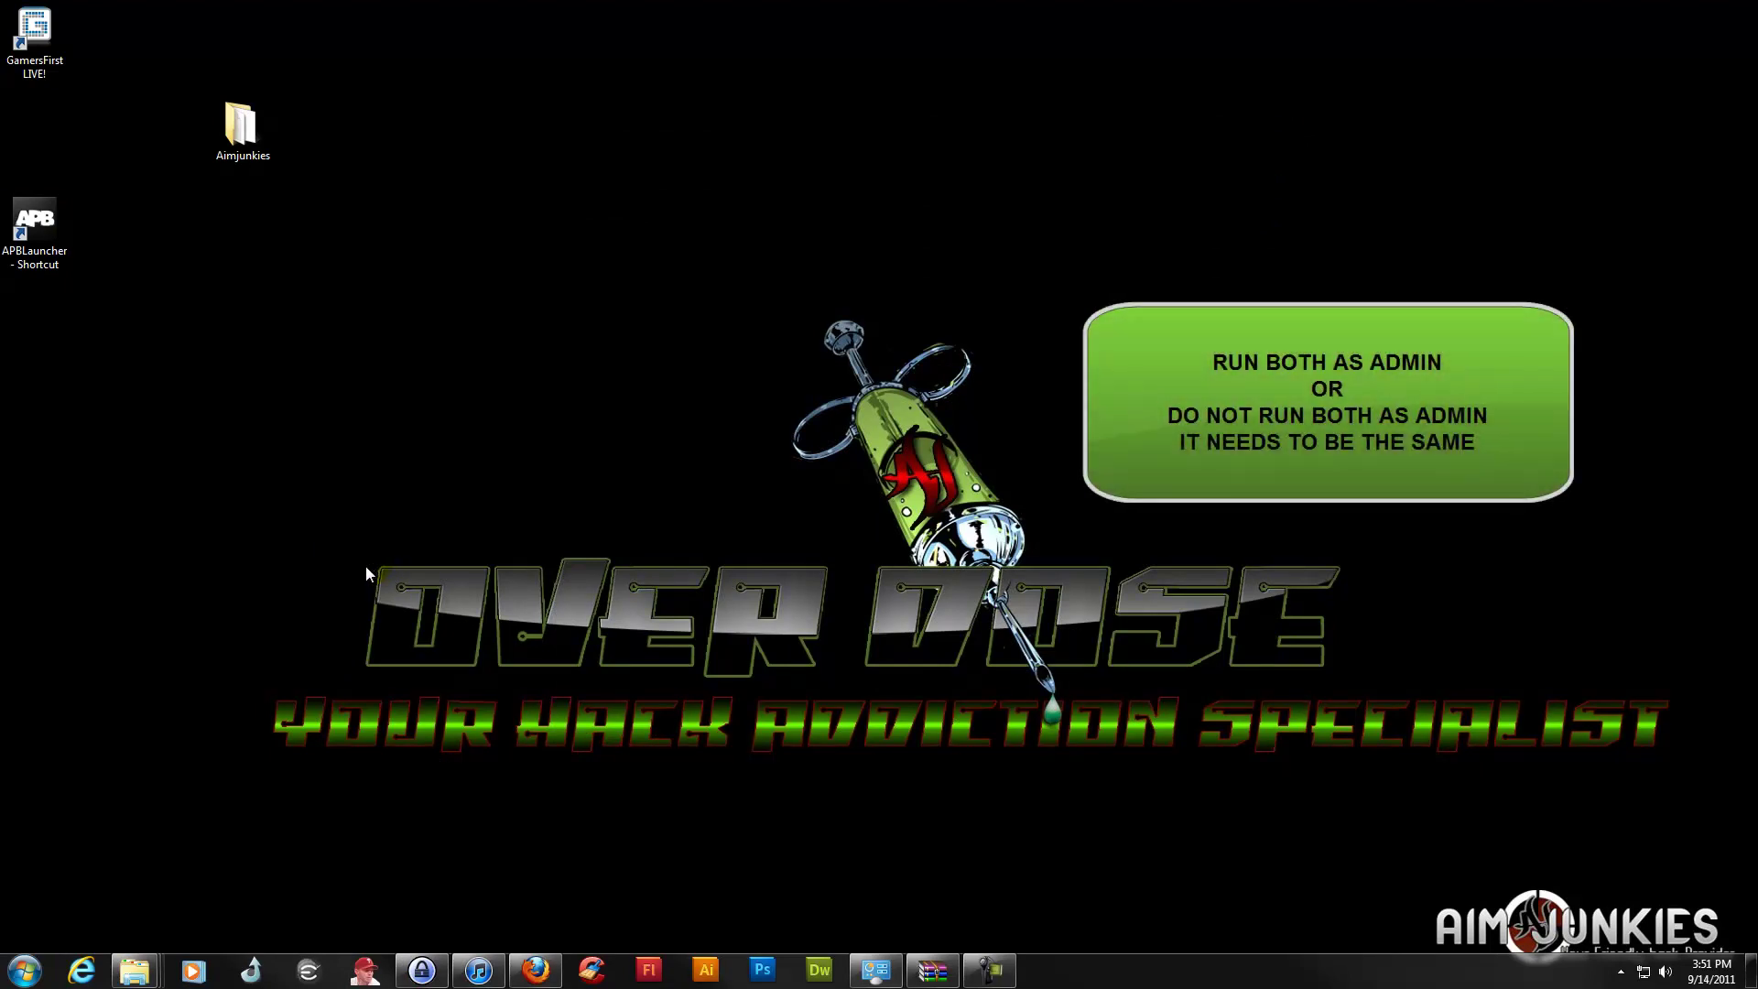
pyautogui.rightClick(44, 204)
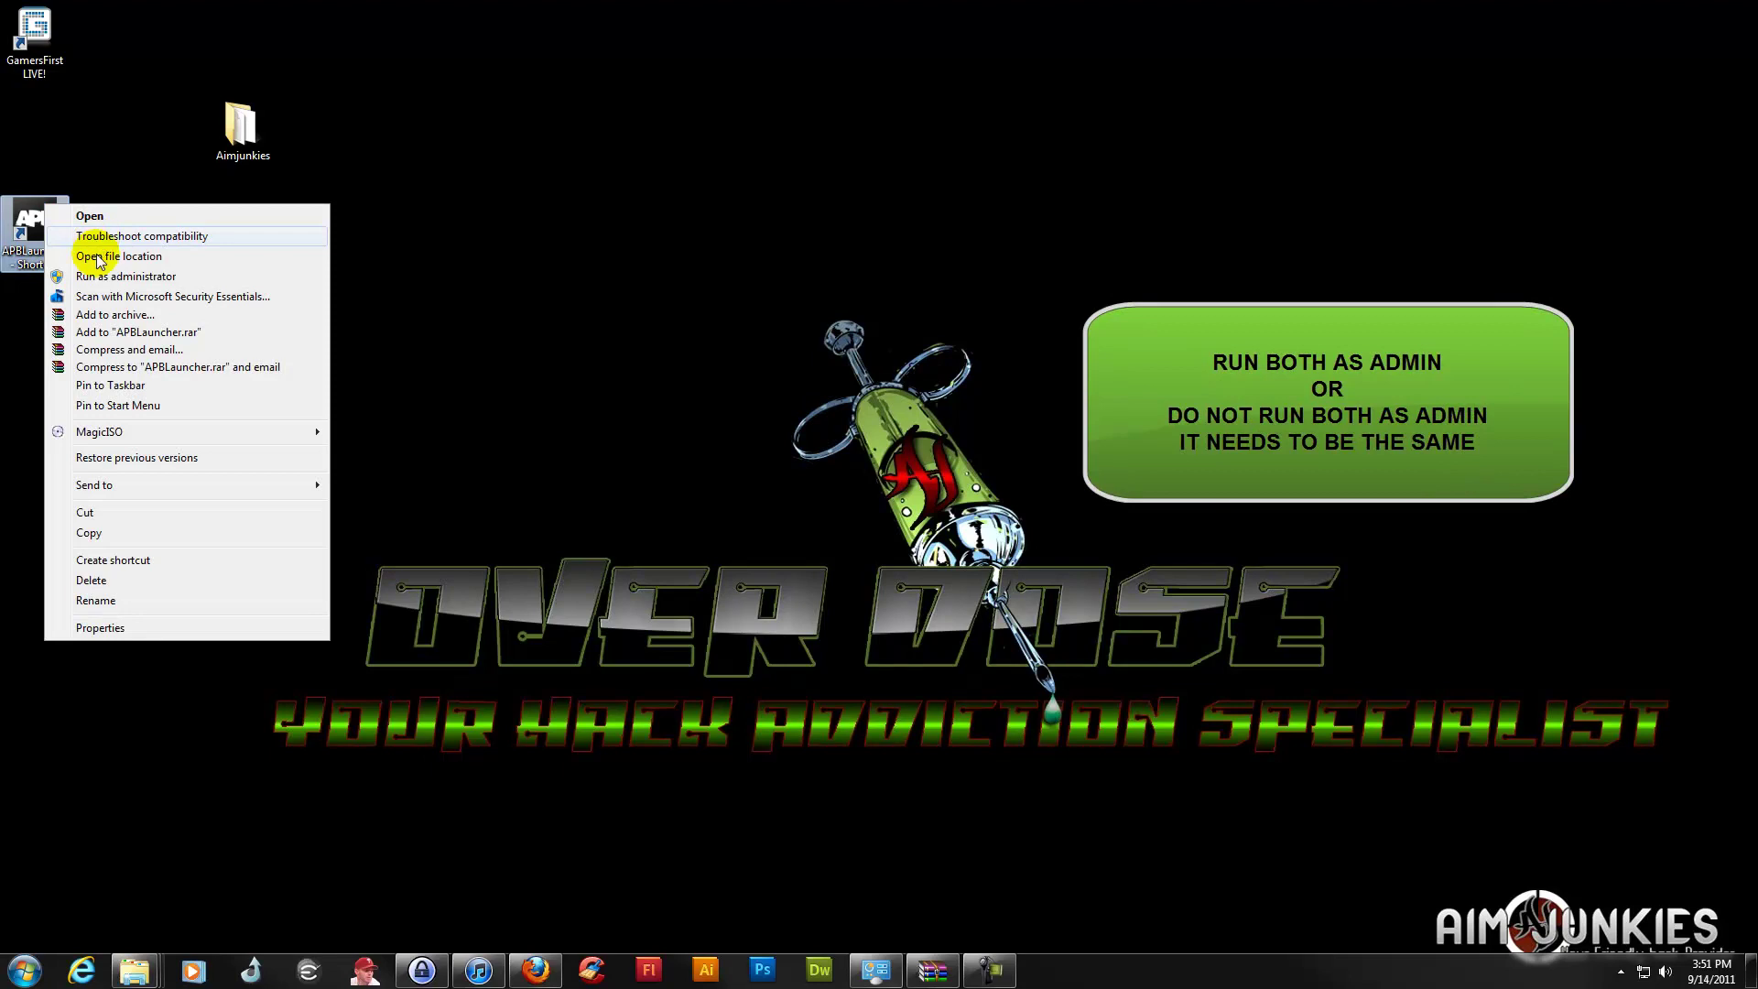
pyautogui.click(520, 335)
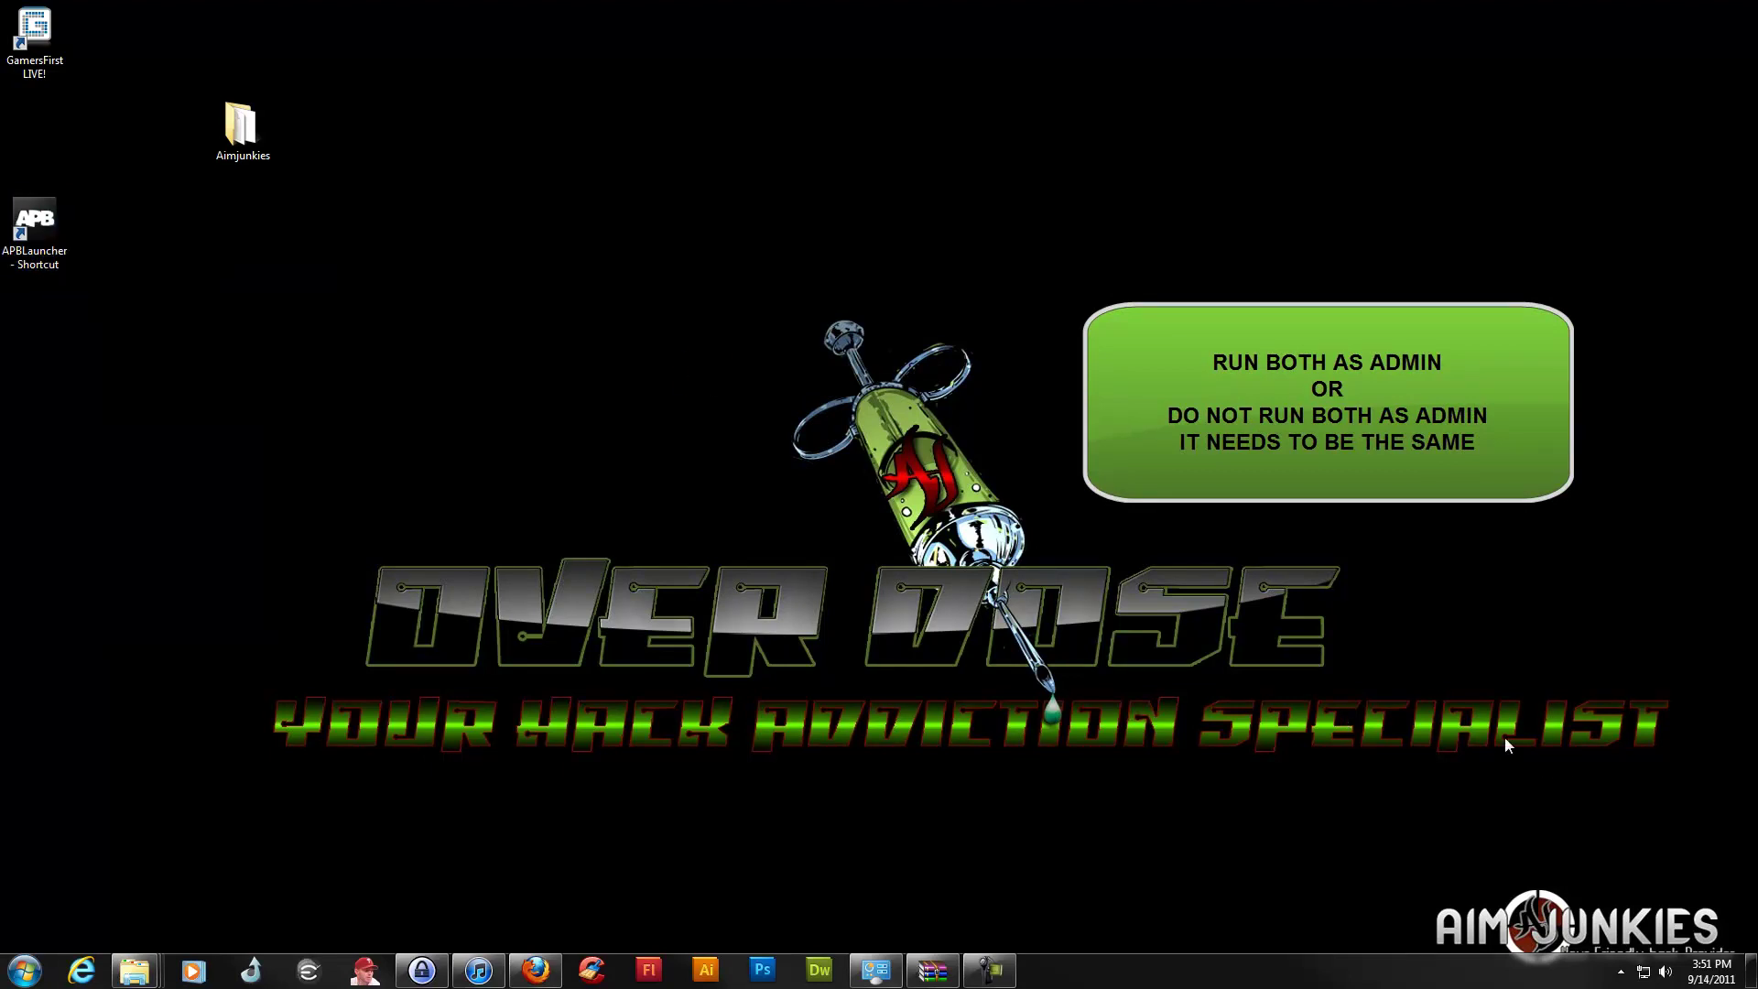
pyautogui.rightClick(247, 126)
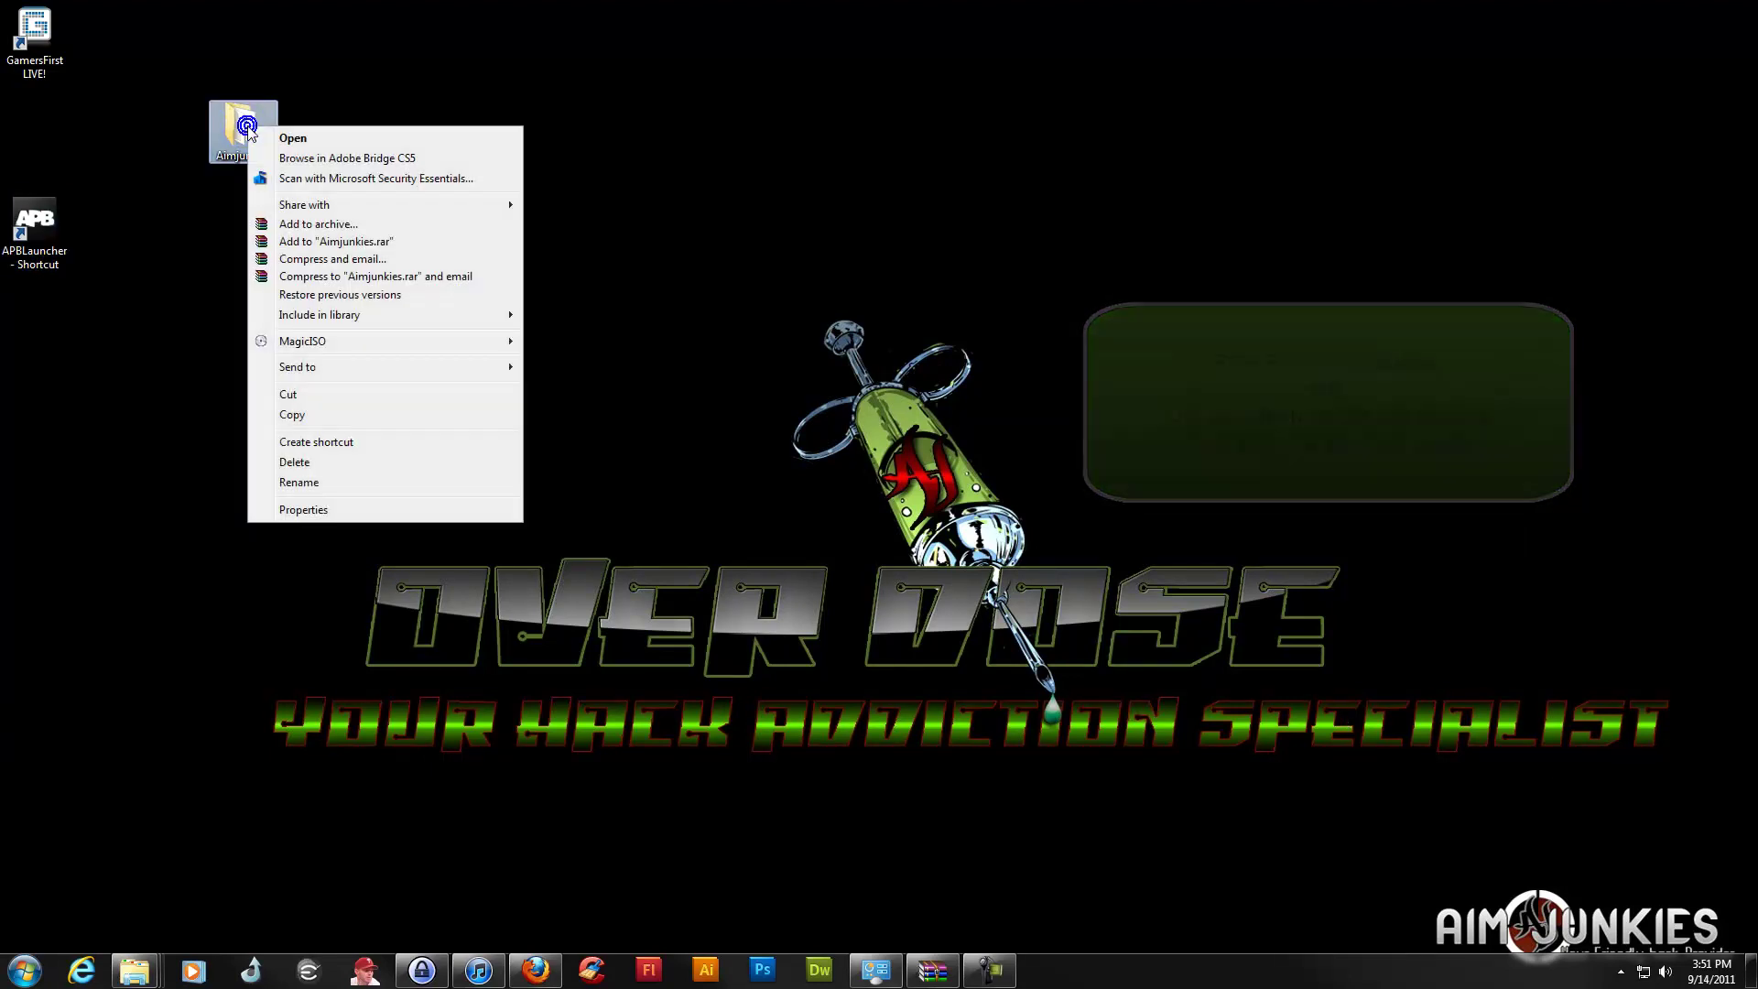
pyautogui.click(146, 388)
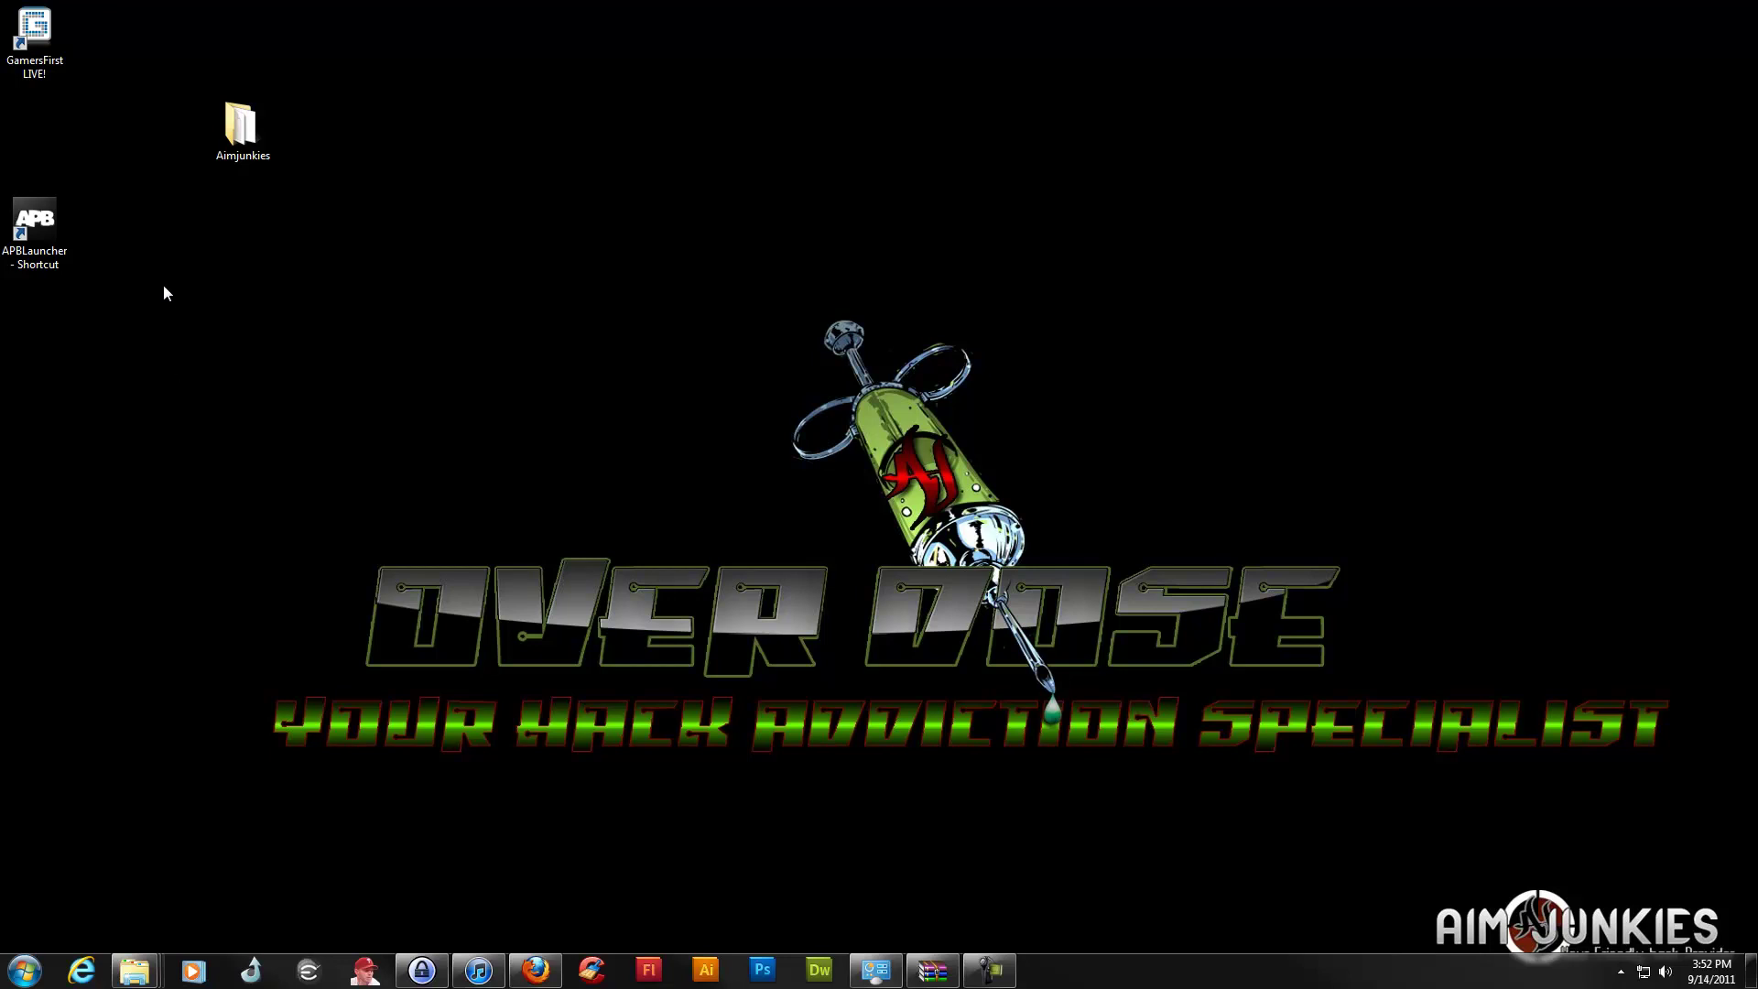
# Launch the AimJunkies hack loader from the Aimjunkies folder
pyautogui.click(228, 124)
pyautogui.doubleClick(228, 124)
pyautogui.click(962, 362)
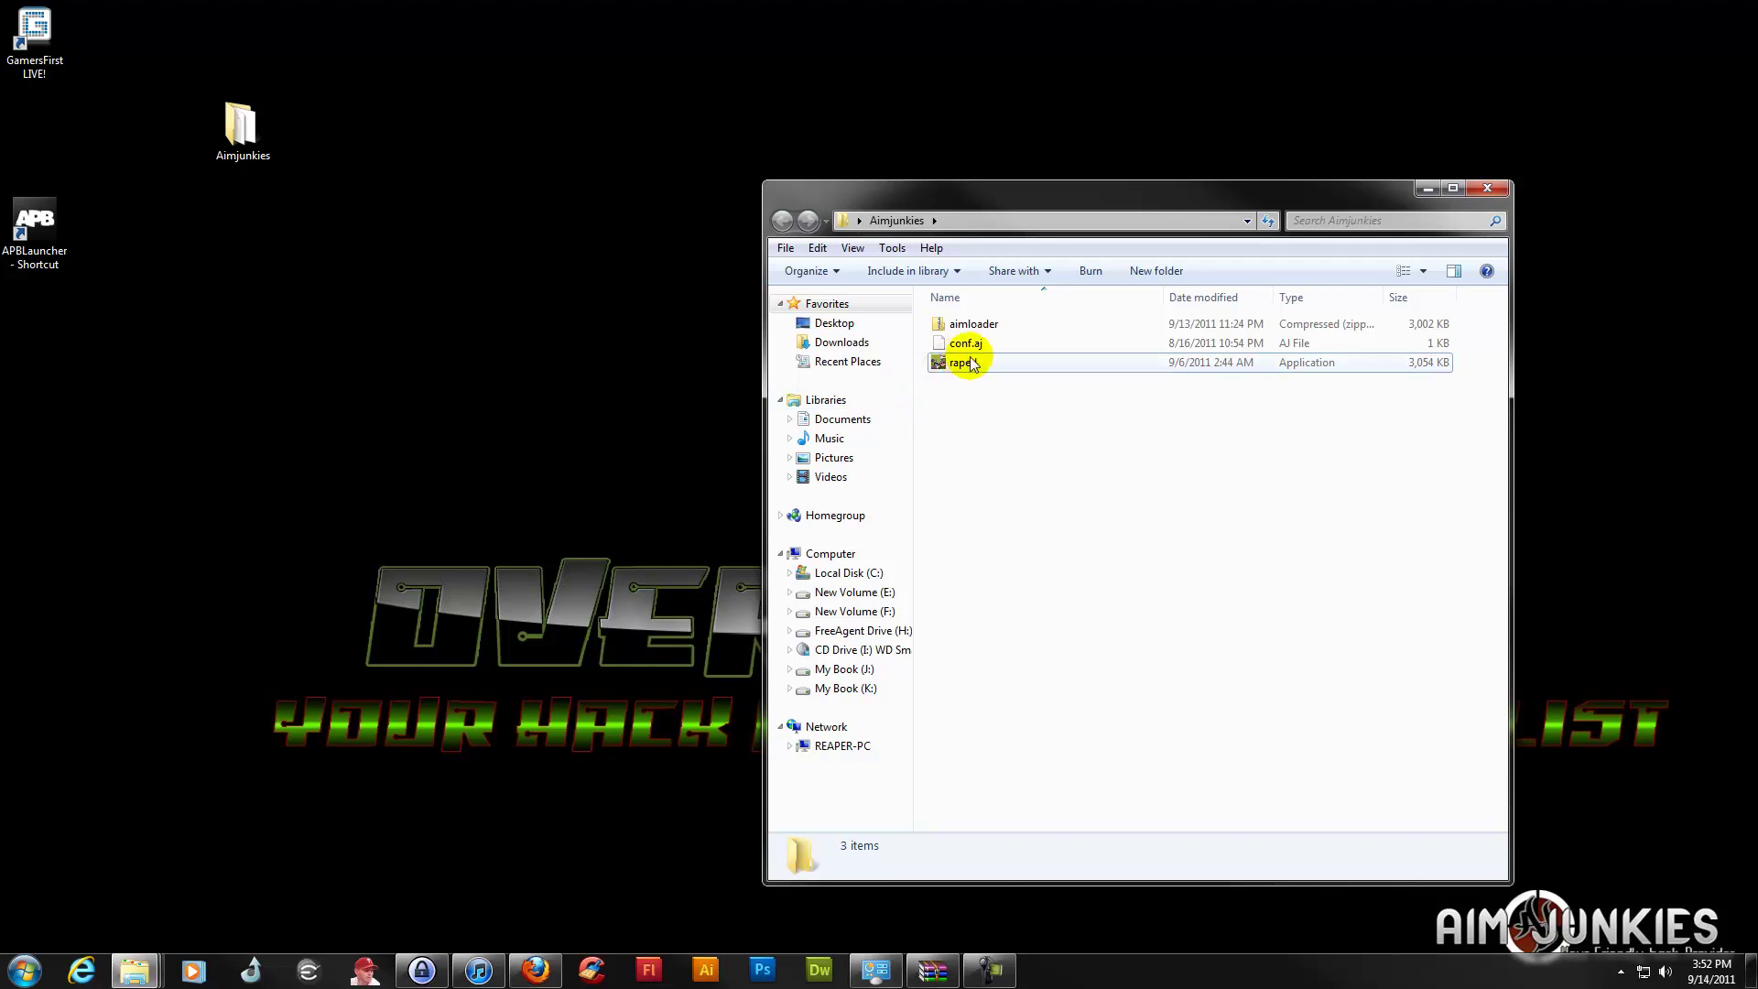
pyautogui.doubleClick(961, 363)
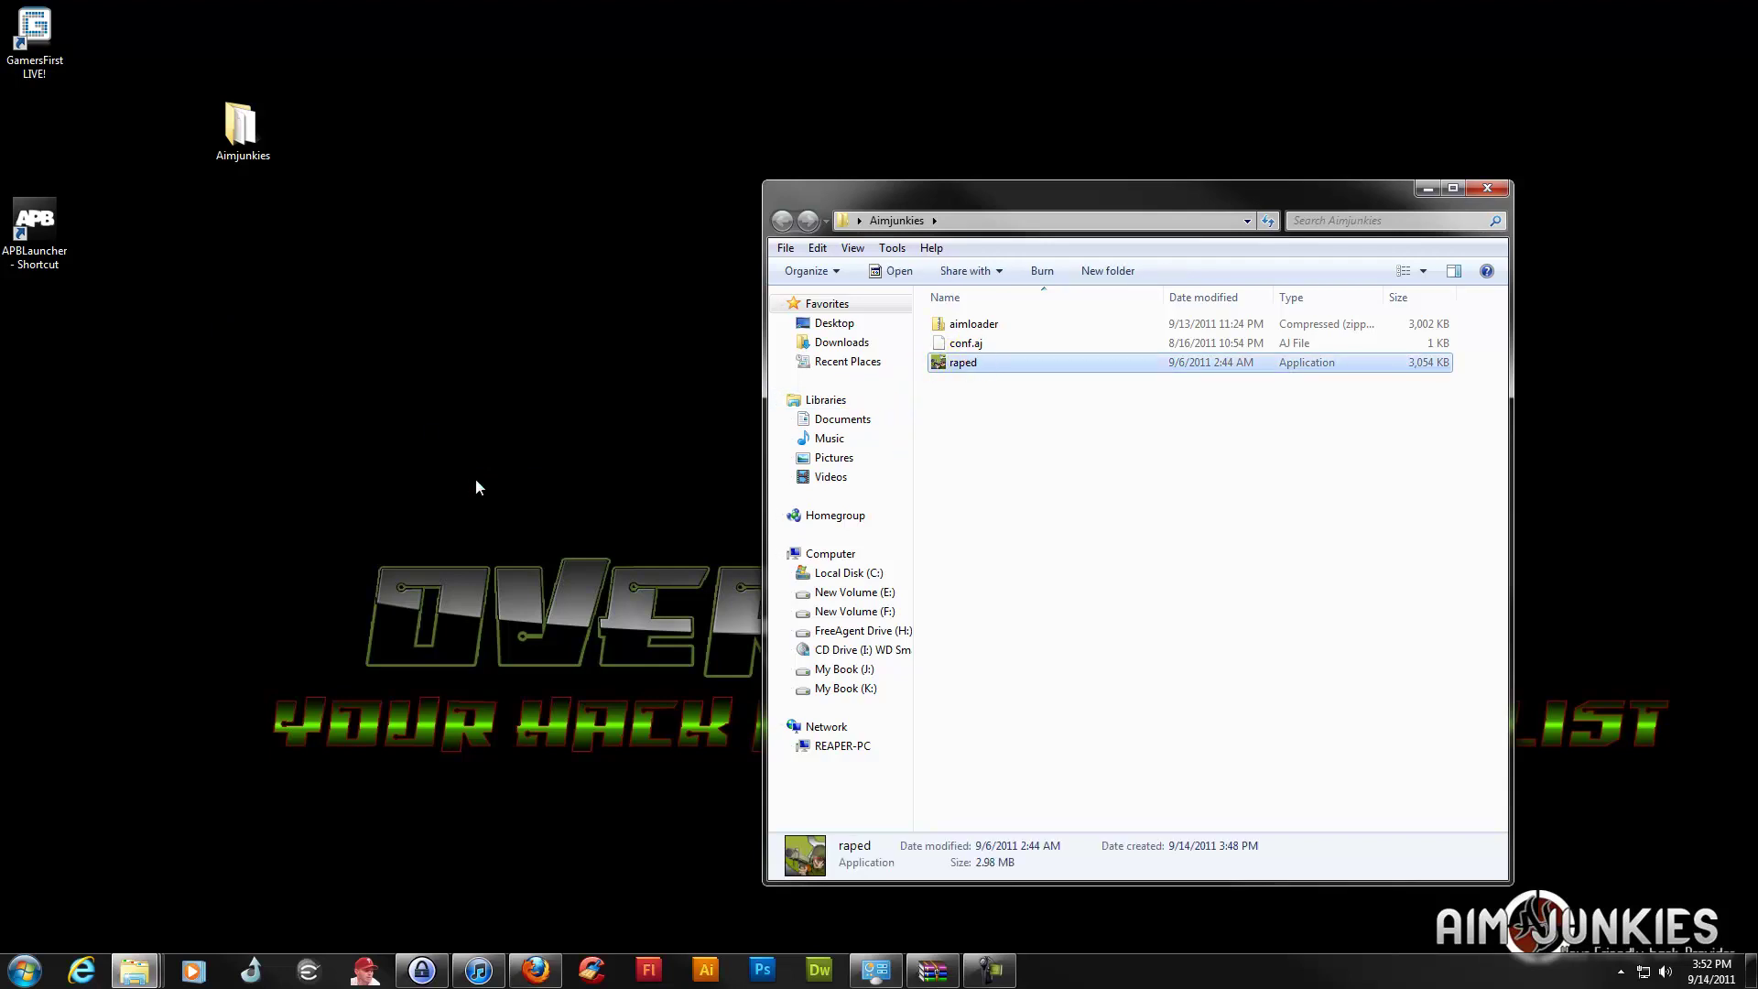
# Enter the account username and password, tick Save Login, and log in
pyautogui.click(802, 469)
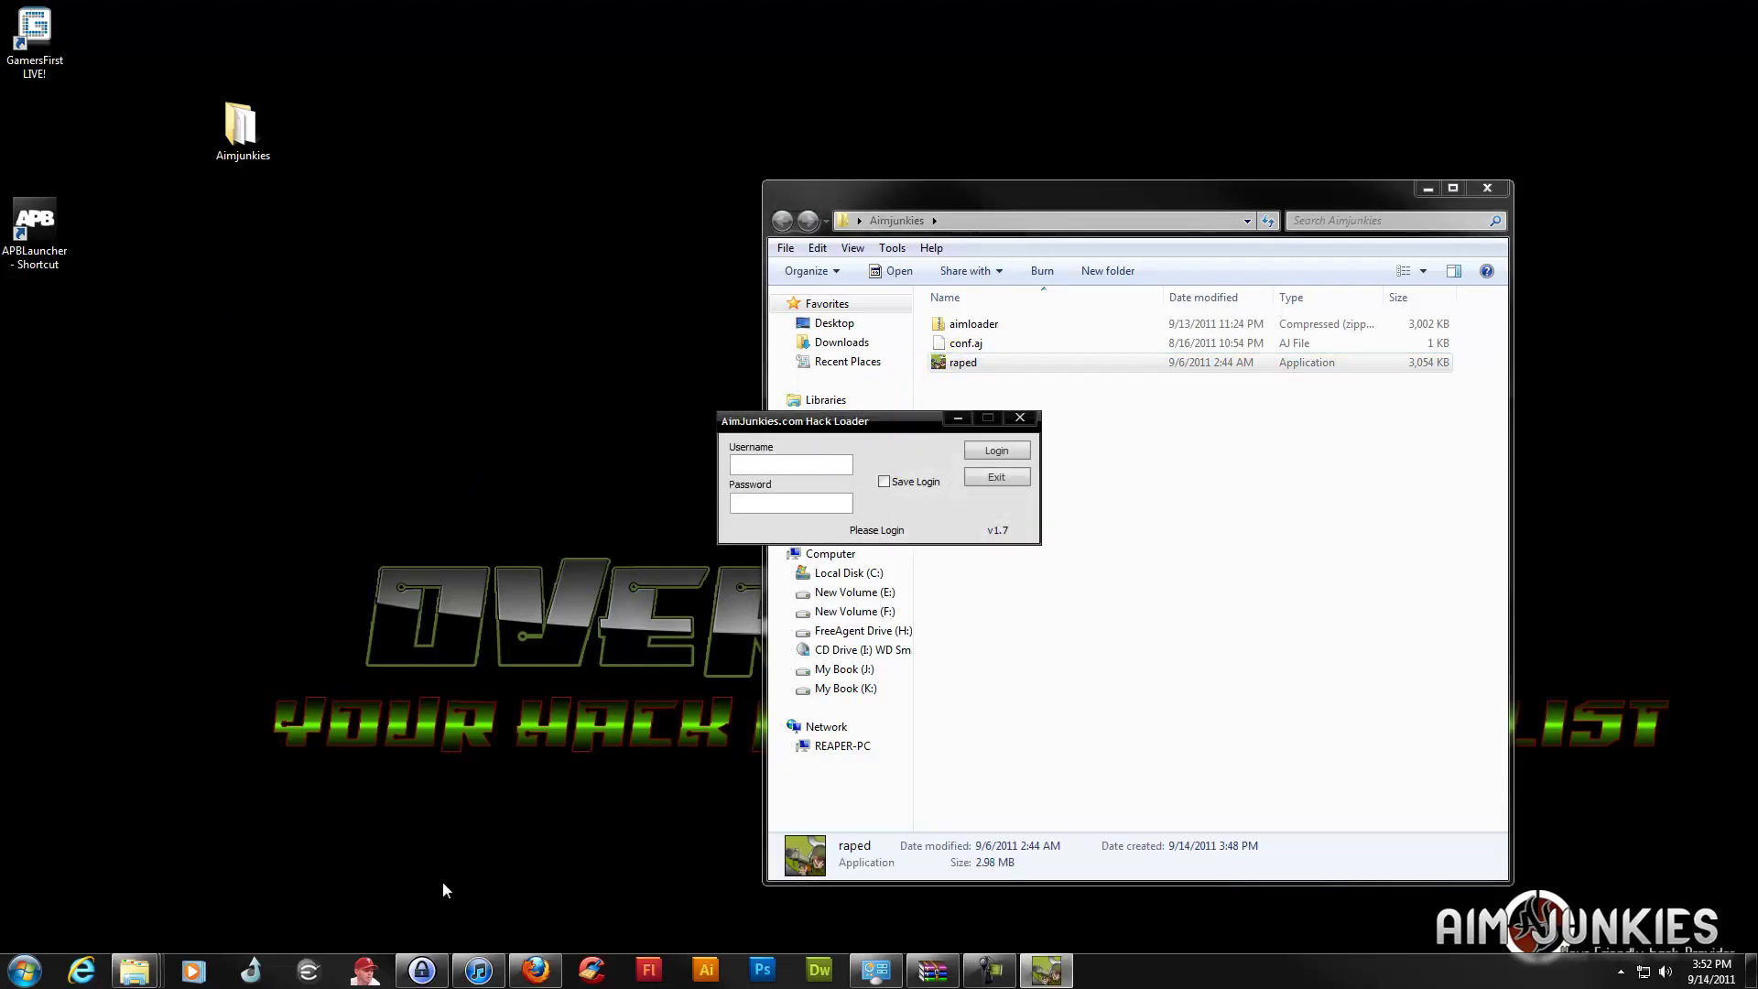
pyautogui.click(422, 970)
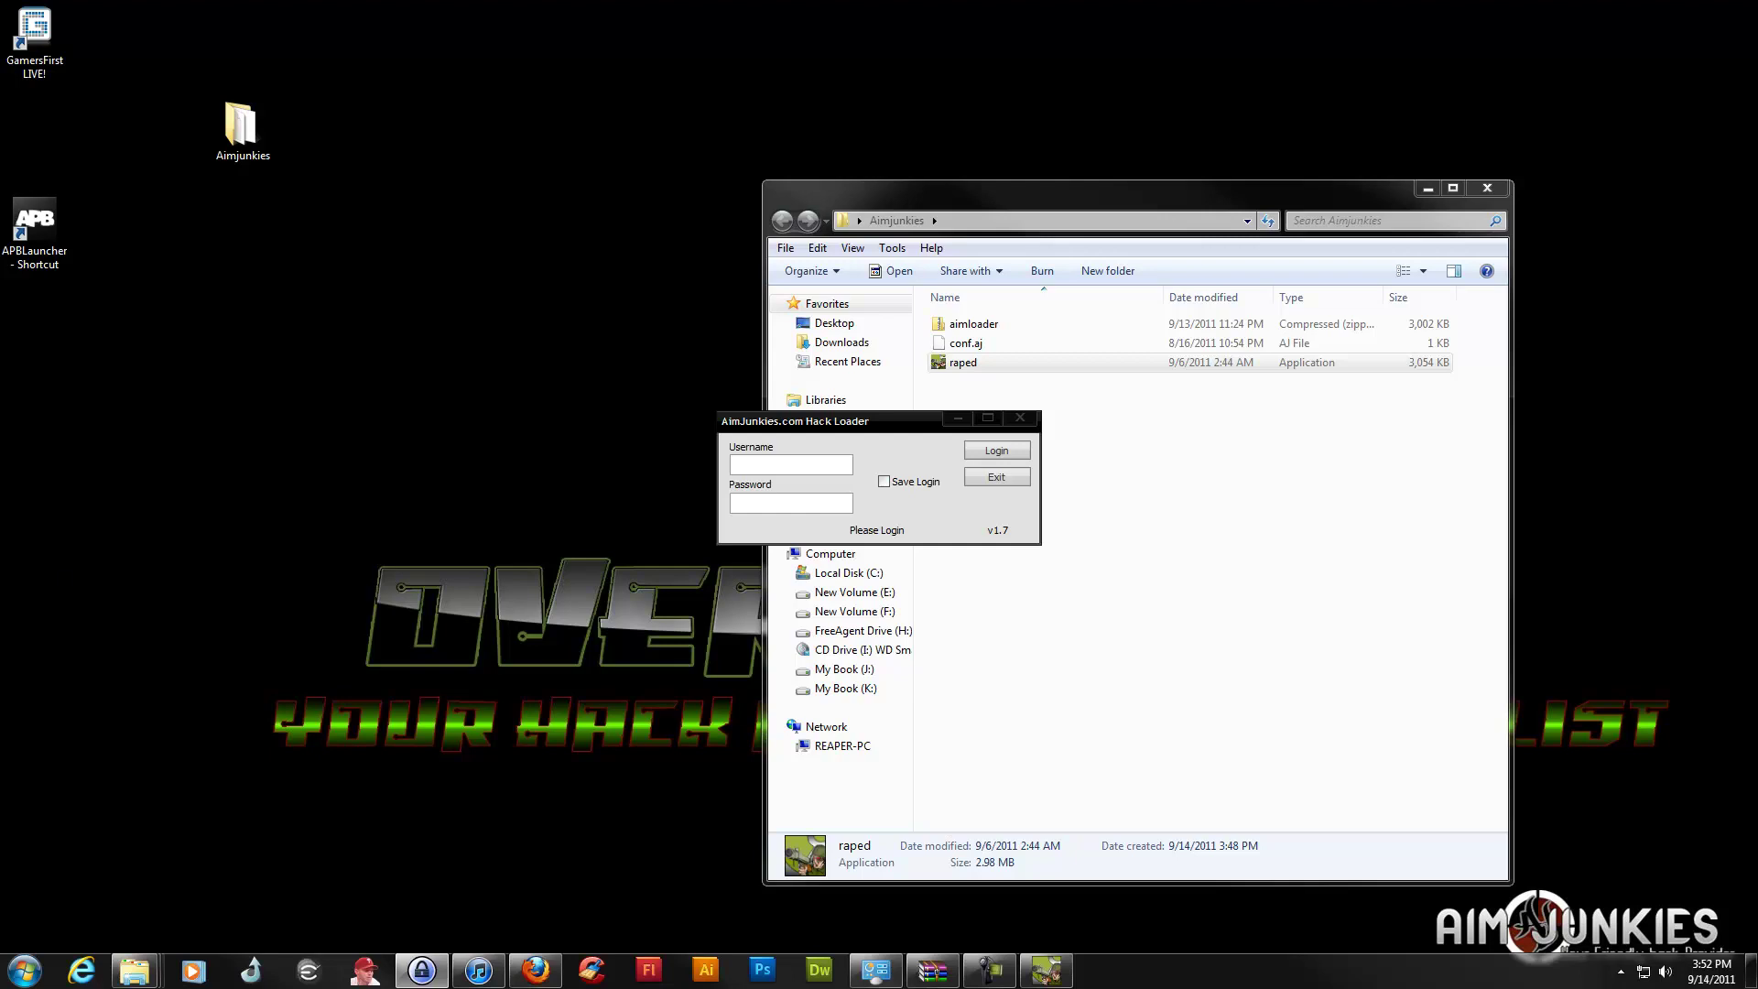
pyautogui.click(774, 503)
pyautogui.hotkey('ctrl', 'v')
pyautogui.click(746, 464)
pyautogui.write('MULISHA')
pyautogui.click(884, 480)
pyautogui.click(982, 453)
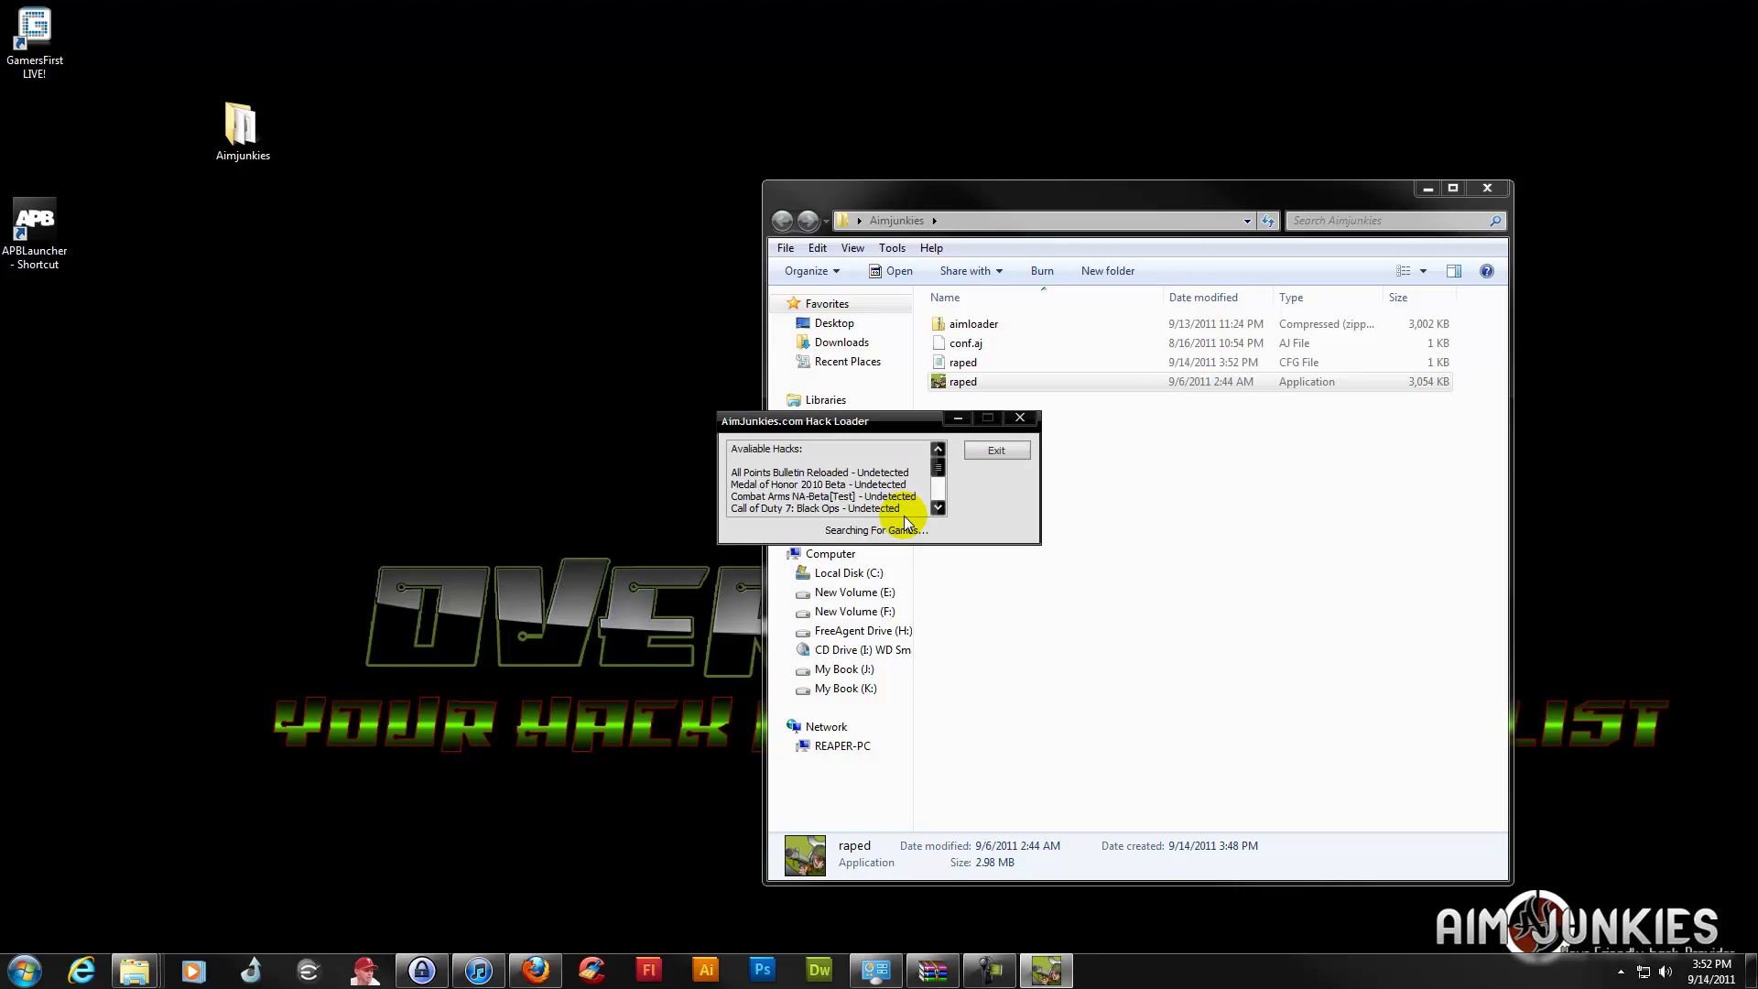
# Shift the loader window toward the lower right and minimise the Aimjunkies folder window
pyautogui.moveTo(870, 423); pyautogui.dragTo(1127, 549)
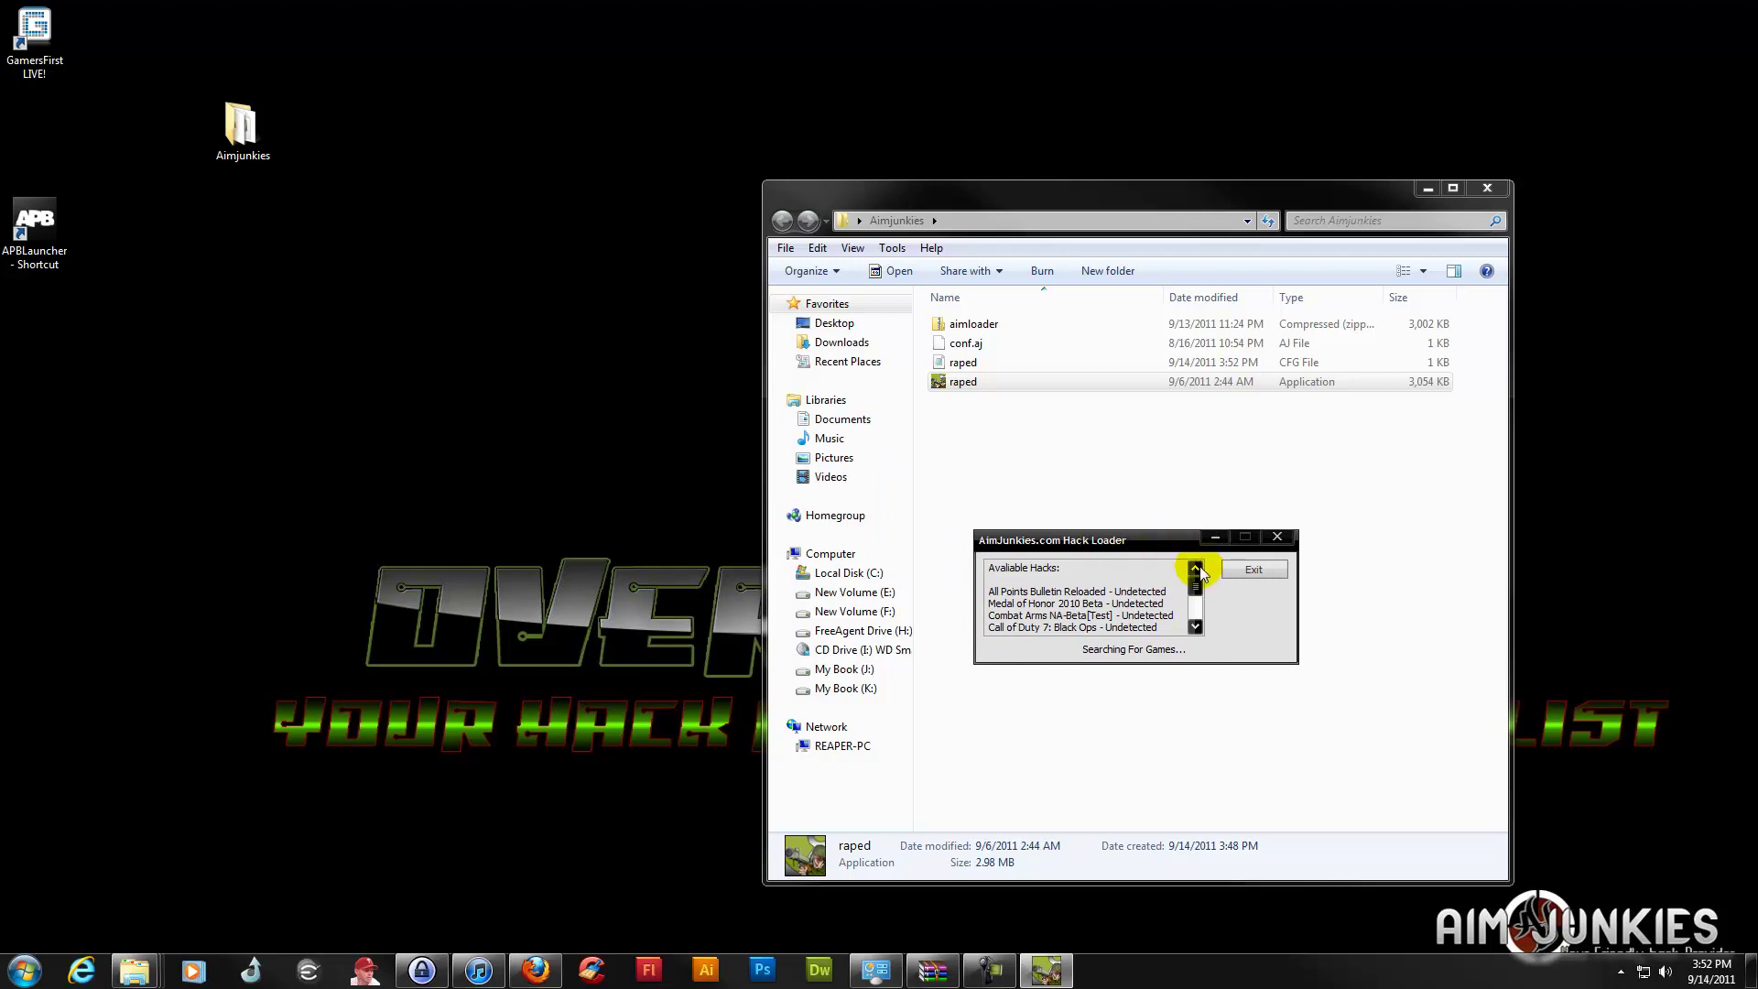
pyautogui.moveTo(1131, 541); pyautogui.dragTo(1148, 522)
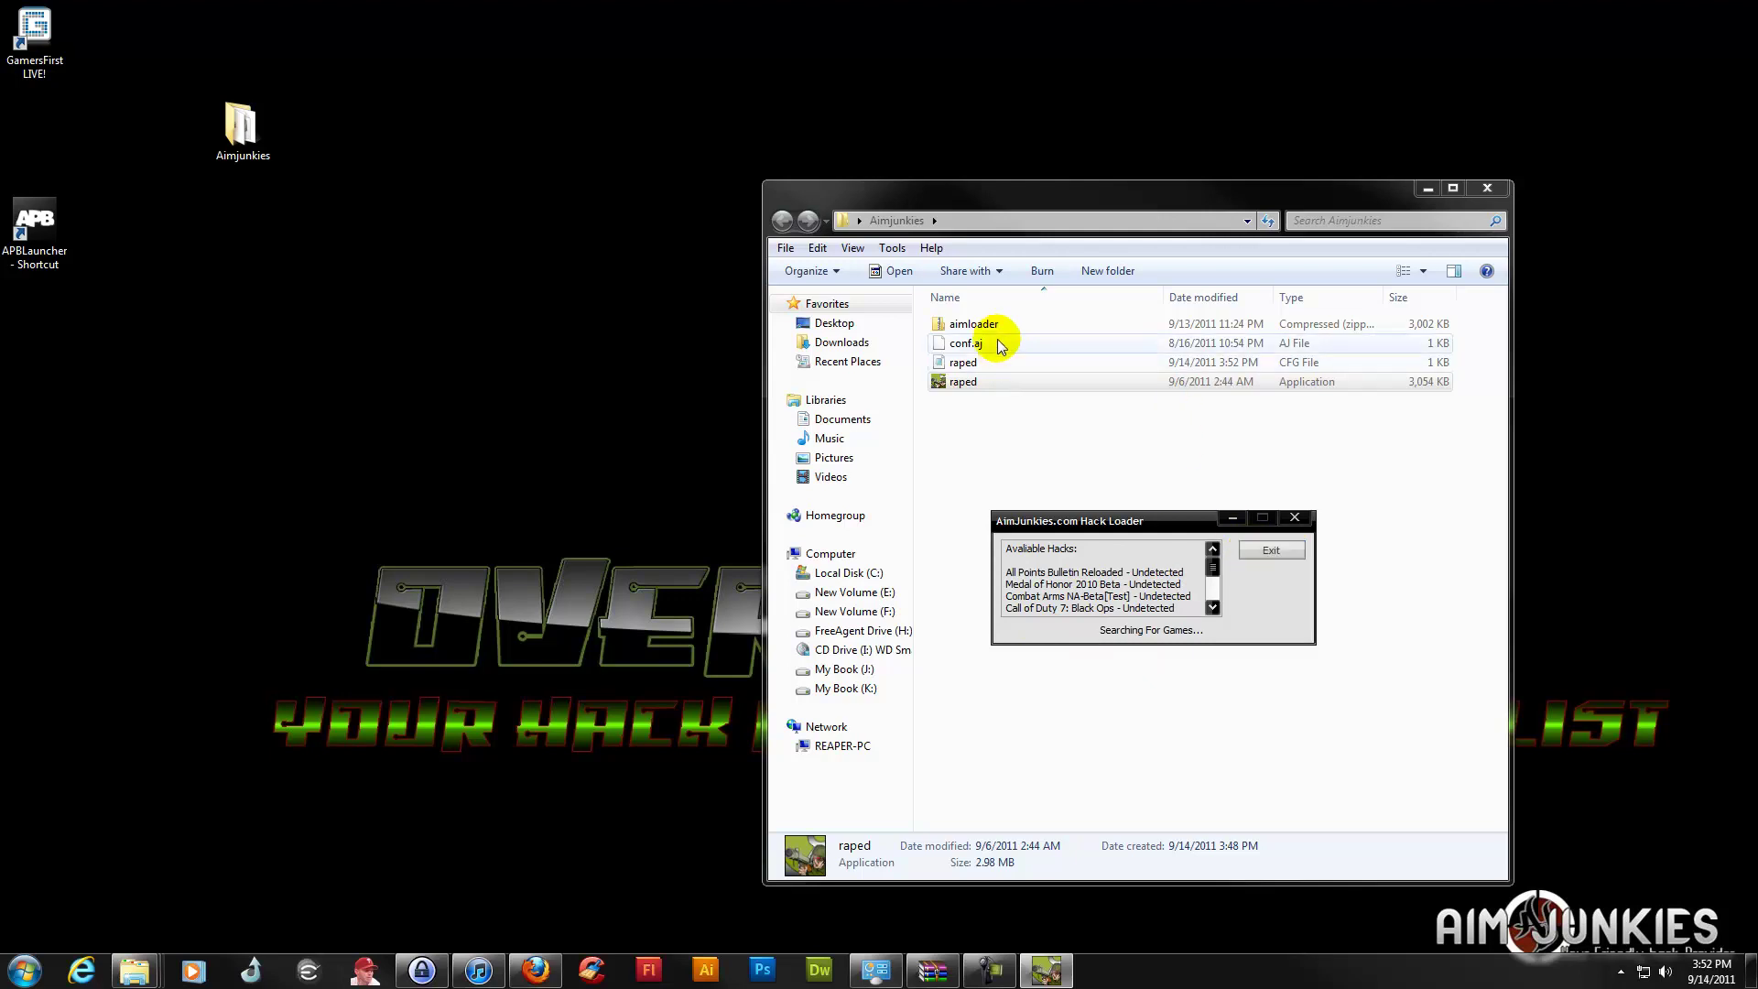
pyautogui.moveTo(1125, 532)
pyautogui.mouseDown()
pyautogui.moveTo(1351, 630)
pyautogui.moveTo(1469, 721)
pyautogui.moveTo(1515, 729)
pyautogui.moveTo(1304, 657)
pyautogui.moveTo(858, 559)
pyautogui.moveTo(1116, 565)
pyautogui.mouseUp()
pyautogui.click(1428, 187)
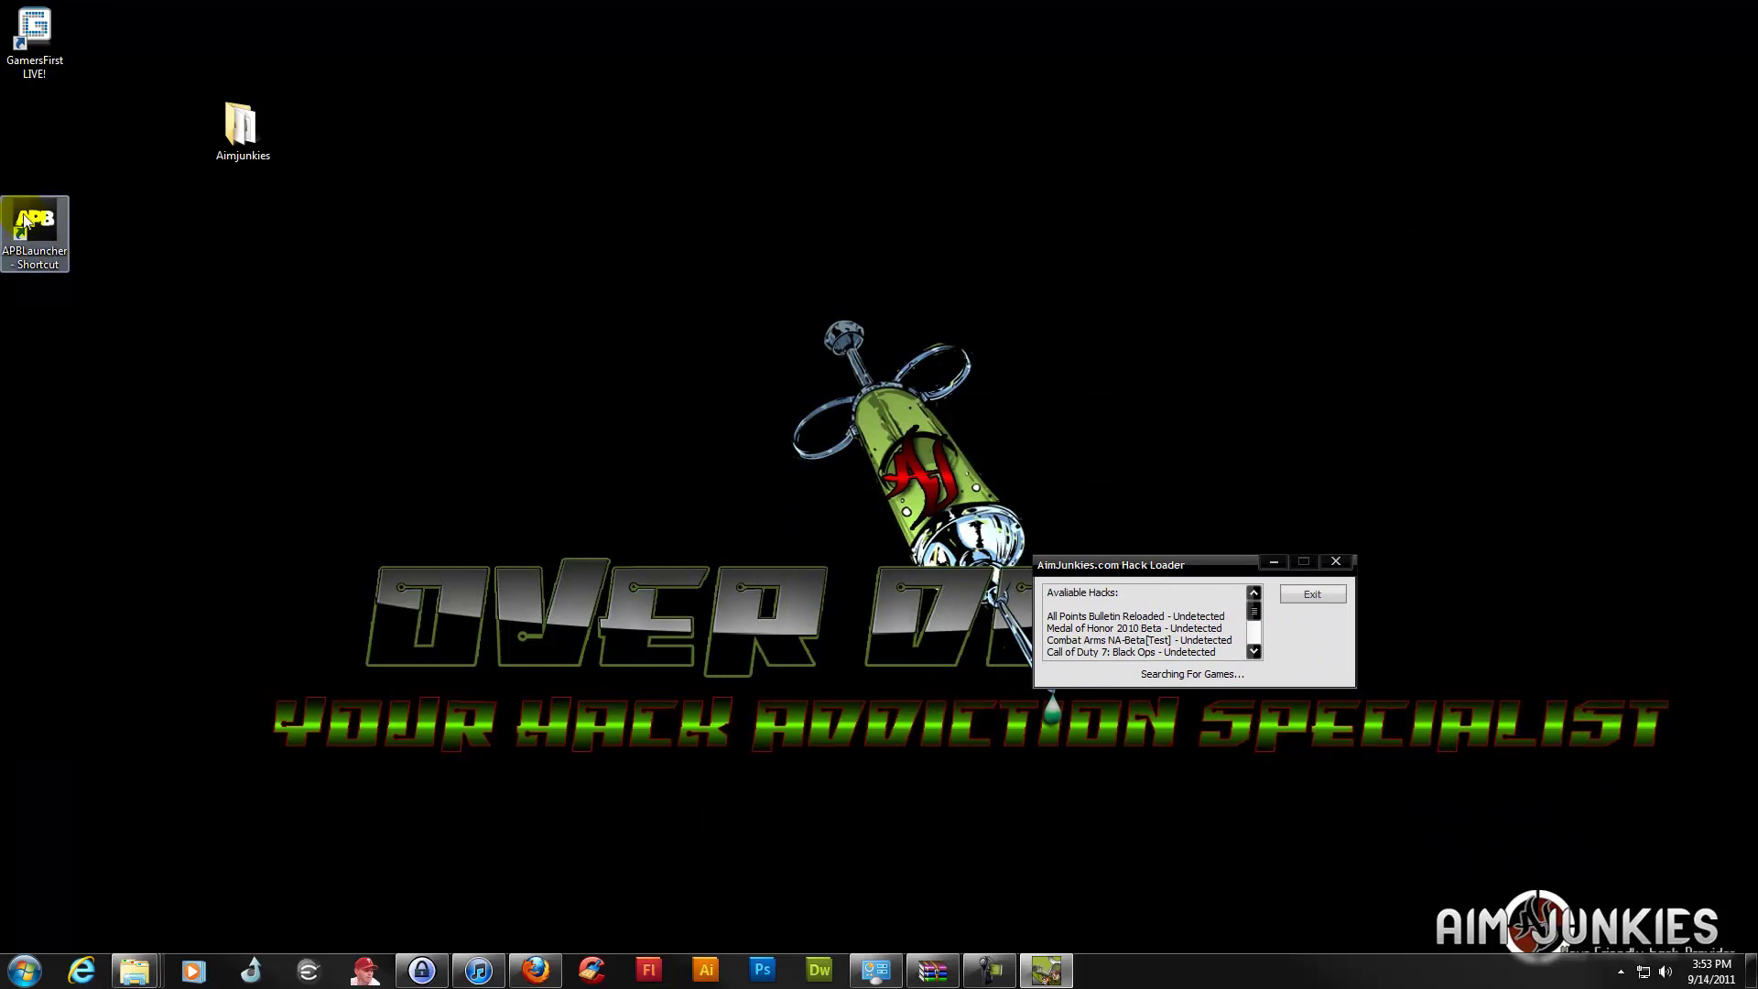
# Drag the loader window to the bottom-right corner and launch APB from its desktop shortcut
pyautogui.moveTo(1155, 570); pyautogui.dragTo(1426, 553)
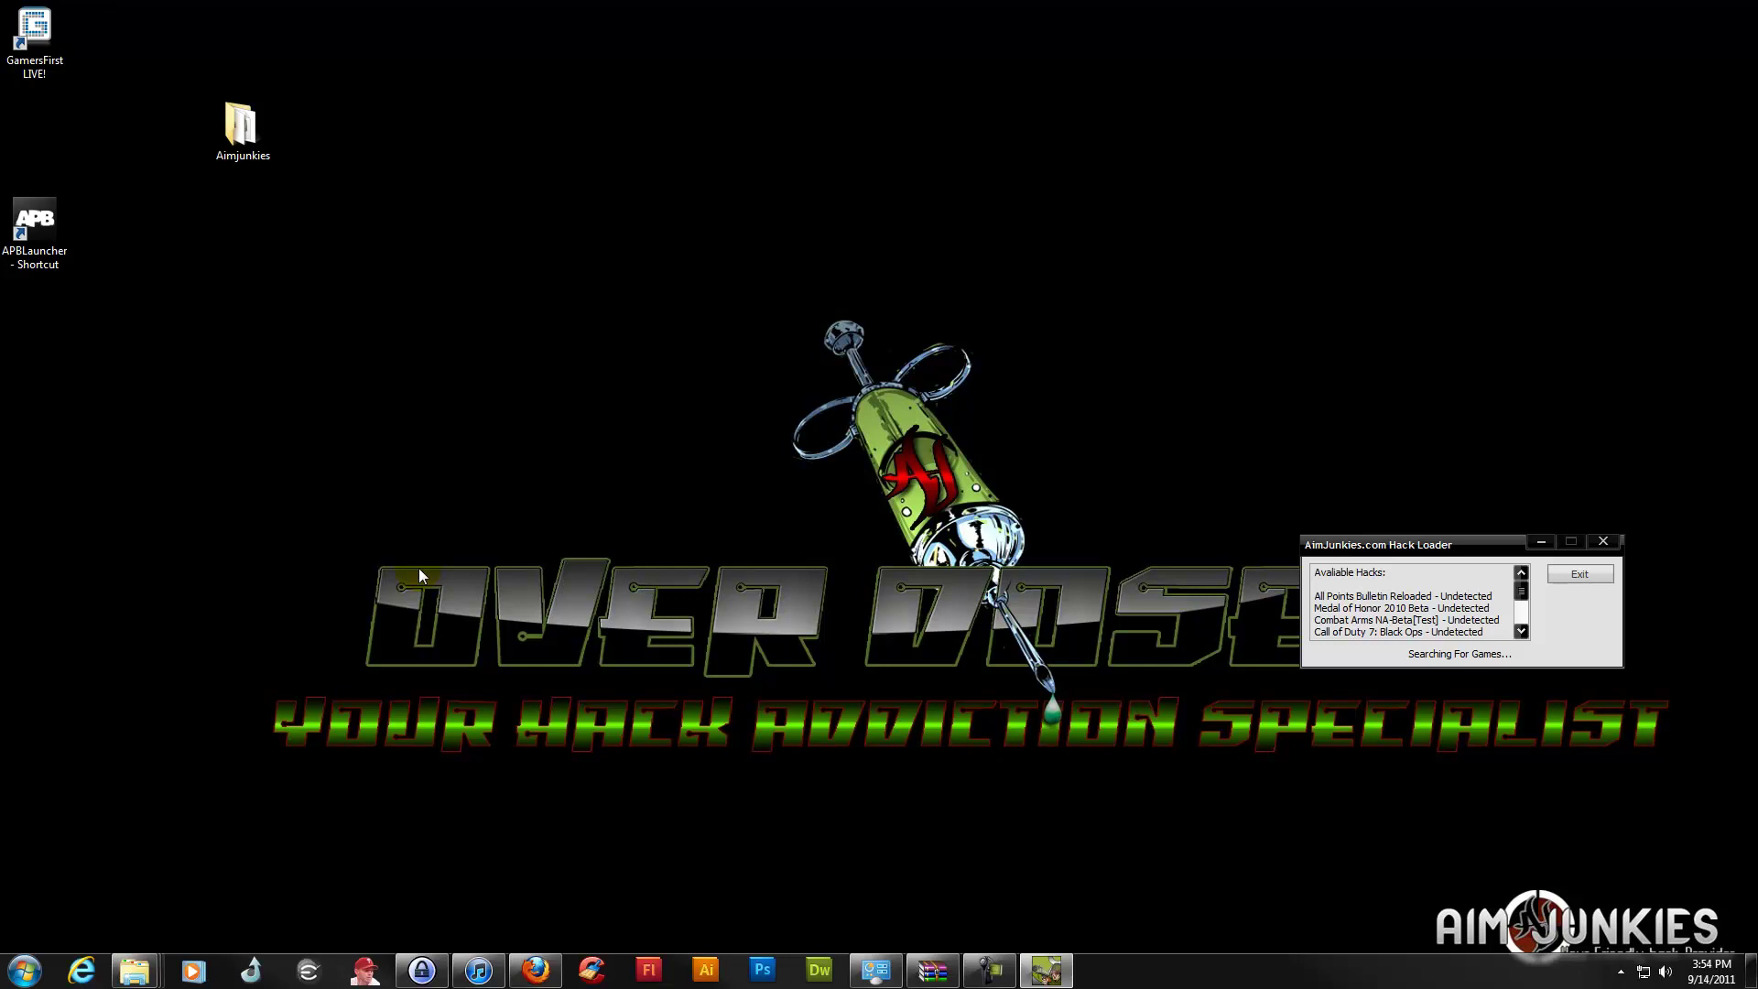
pyautogui.moveTo(1405, 549); pyautogui.dragTo(1560, 672)
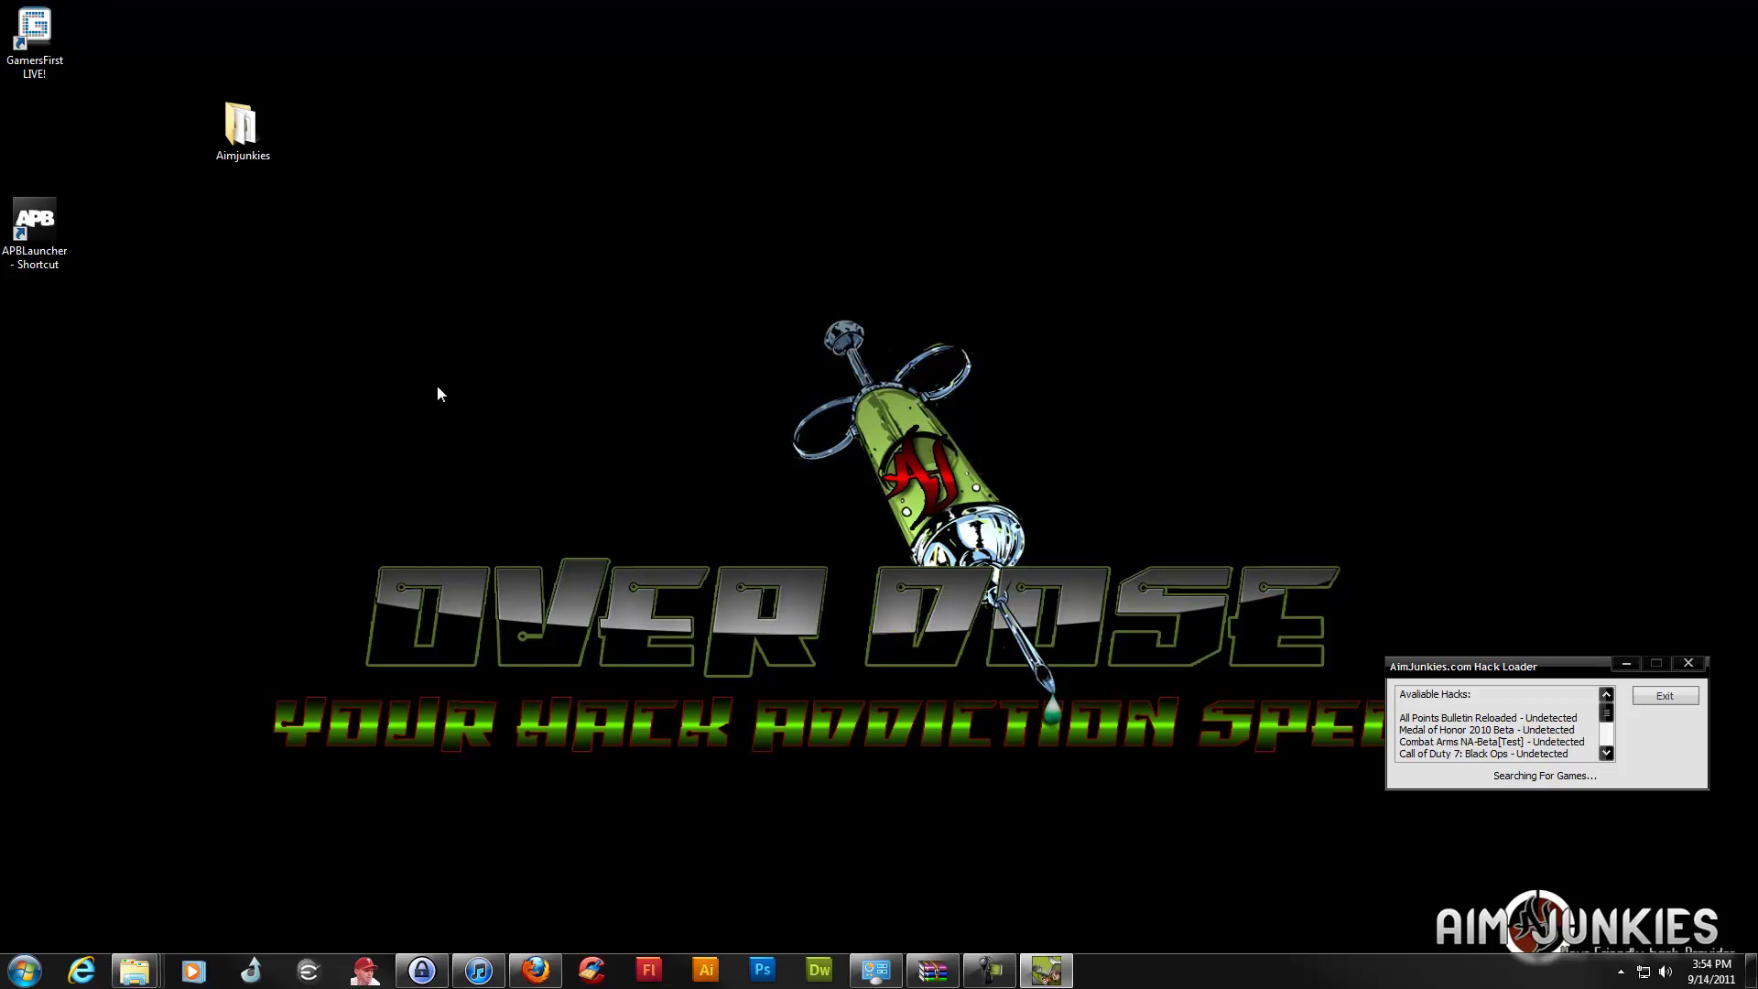
pyautogui.doubleClick(45, 225)
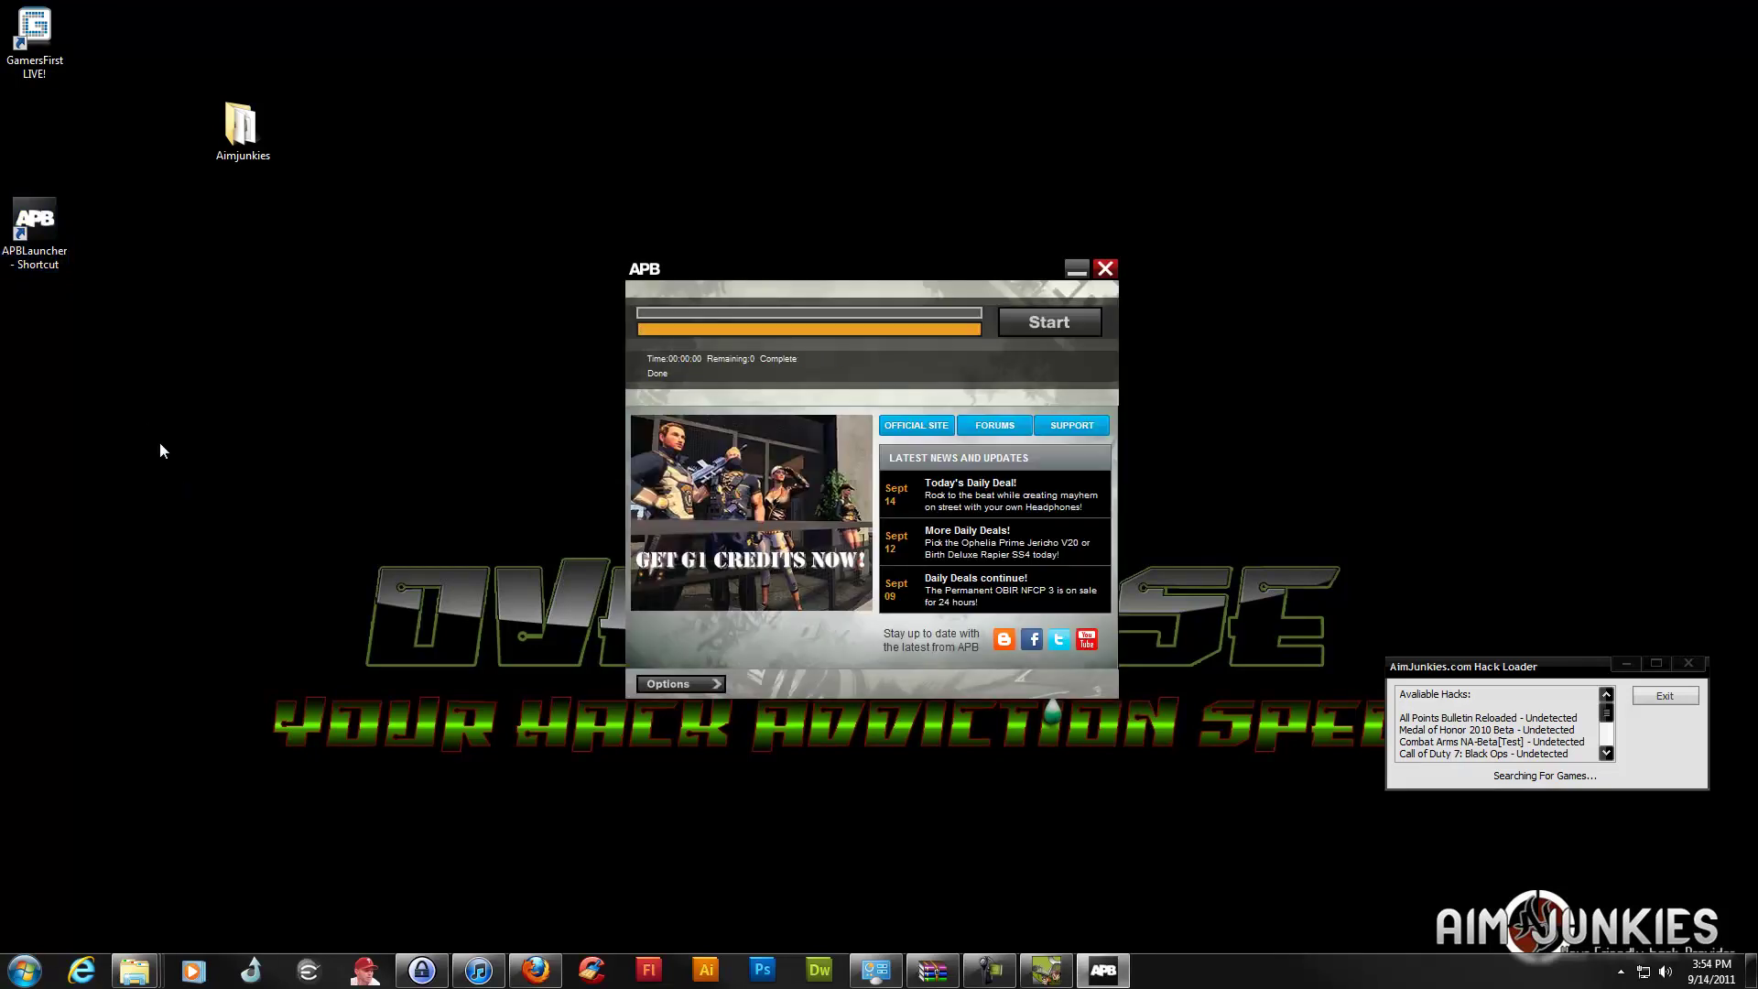
# Start APB Reloaded from the launcher and nudge the loader window lower
pyautogui.click(1049, 322)
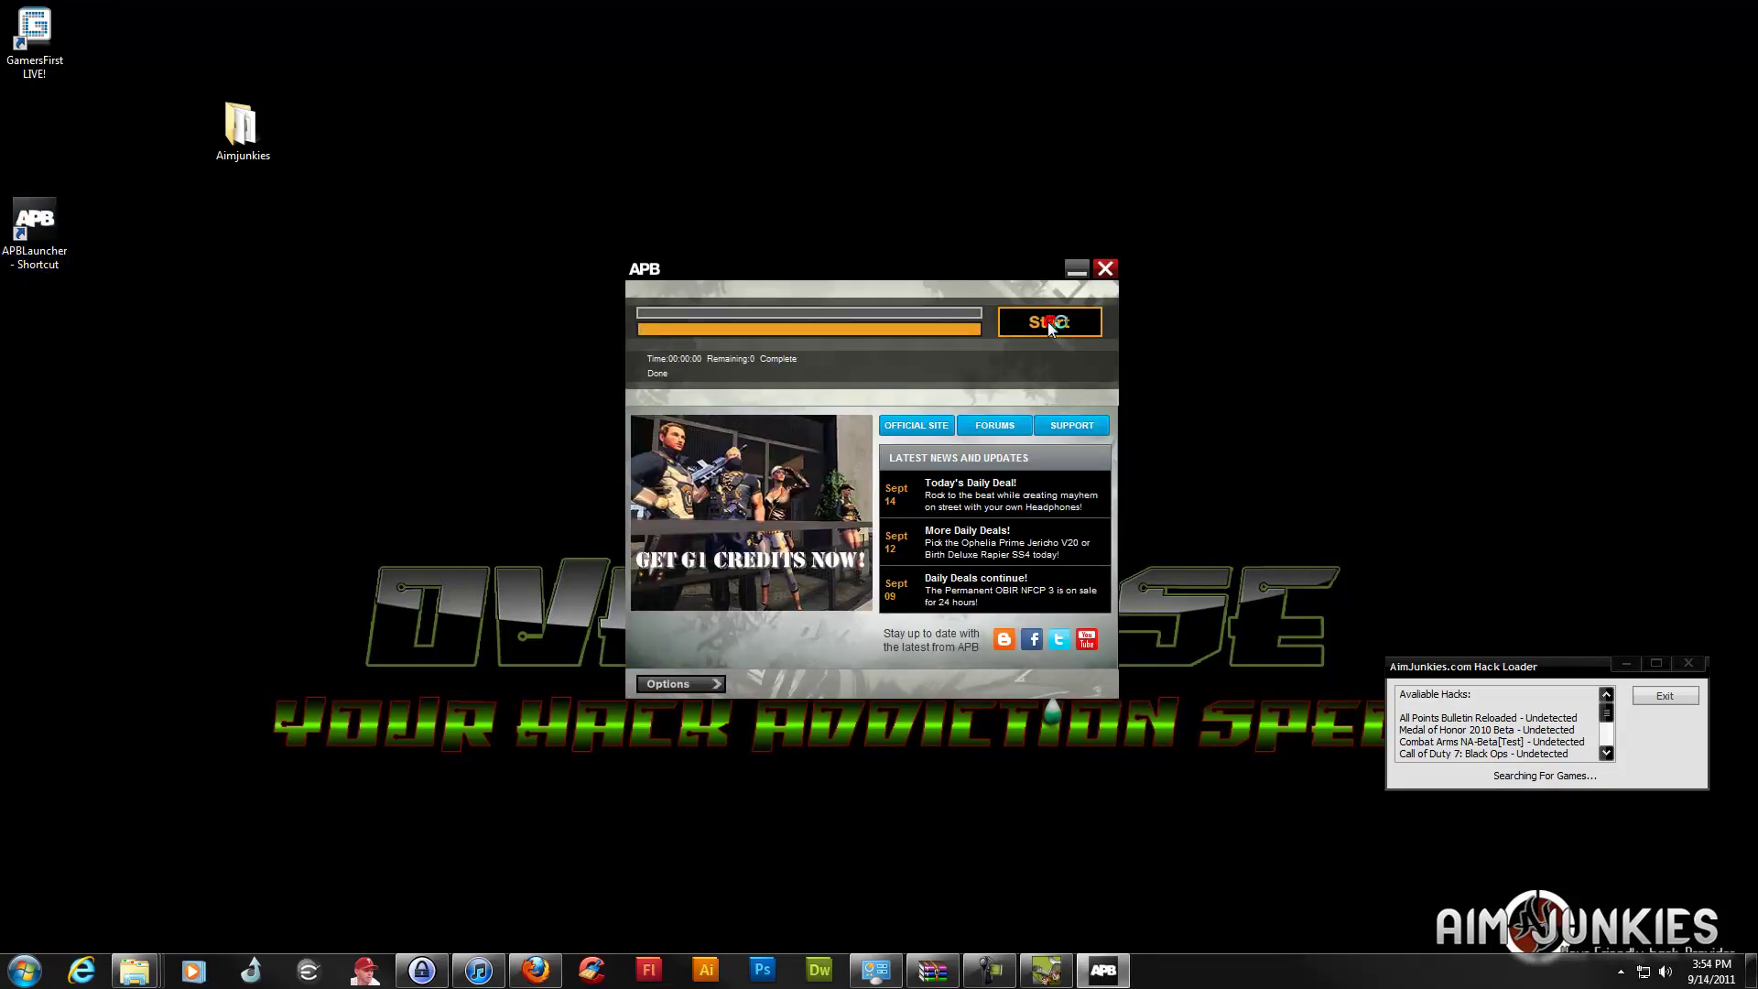
pyautogui.moveTo(1445, 677); pyautogui.dragTo(1469, 763)
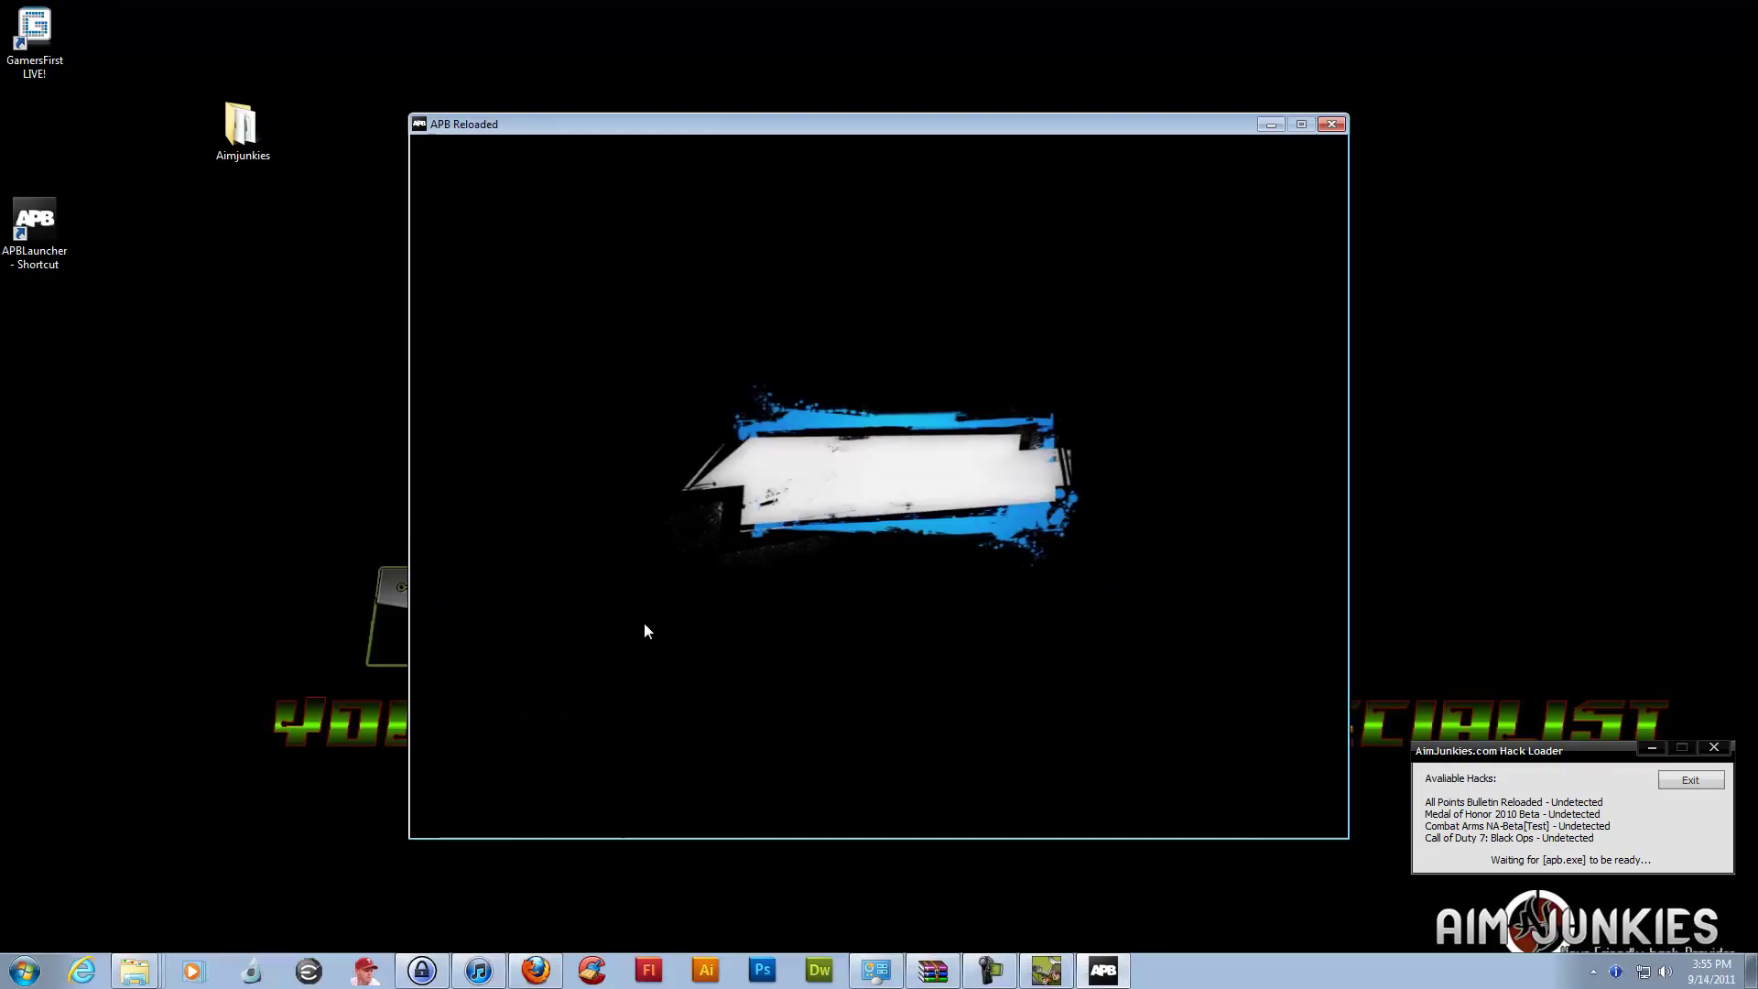
# Skip the intro videos to the login screen and open the hack menu with Insert
pyautogui.click(644, 623)
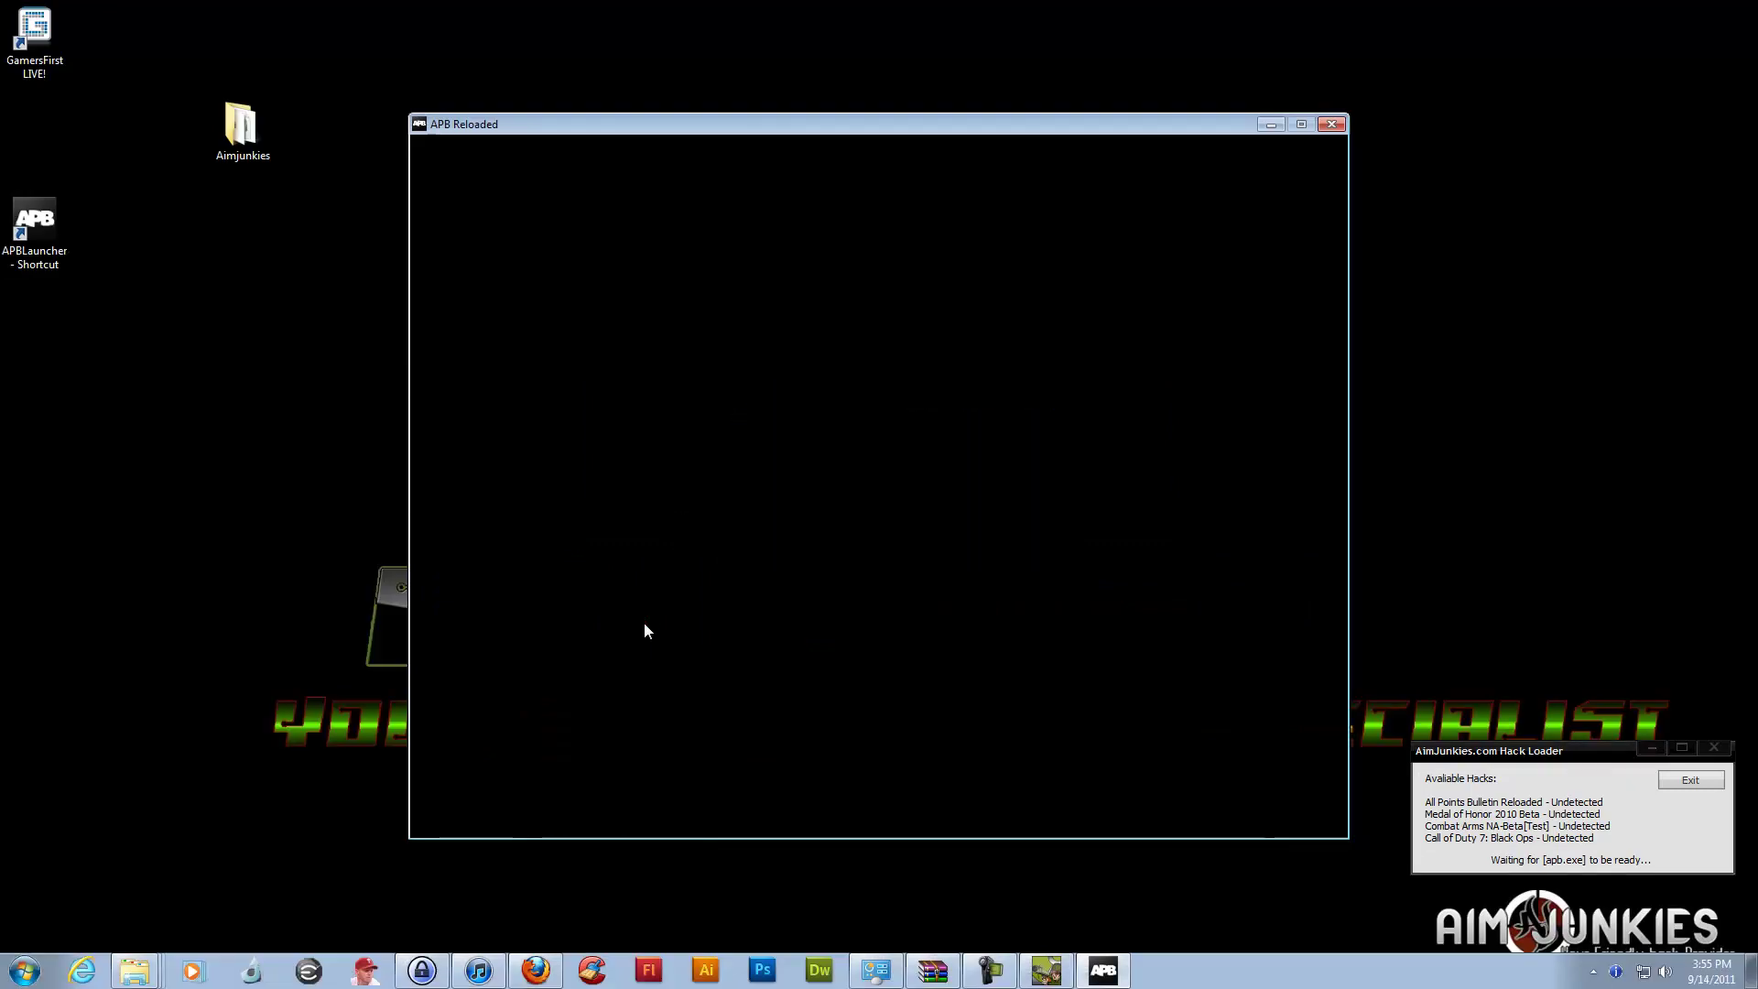
pyautogui.click(758, 668)
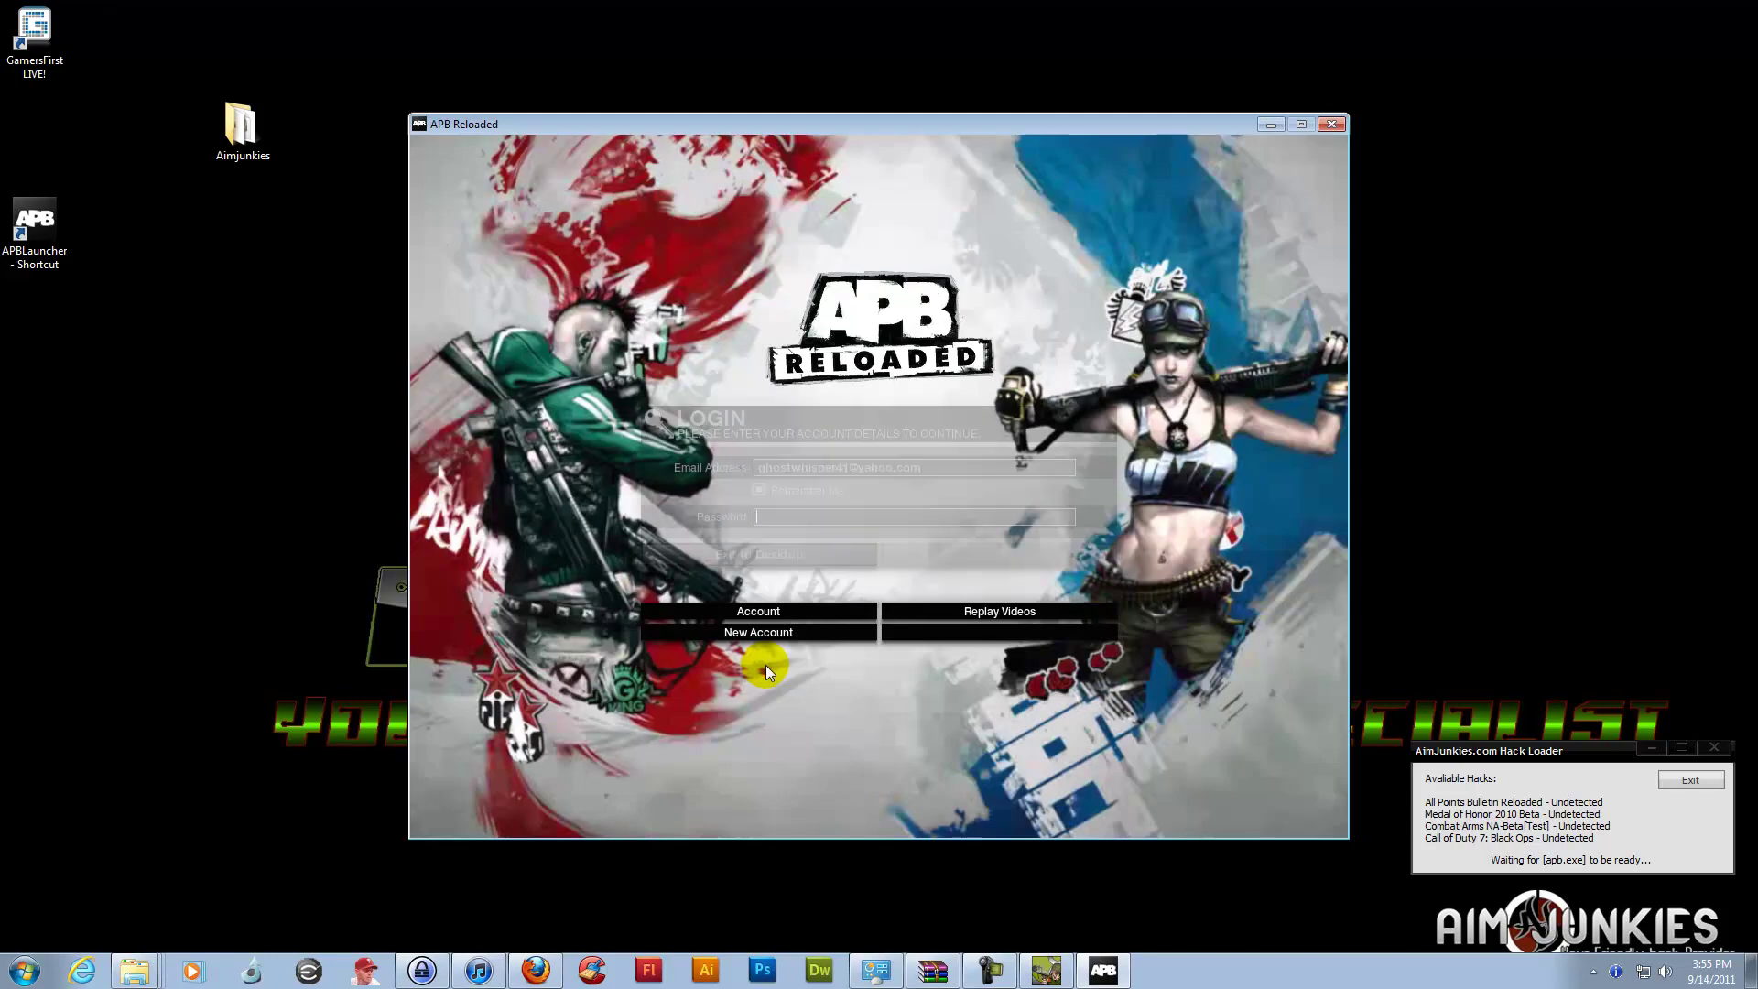
pyautogui.click(1474, 847)
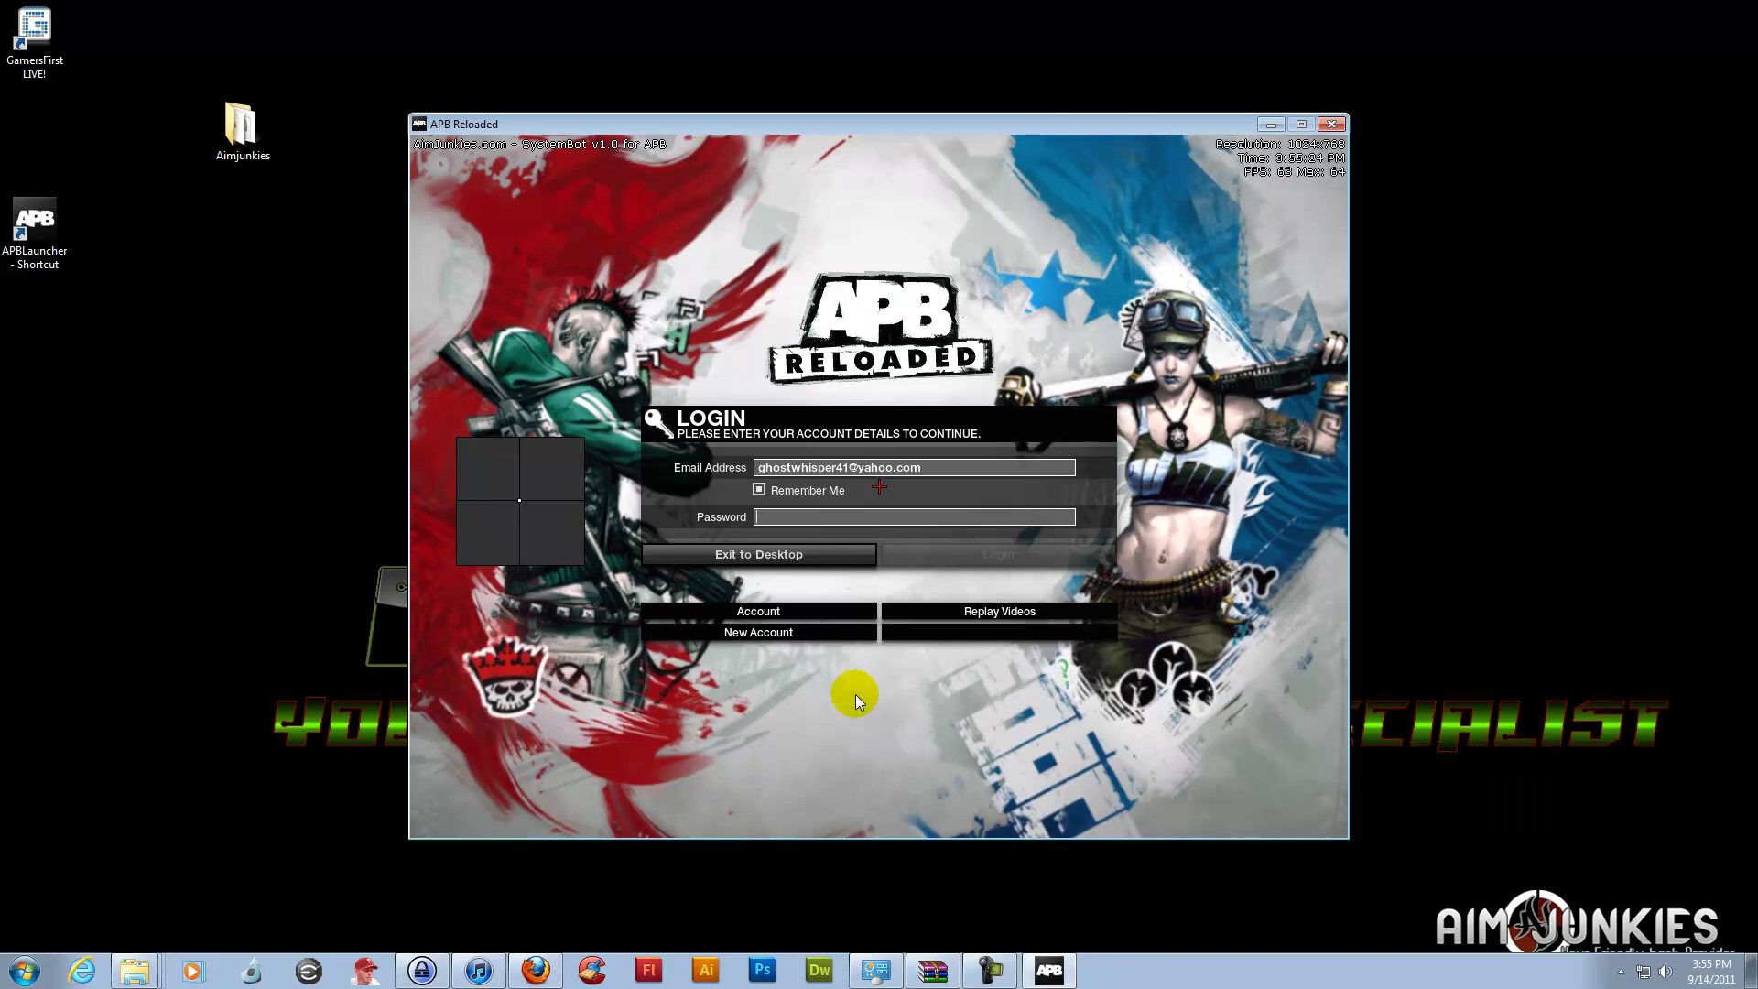
pyautogui.press('Insert')
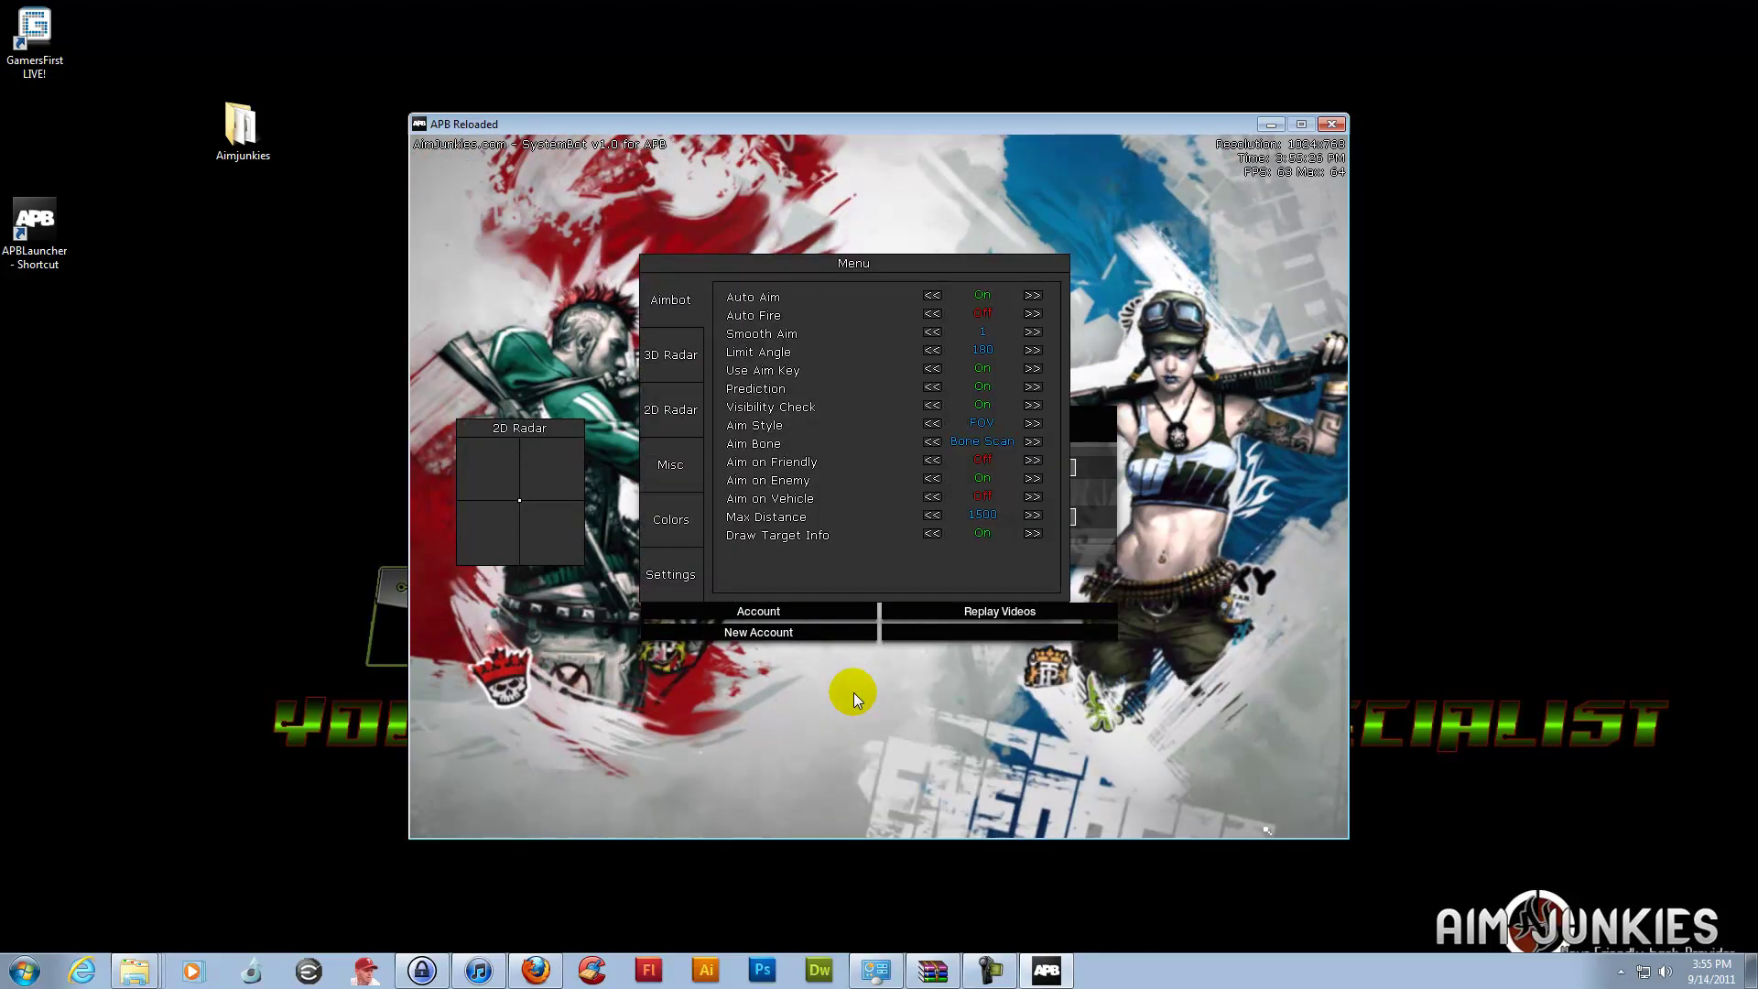